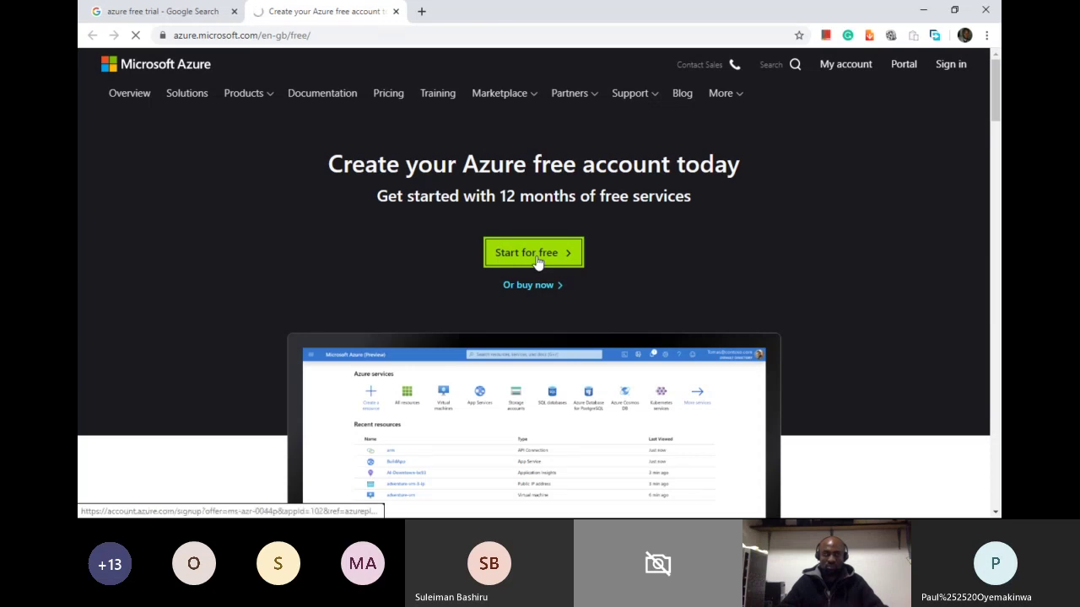
Step: Start the free Azure account sign-up from the Azure free account page
left_click(538, 261)
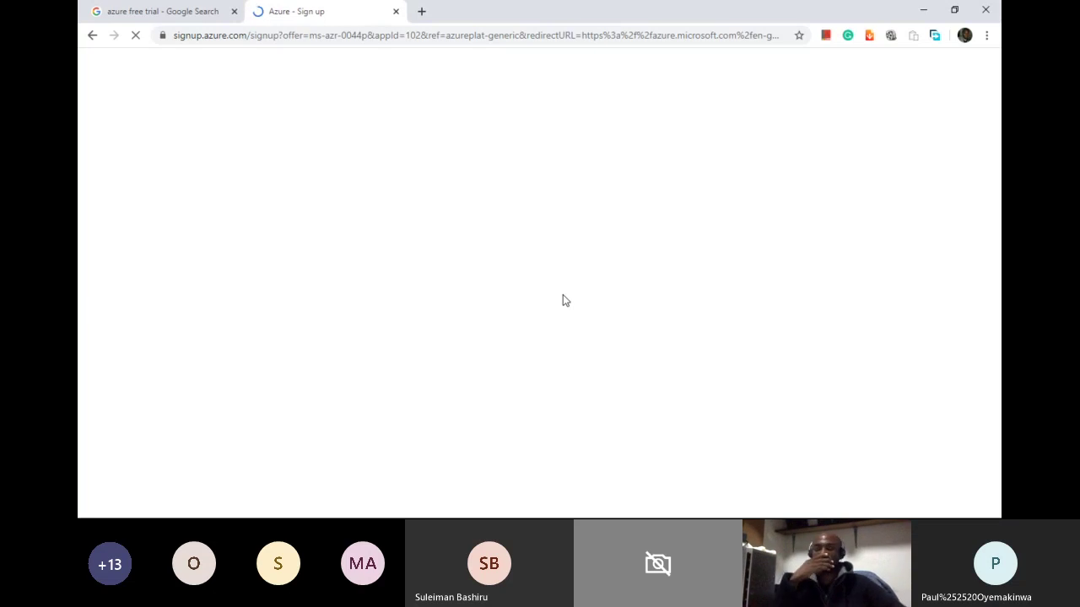
Step: Load portal.azure.com in a new browser tab next to the sign-up page
left_click(421, 11)
type("por")
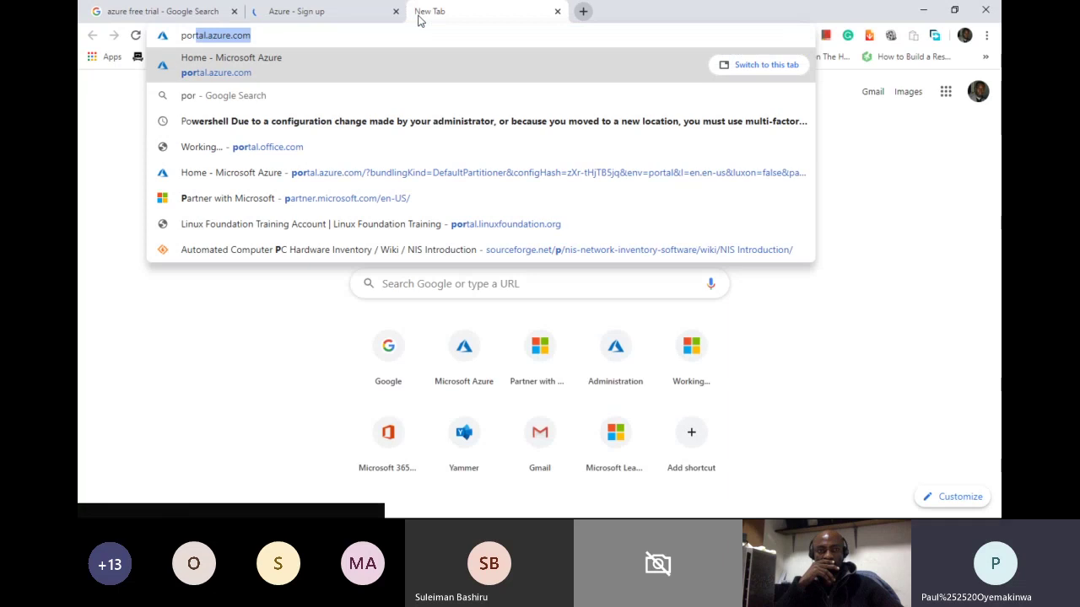
key("Return")
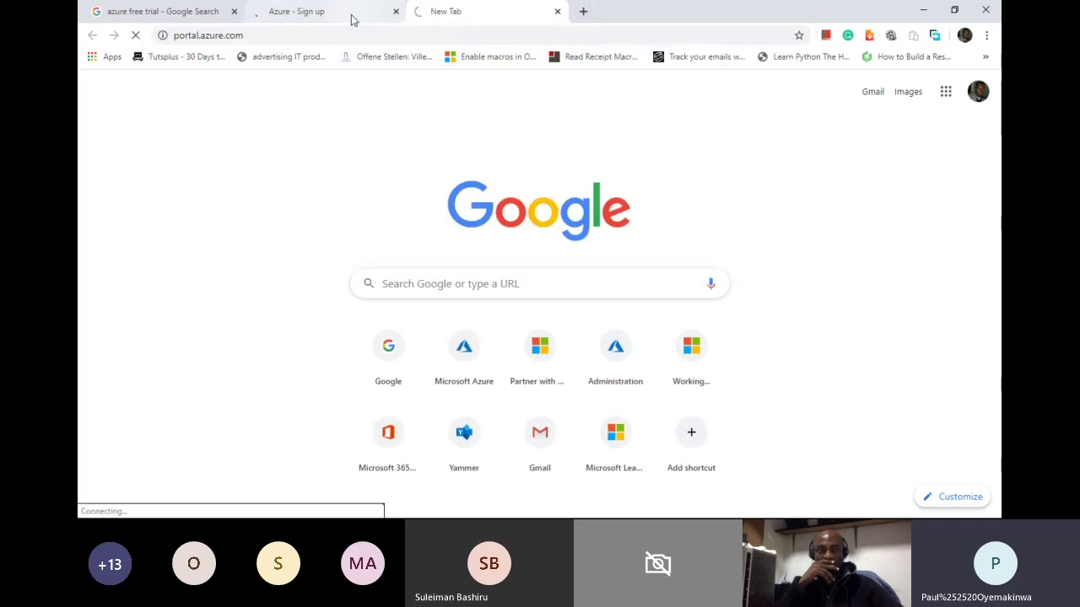
left_click(351, 17)
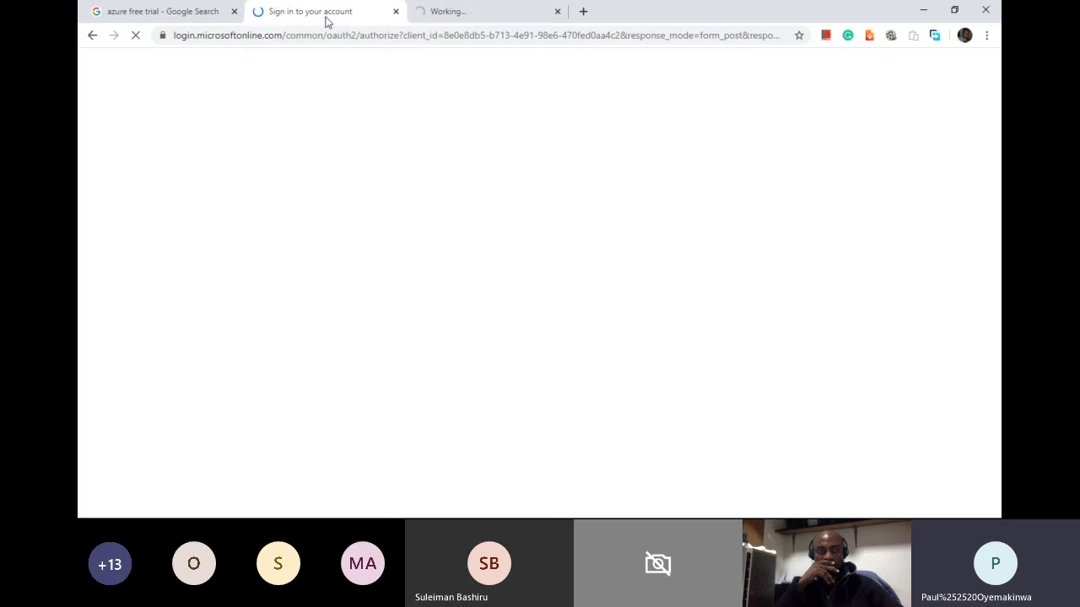
left_click(455, 20)
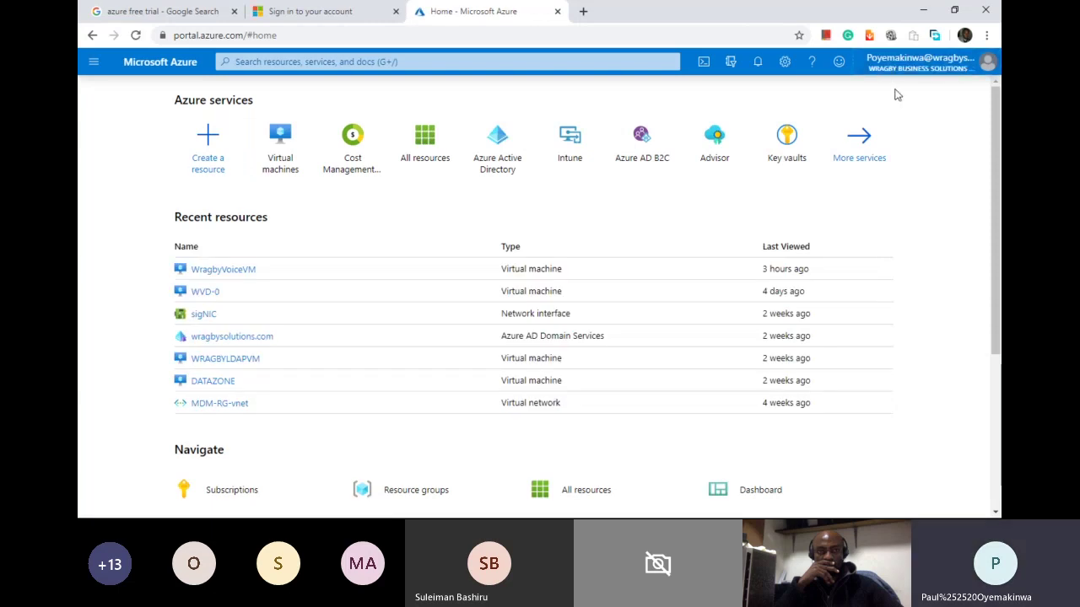
Step: Sign in to the portal with the personal Microsoft account instead of the current one
left_click(893, 68)
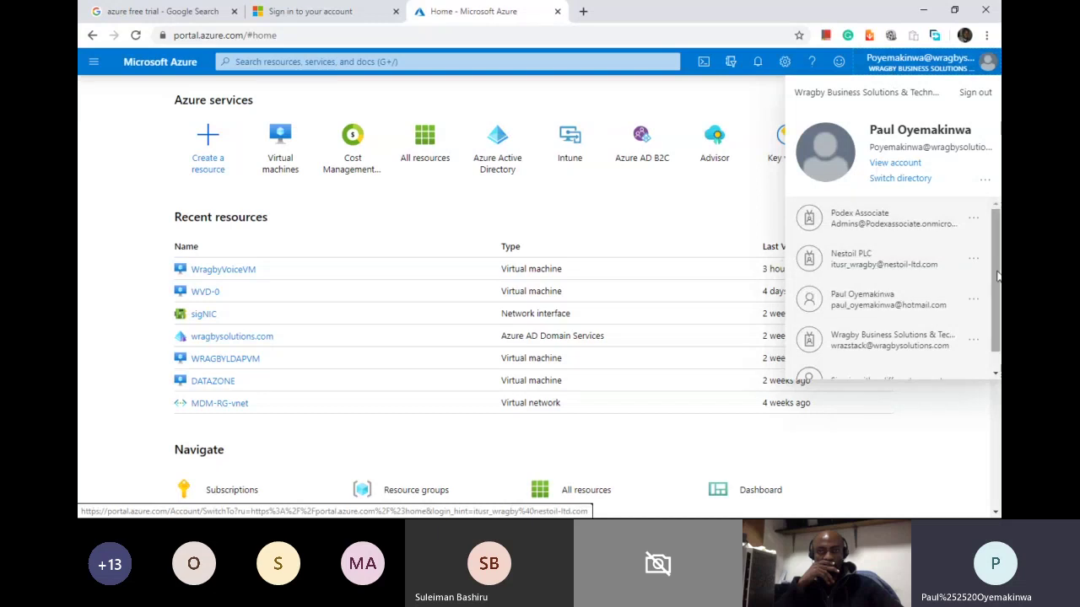
scroll(928, 320, "down", 1)
left_click(884, 358)
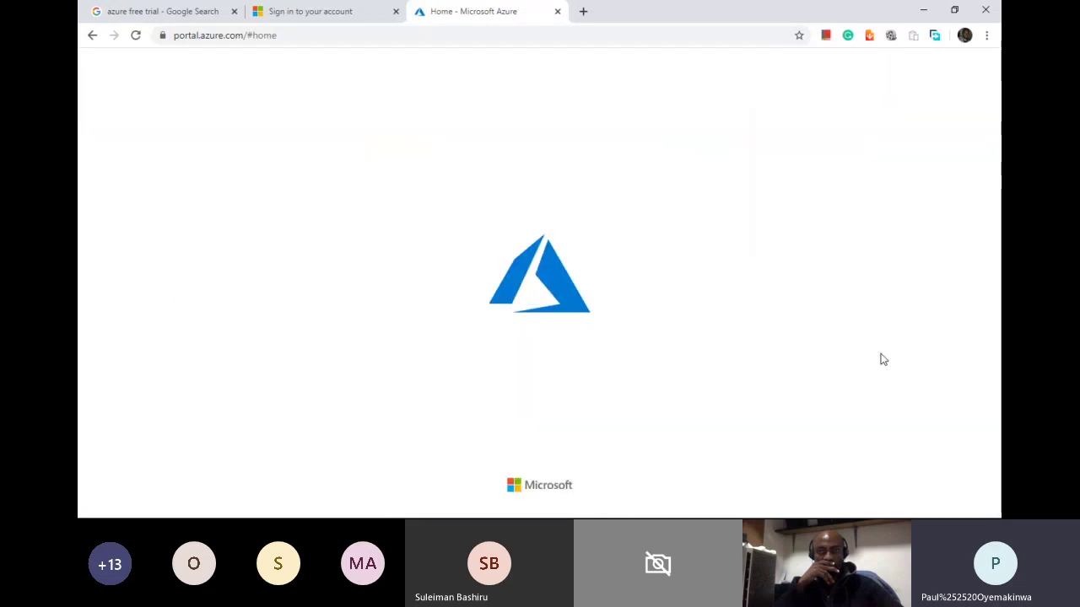
left_click(323, 12)
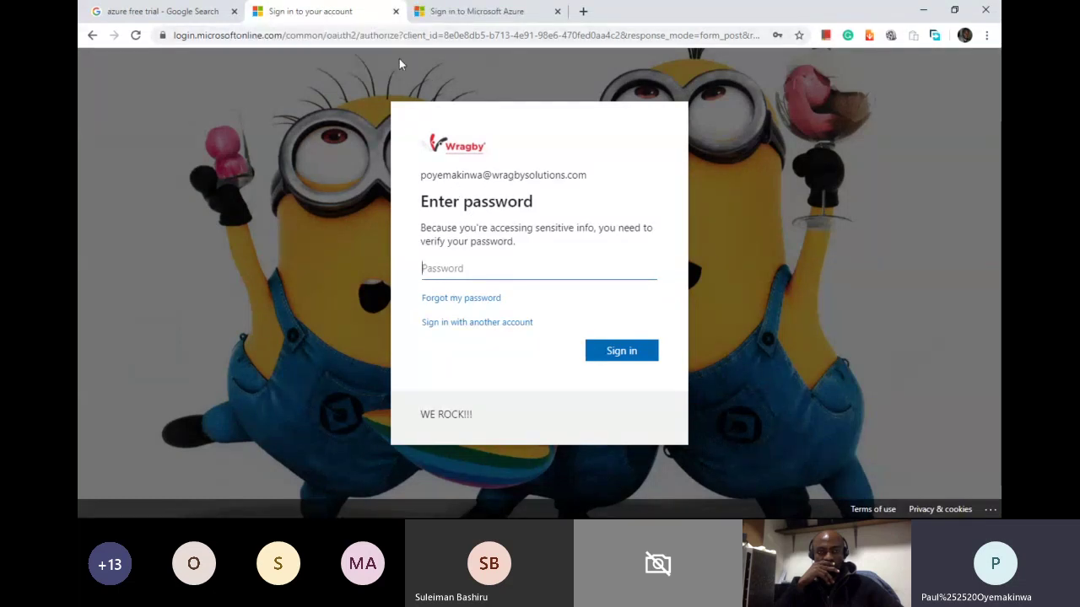
left_click(395, 12)
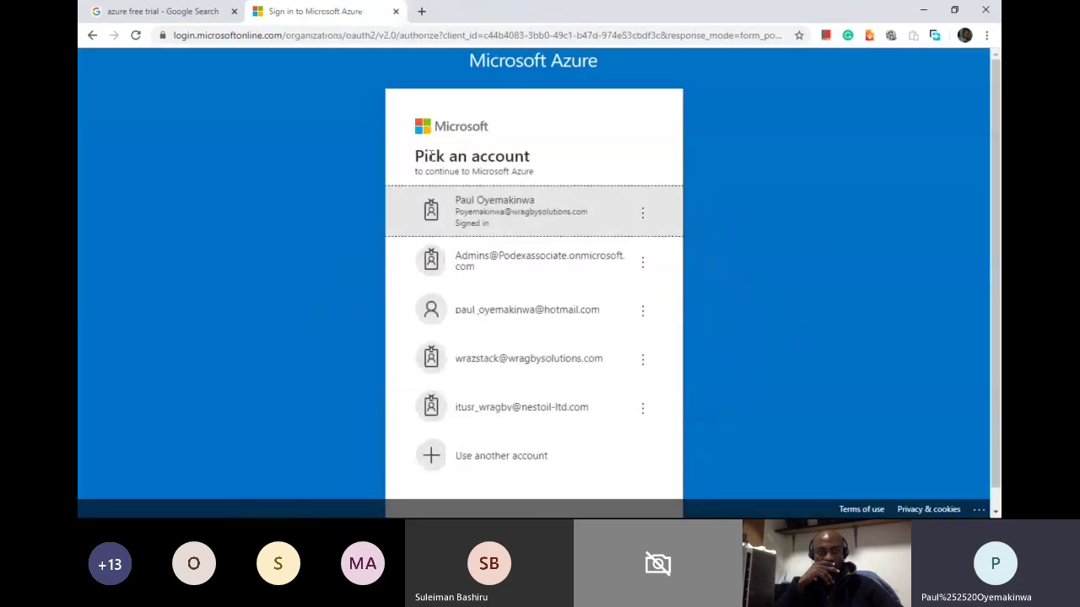
left_click(520, 316)
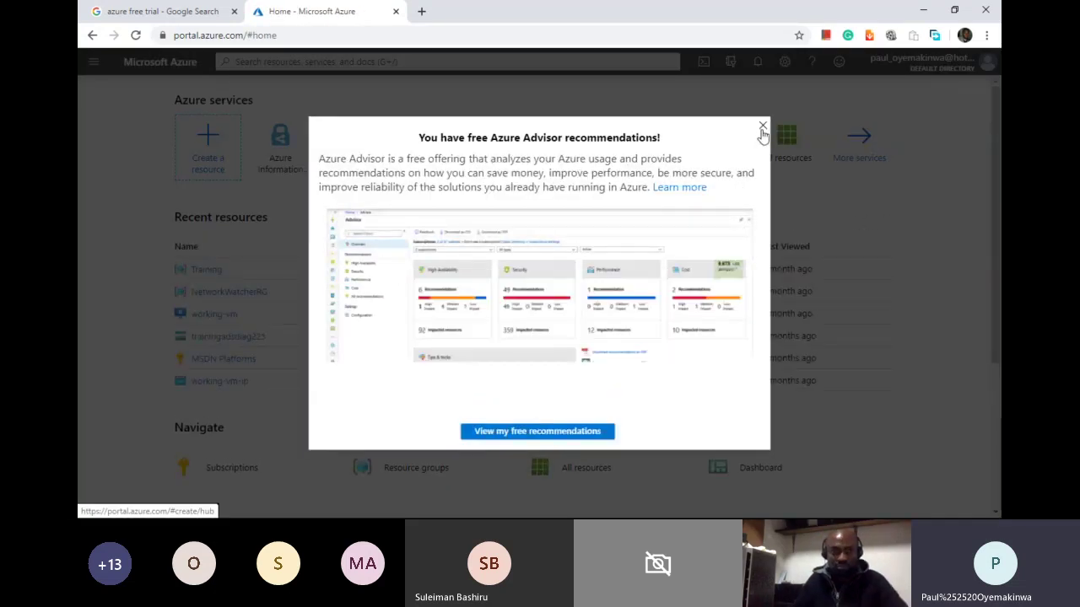
Step: Dismiss the Azure Advisor recommendations pop-up and the remaining-credit notification
left_click(762, 127)
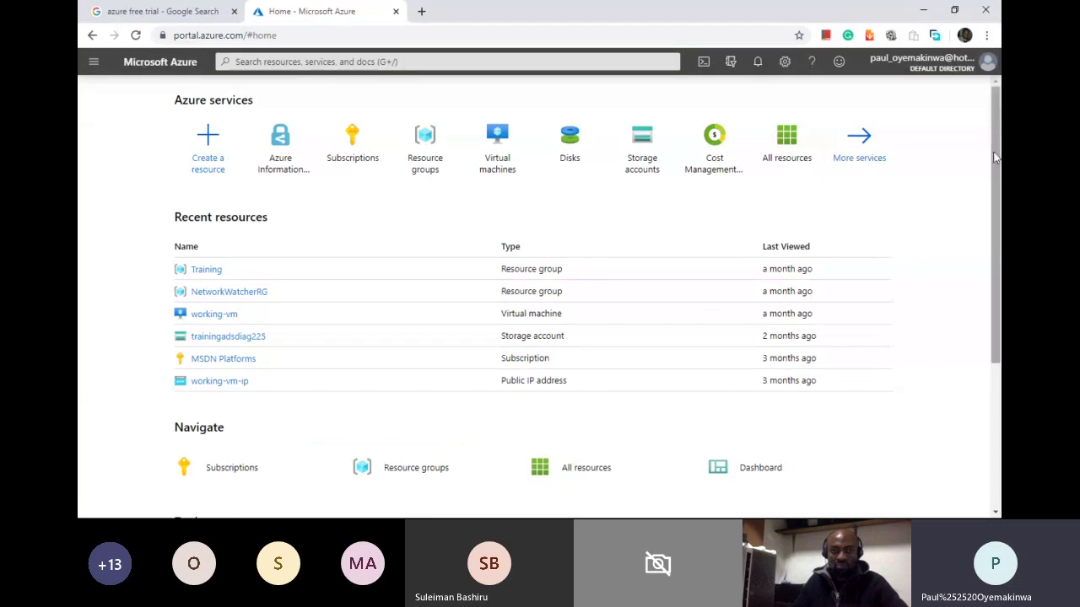
mouse_move(997, 161)
left_mouse_down()
mouse_move(1000, 295)
mouse_move(988, 153)
left_mouse_up()
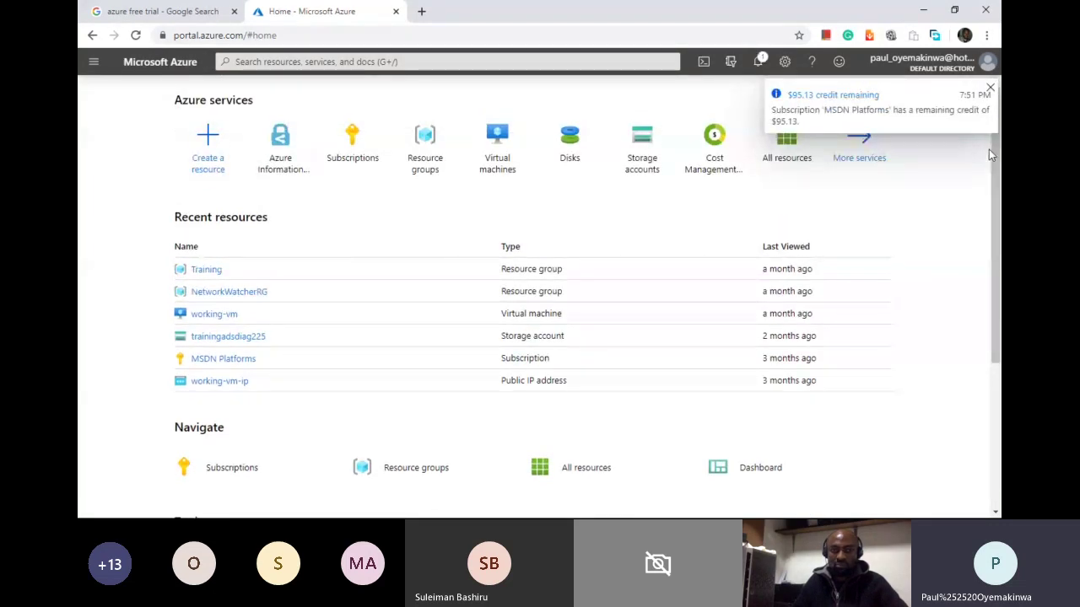
left_click(992, 90)
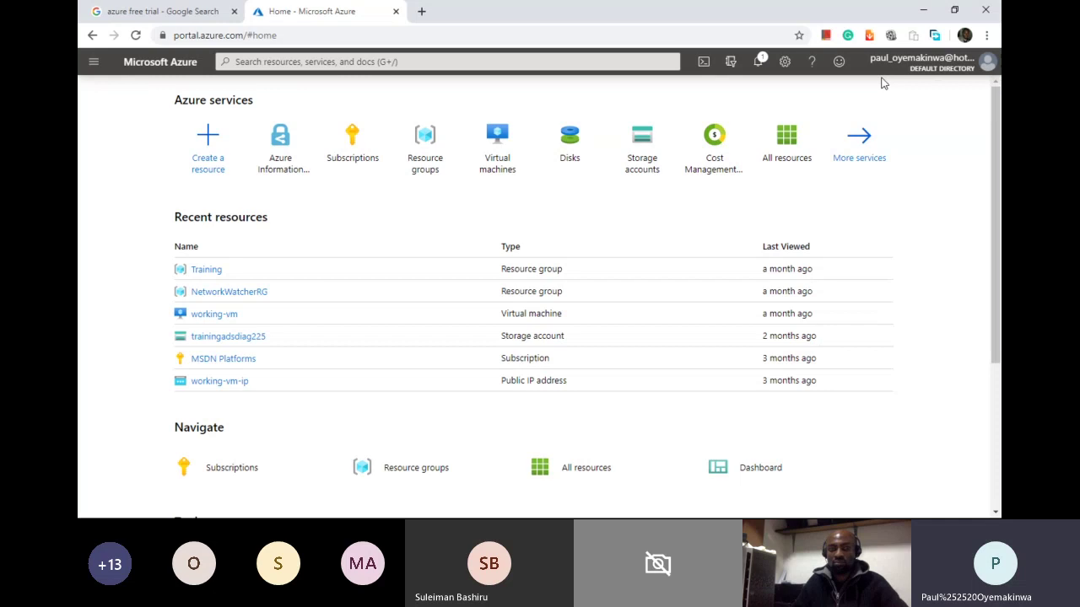
Step: Look over the favourites in the portal navigation menu, then close the menu
left_click(93, 63)
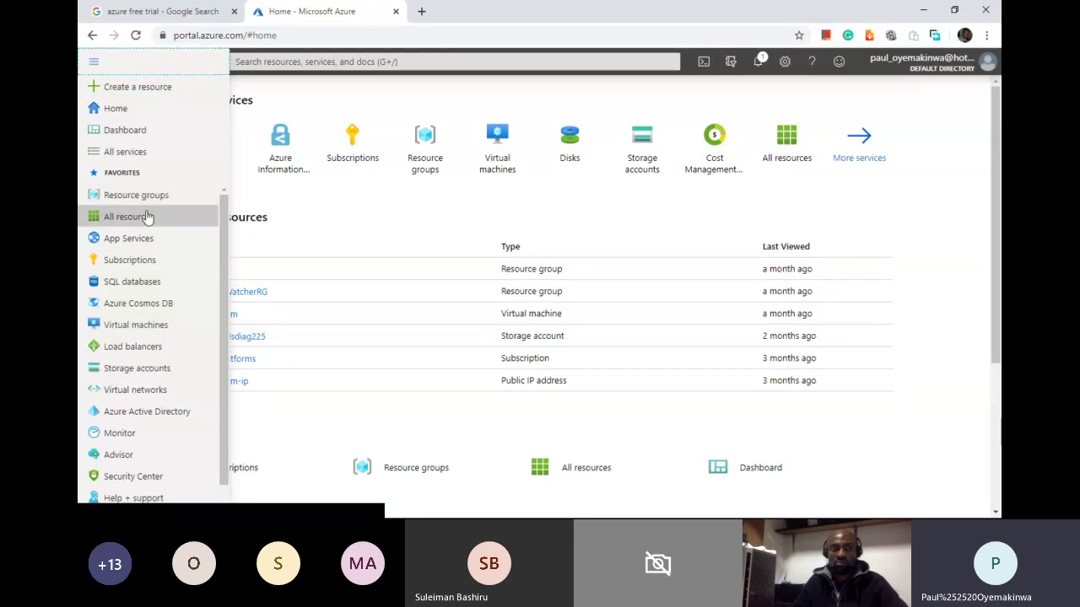
mouse_move(147, 203)
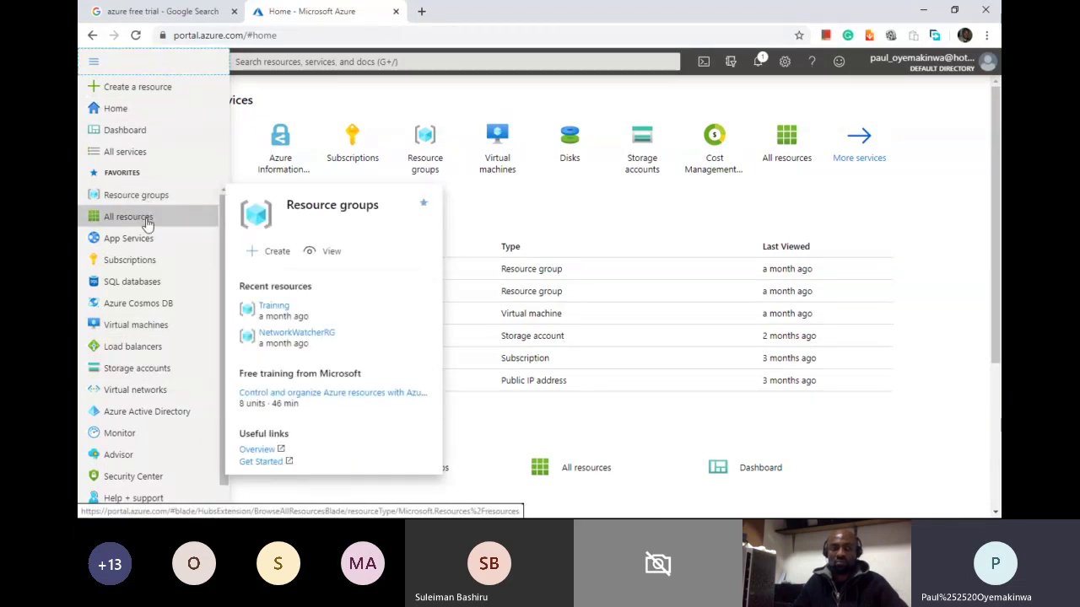
mouse_move(148, 224)
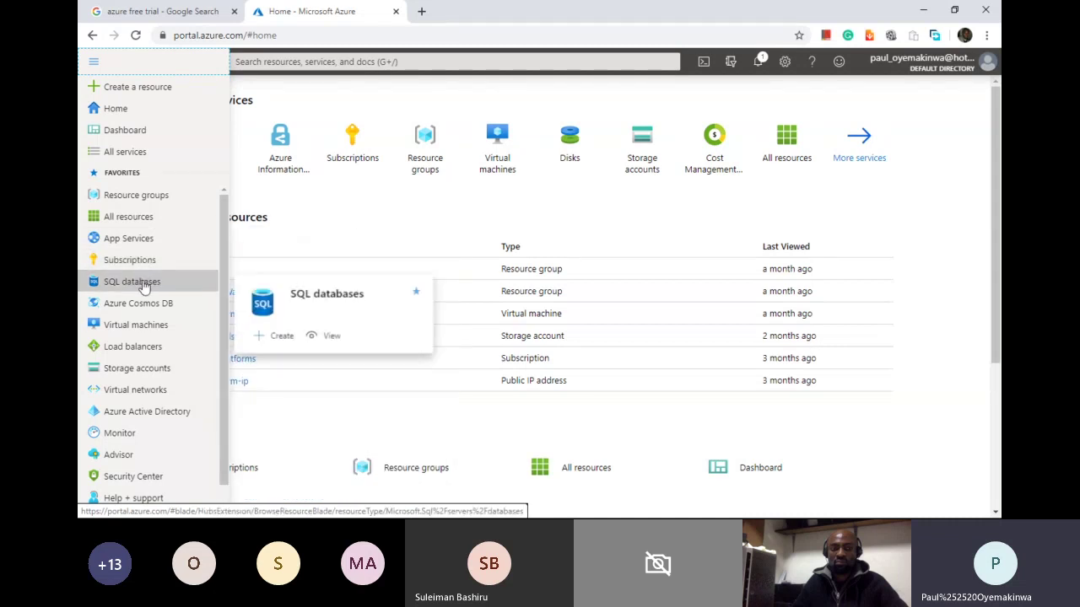
mouse_move(145, 309)
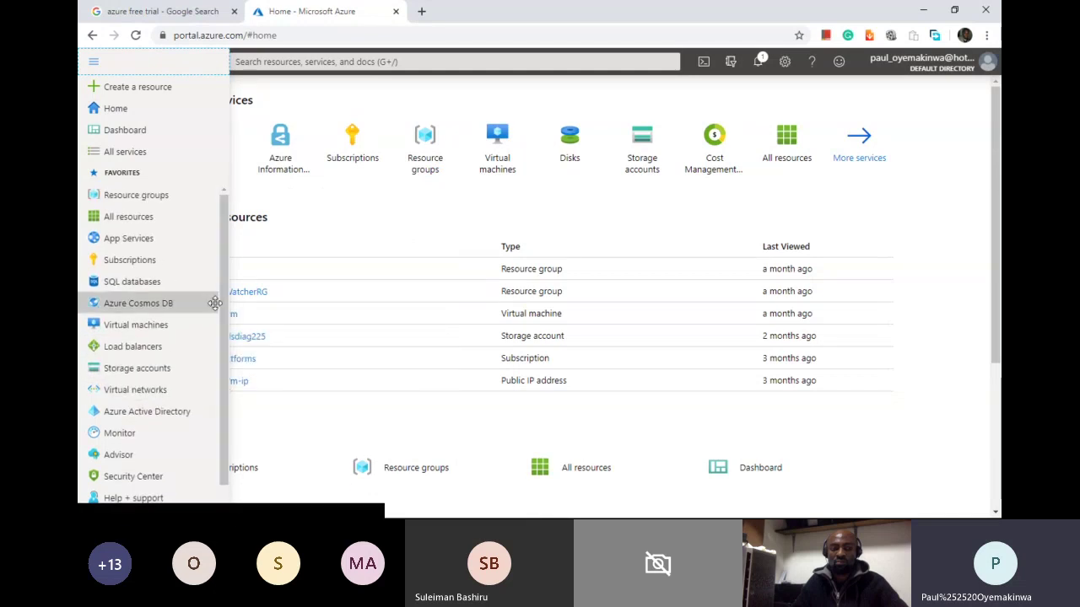
mouse_move(216, 303)
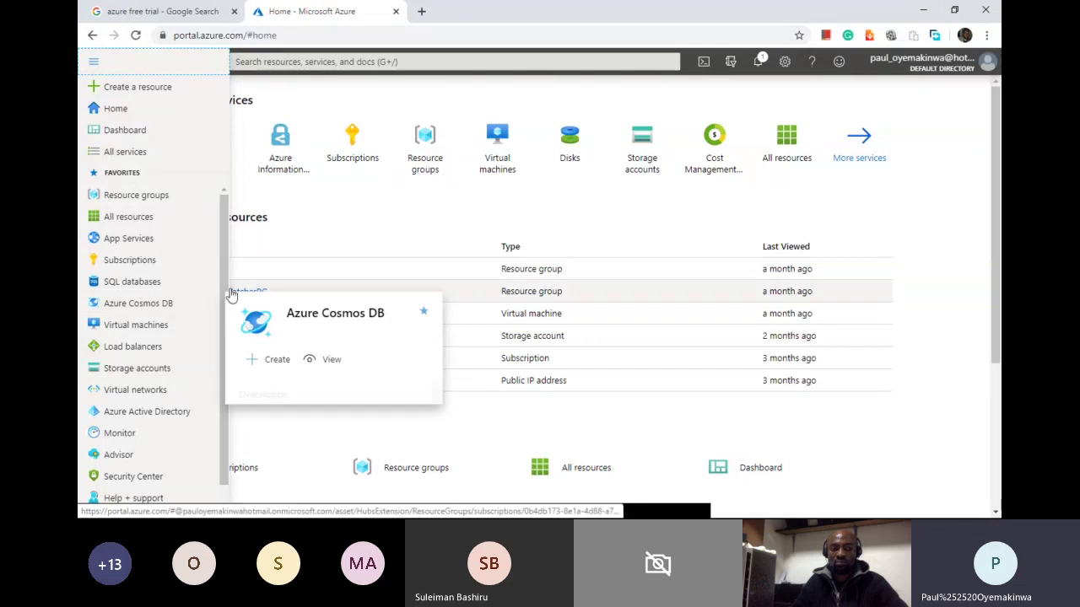
left_click(506, 205)
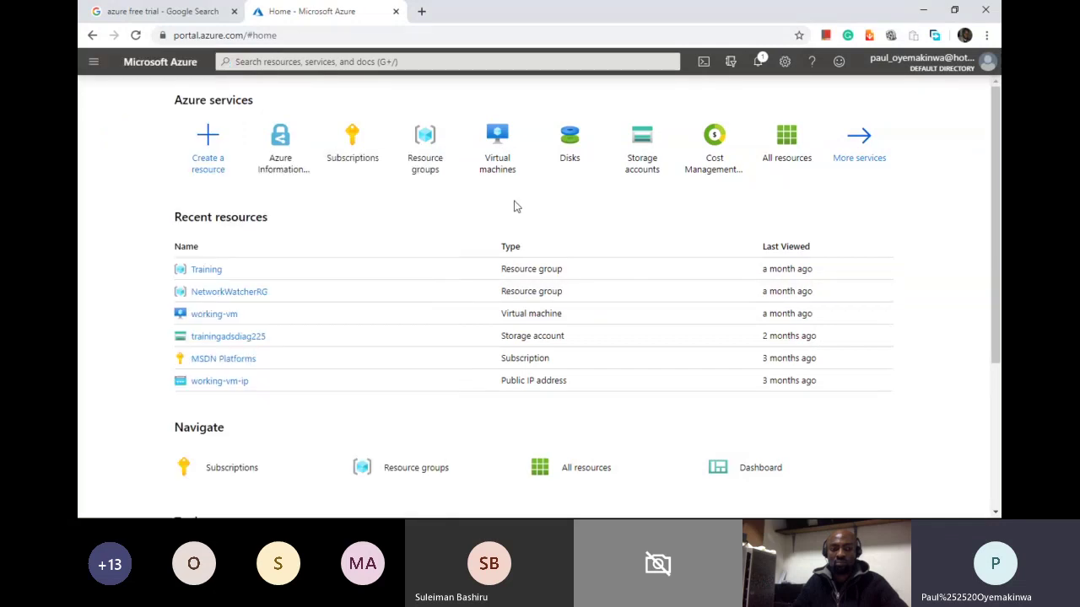
Step: From Create a resource, open the full Azure Marketplace listing via See all
left_click(214, 143)
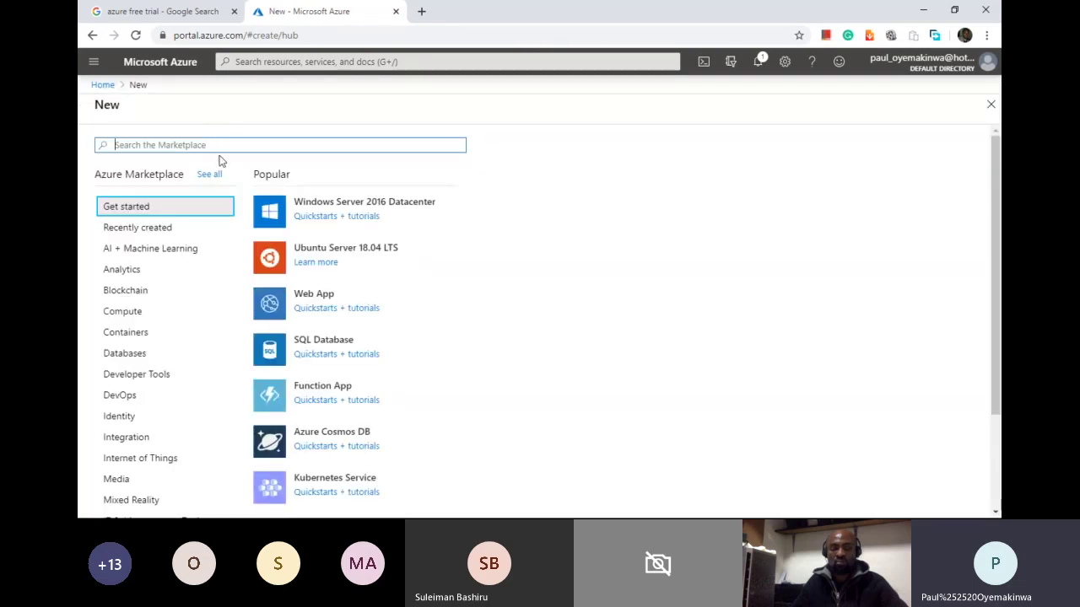
left_click(210, 176)
left_click(210, 178)
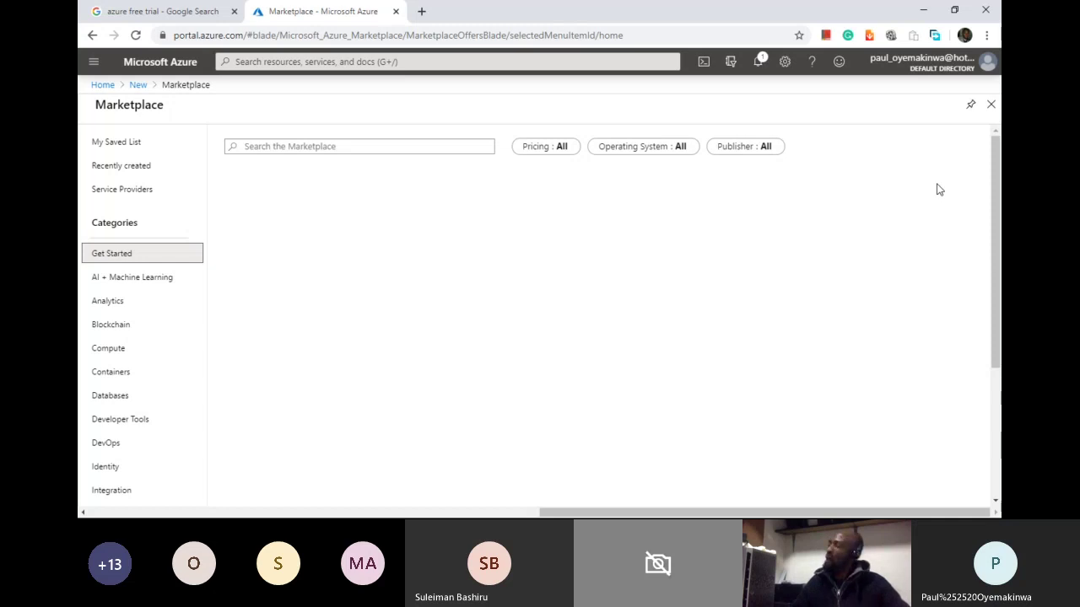
mouse_move(998, 202)
left_mouse_down()
mouse_move(1001, 272)
mouse_move(1001, 184)
left_mouse_up()
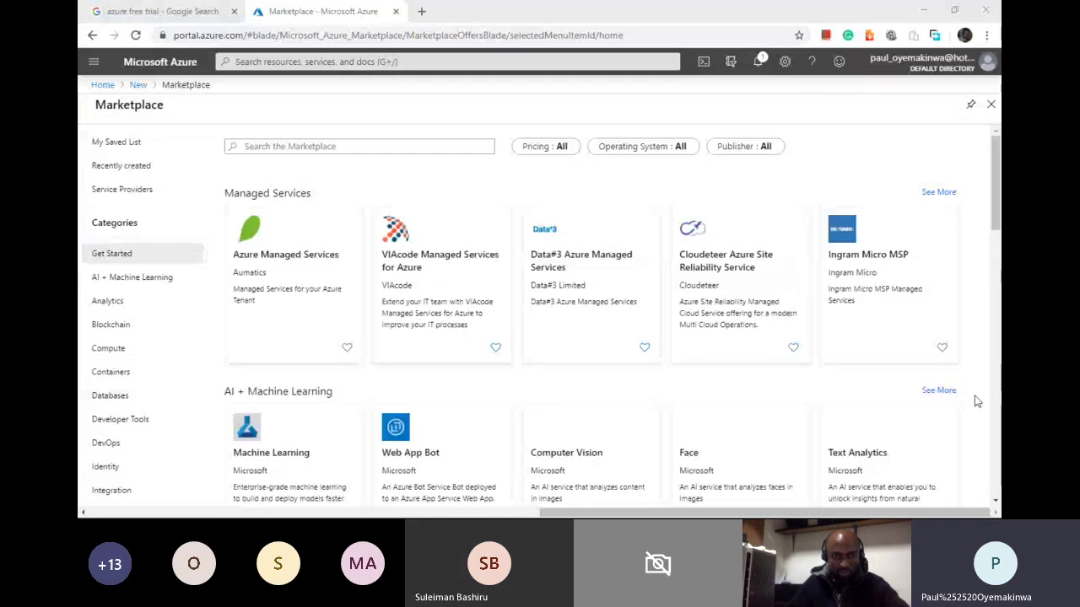
Step: Search the Marketplace for 'Virtual Machine', browse the results, then type 'Windows Server 2016'
left_click(451, 147)
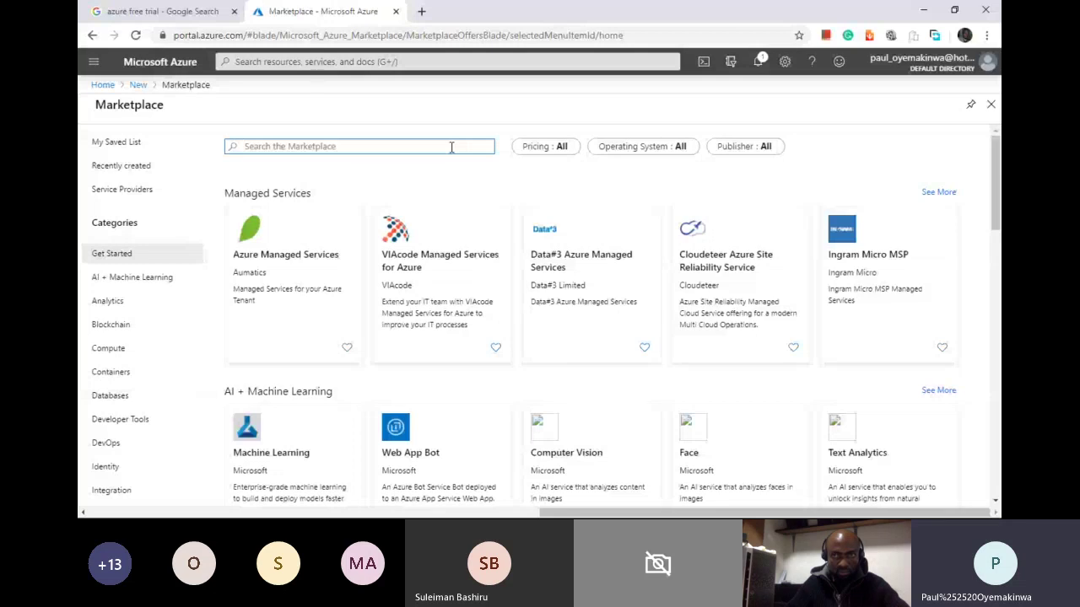
type("Virtual Machine")
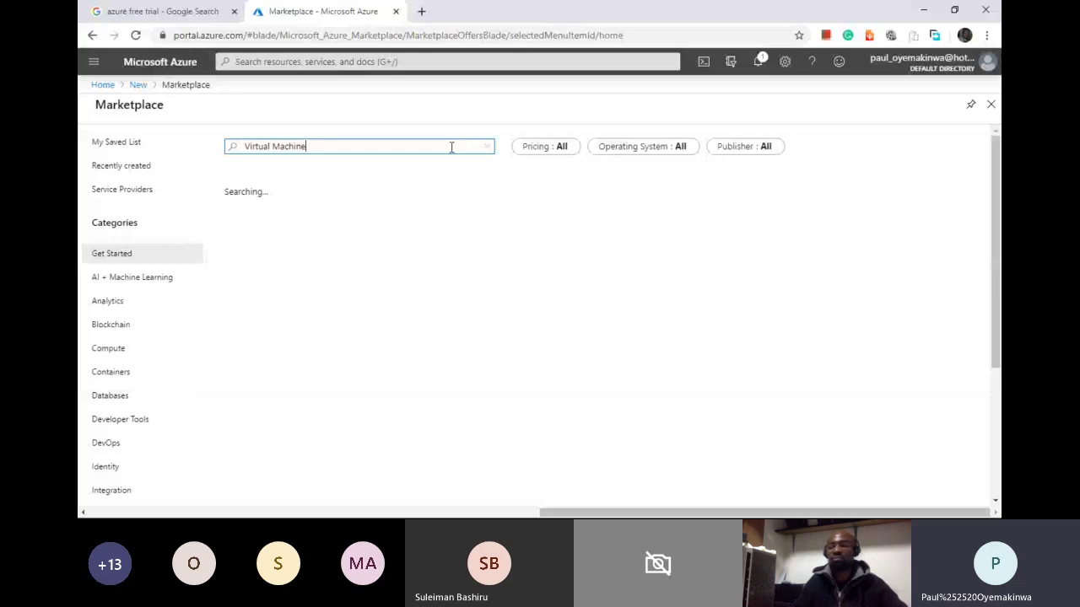
left_click(995, 335)
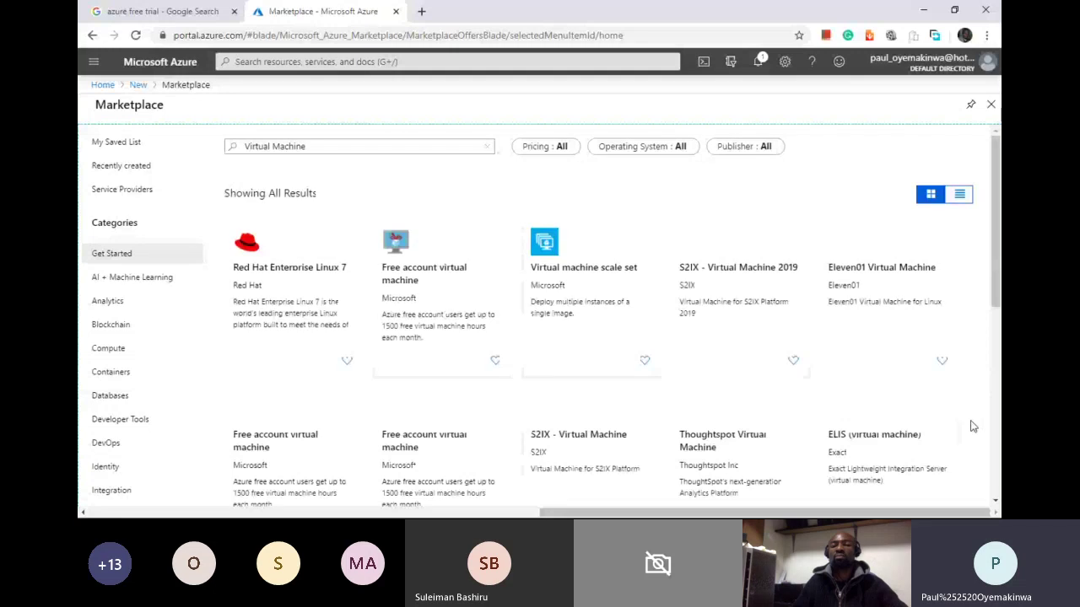
scroll(662, 219, "down", 1)
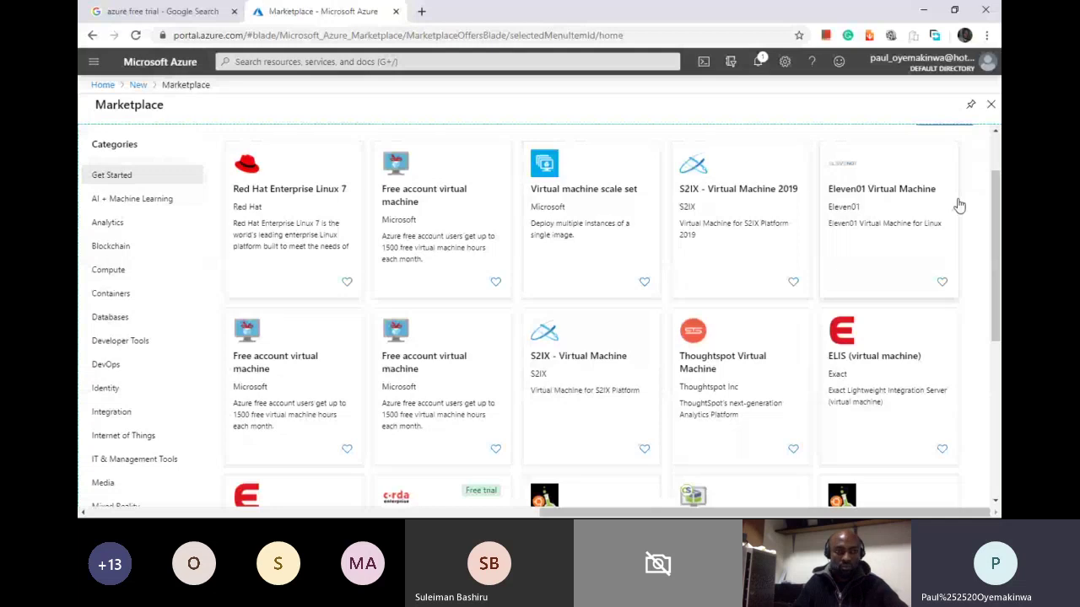
scroll(959, 206, "down", 2)
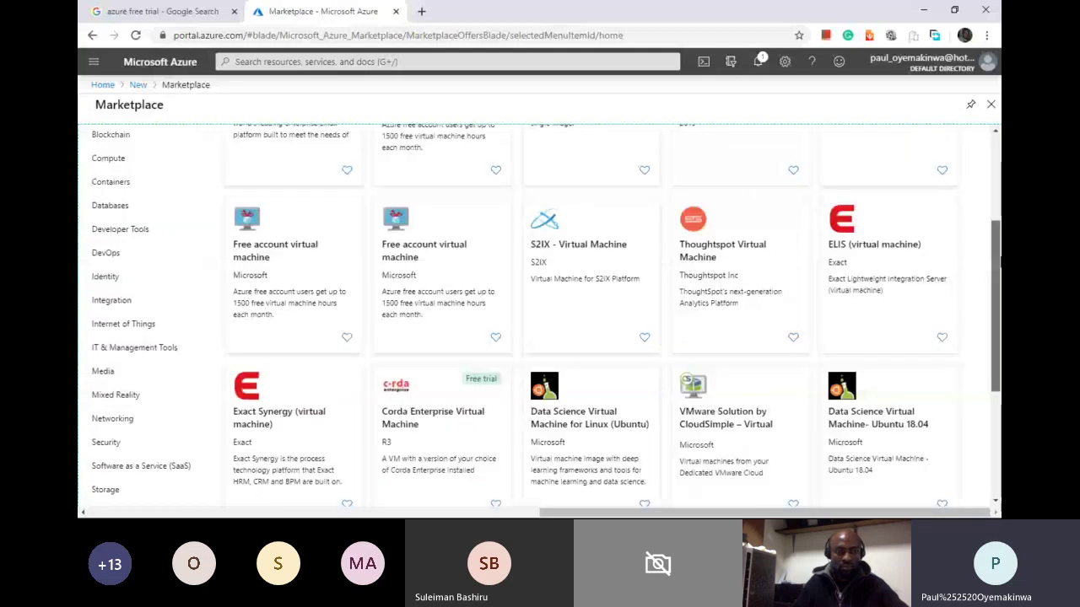
scroll(539, 312, "down", 2)
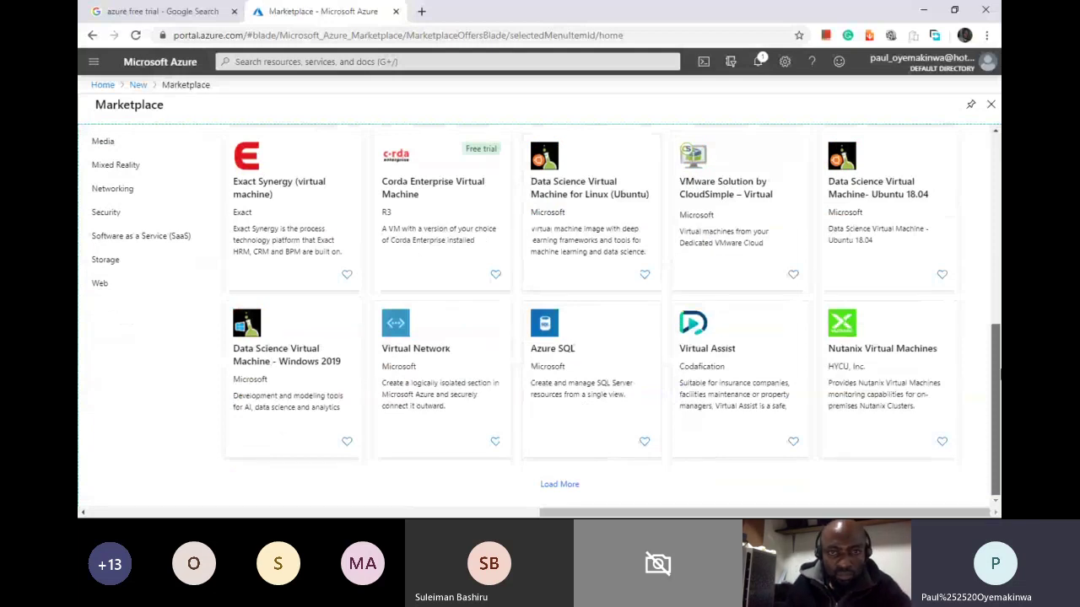
type("Wi")
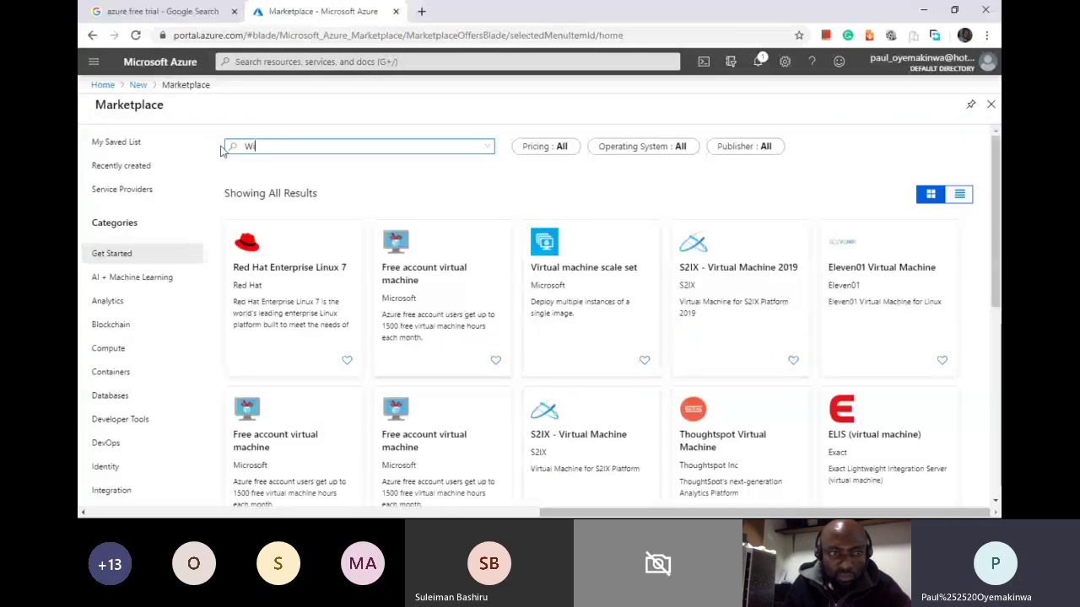
type("ndows Server 2016")
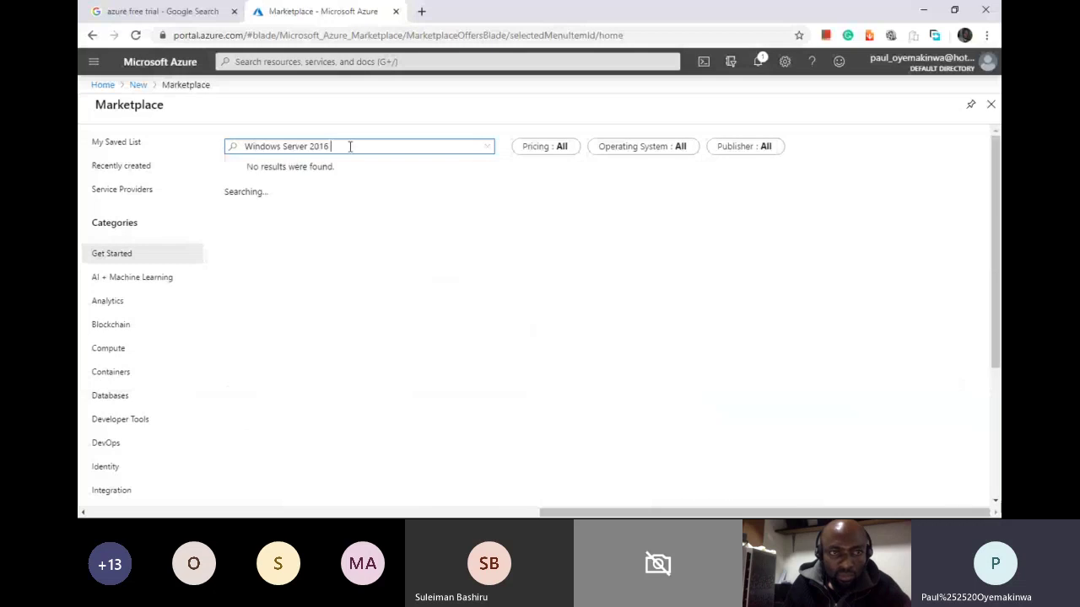
Step: Shorten the Marketplace search to 'Windows Server', then return to Create a resource
key("BackSpace")
key("BackSpace")
key("BackSpace")
key("BackSpace")
key("BackSpace")
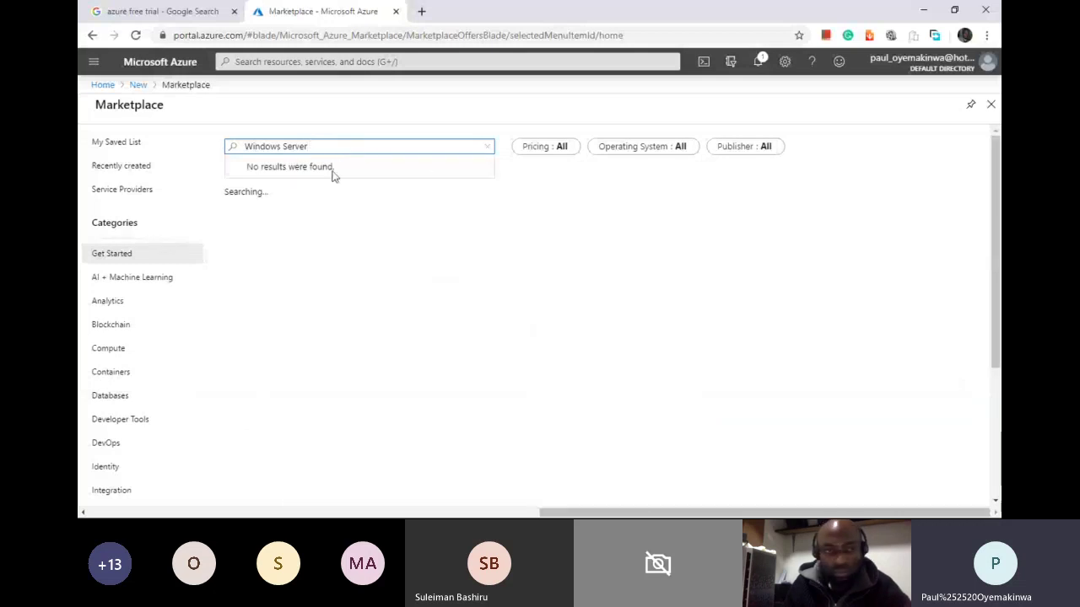
left_click(331, 148)
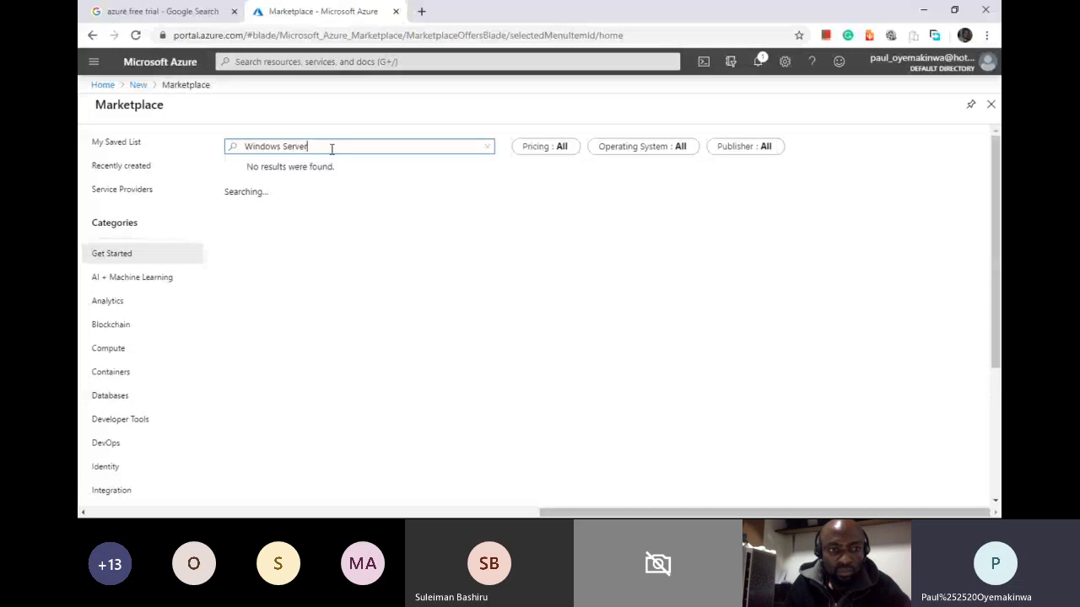
left_click(95, 66)
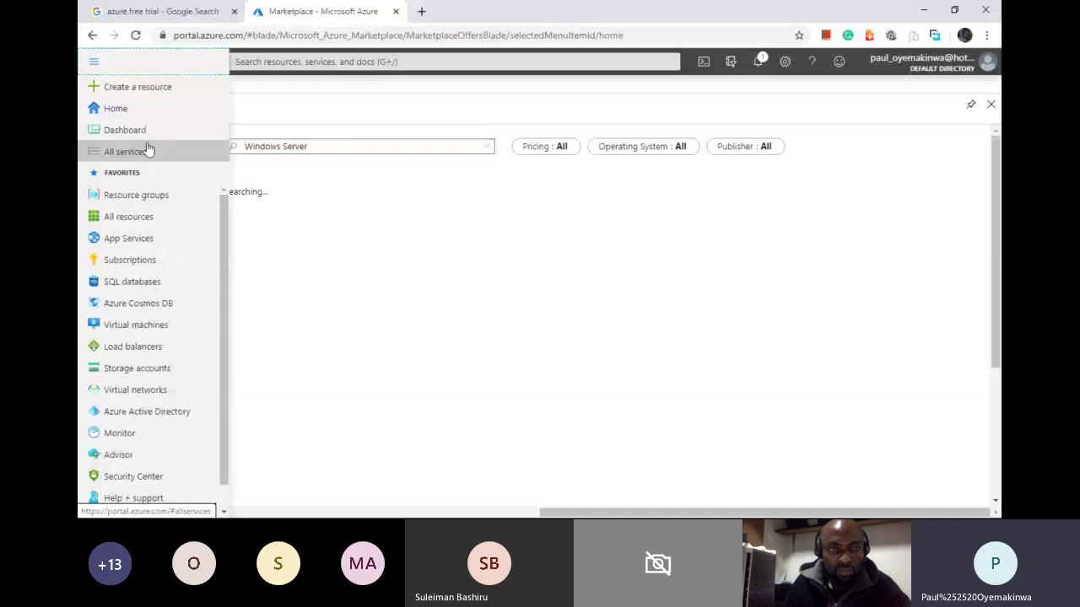
left_click(137, 88)
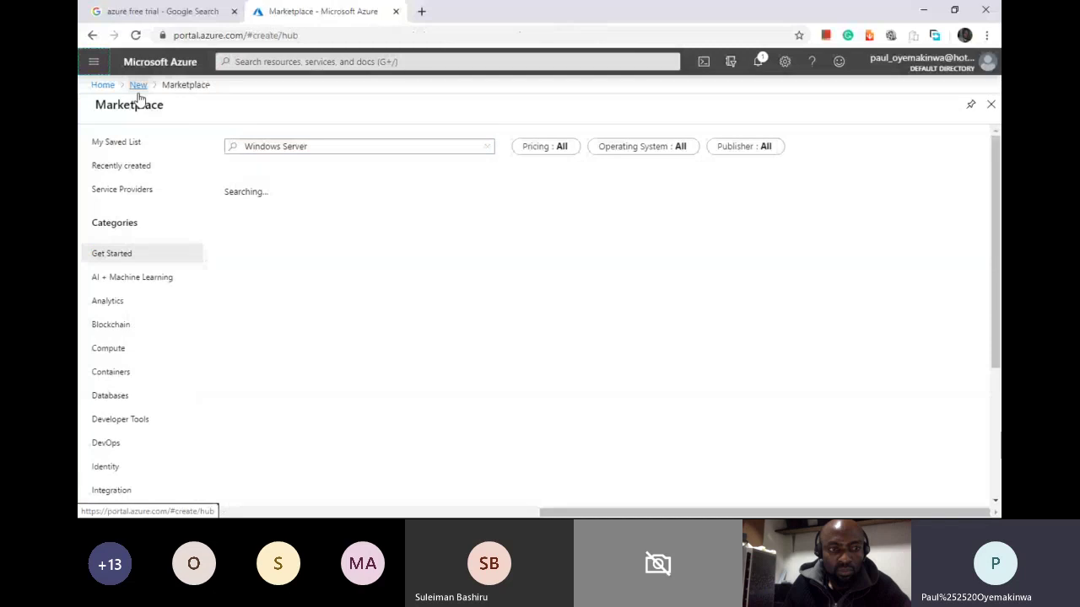
Step: Pick Windows Server 2016 Datacenter from the Popular offerings on the New resource page
left_click(139, 88)
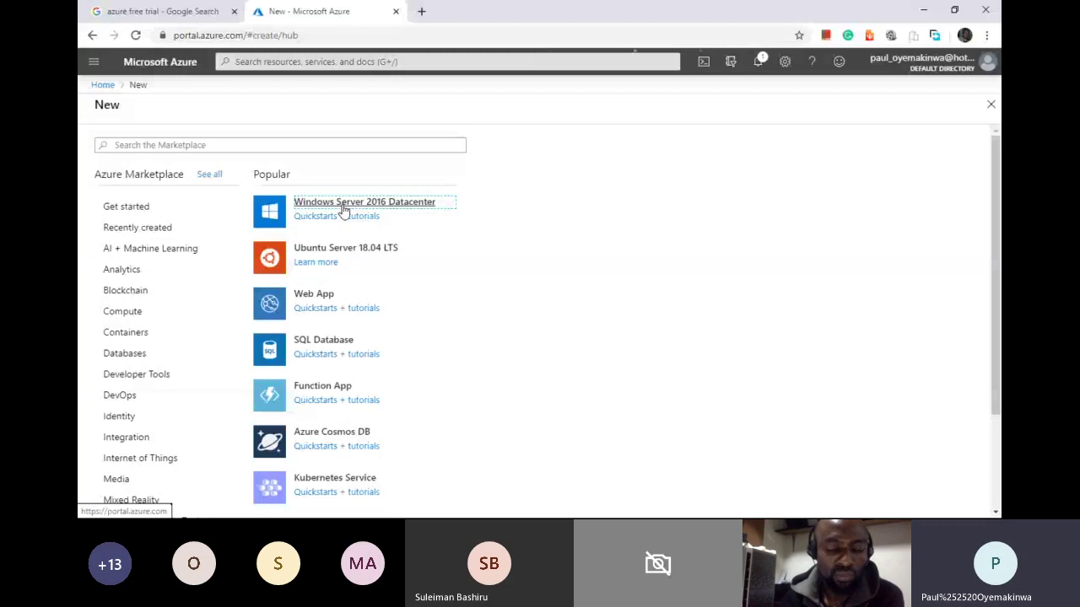
left_click(344, 211)
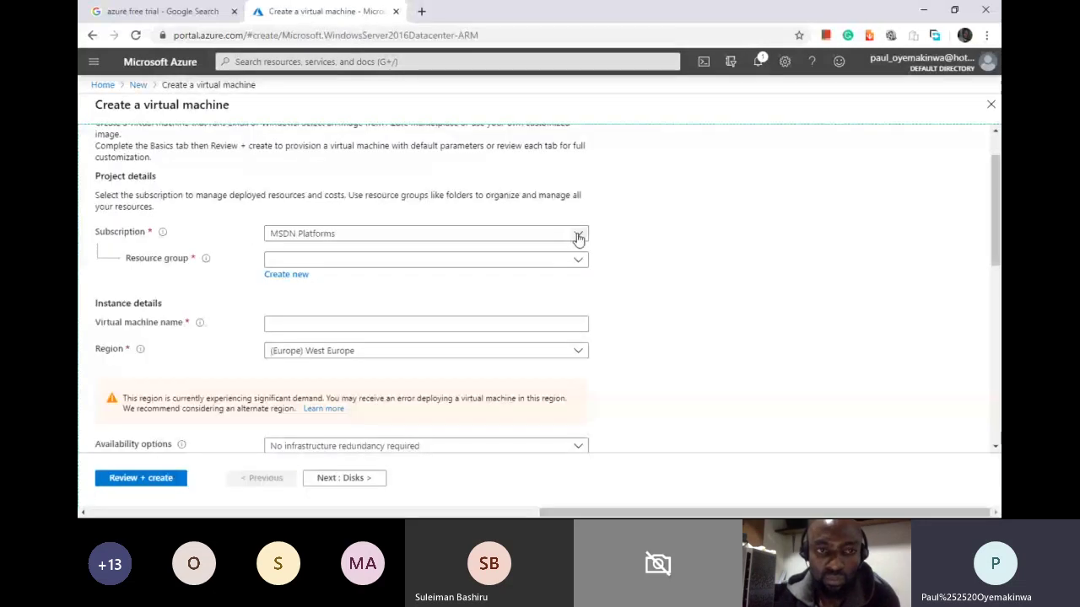
Step: Use MSDN Platforms, resource group and VM name AzureMoonlight, region (Europe) West Europe
left_click(579, 234)
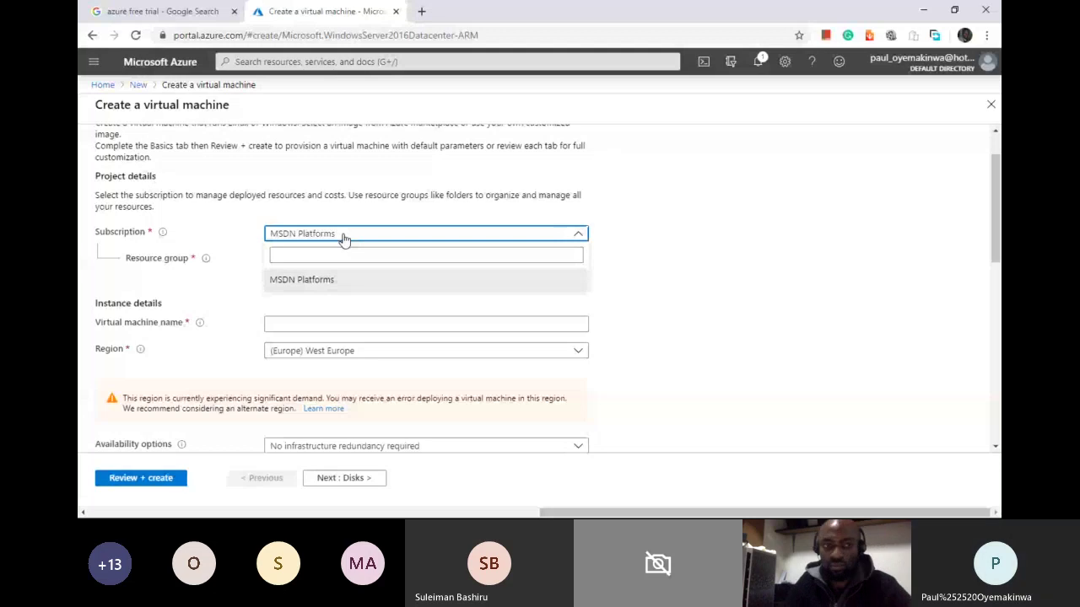
left_click(251, 261)
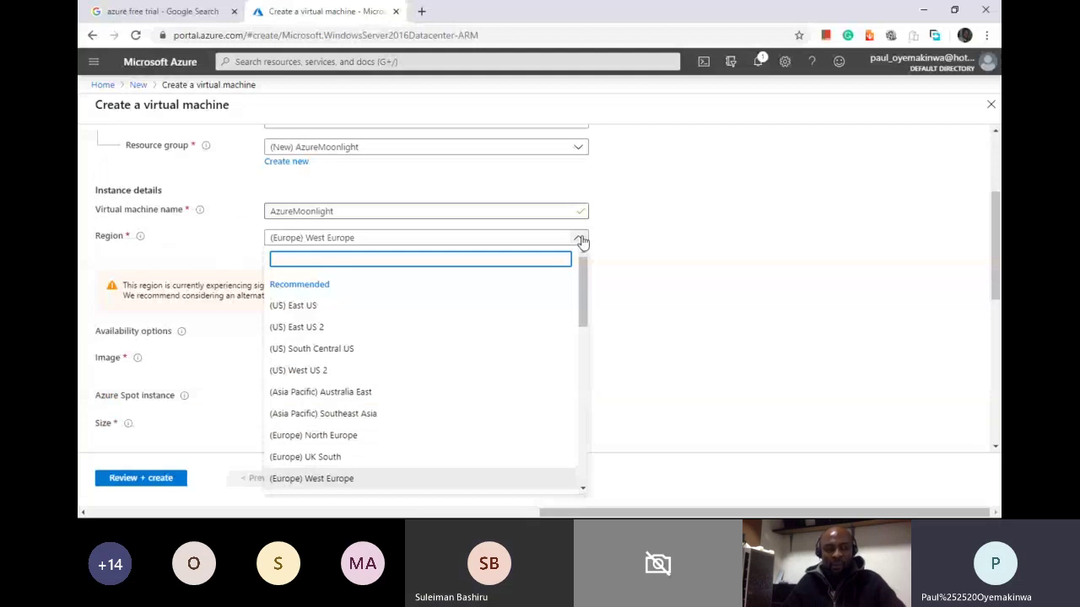
left_click(581, 242)
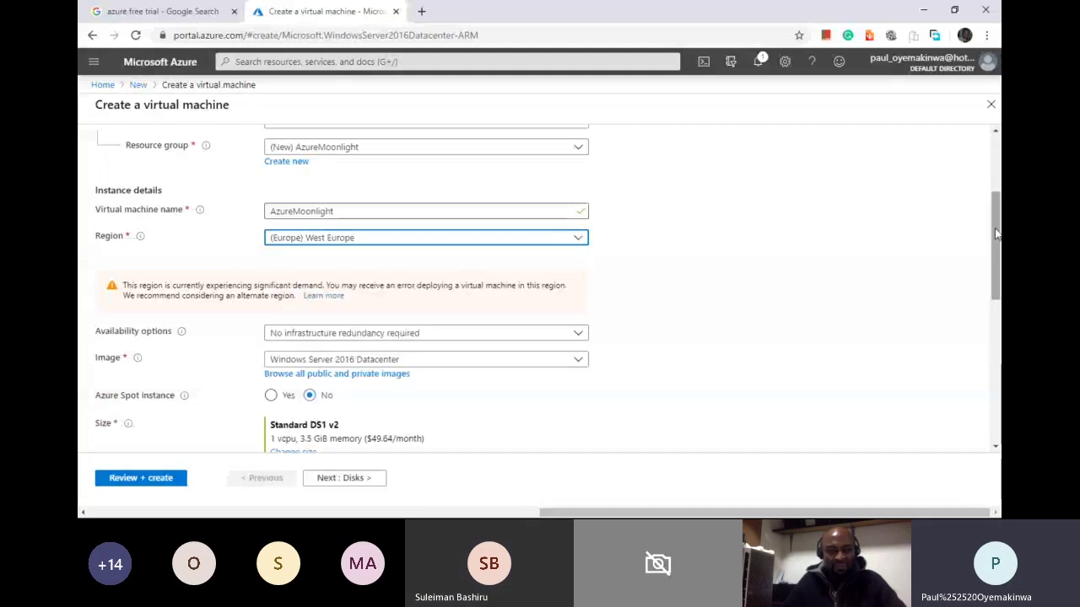
Step: Review the availability options and keep 'No infrastructure redundancy required'
scroll(996, 234, "down", 2)
left_click(577, 201)
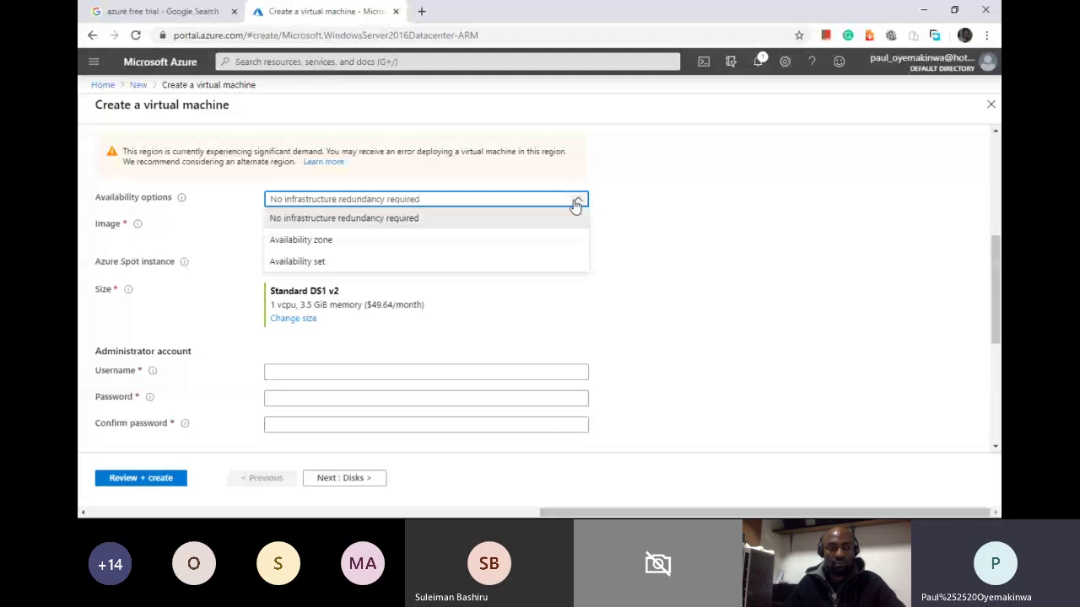
left_click(577, 203)
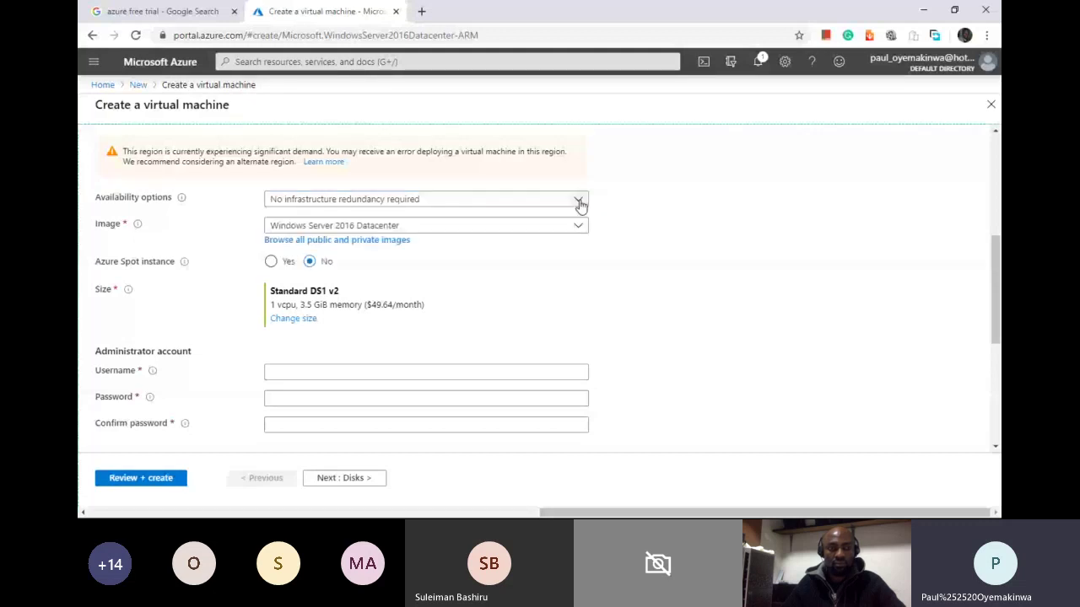
left_click(579, 204)
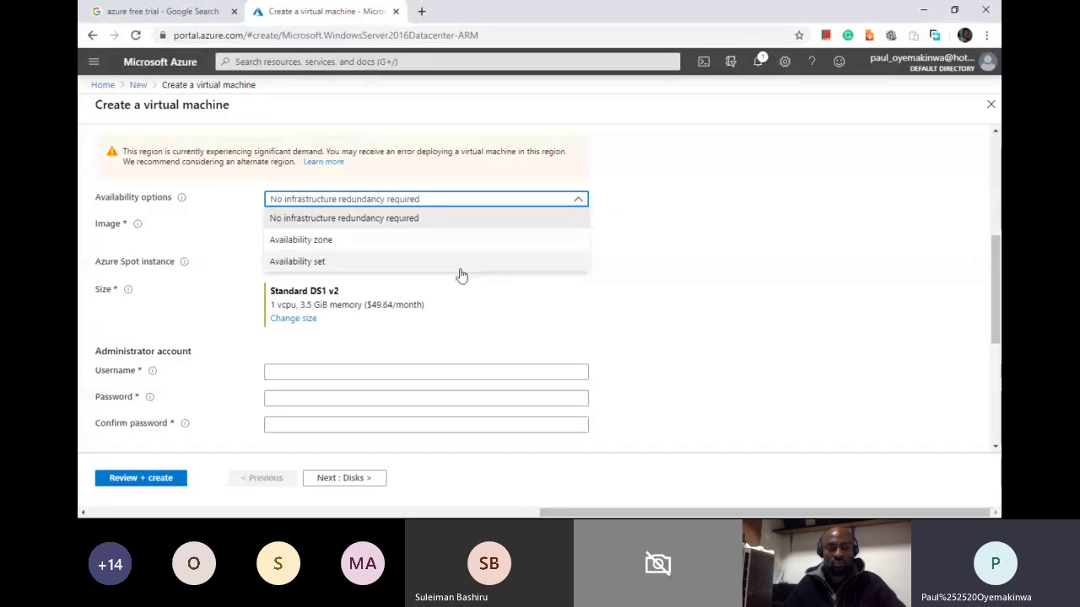
left_click(617, 259)
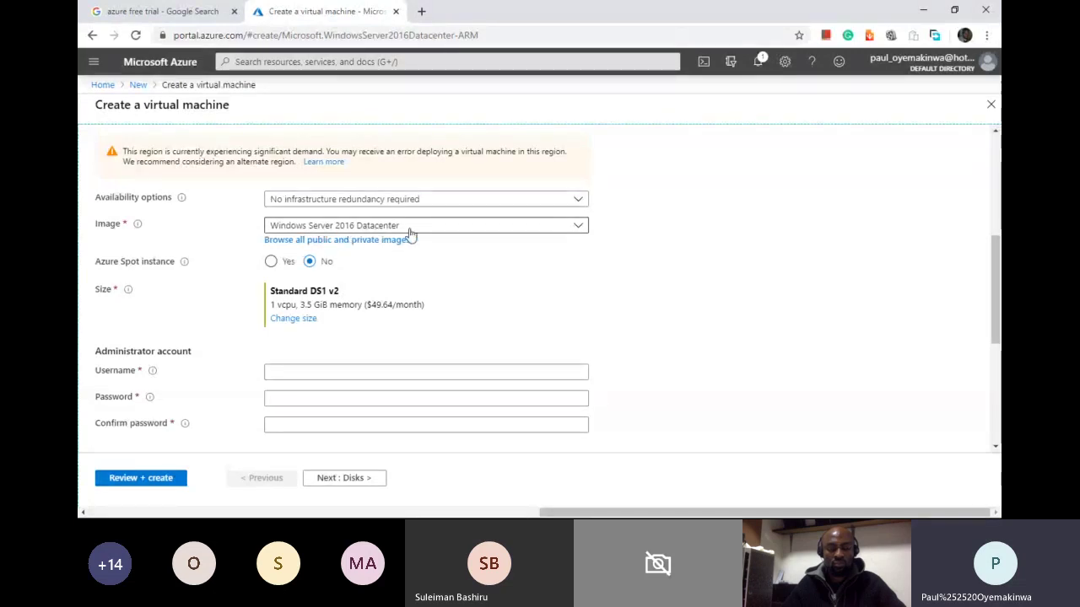
Step: Keep Windows Server 2016 Datacenter as the image and open the full image catalogue
left_click(579, 226)
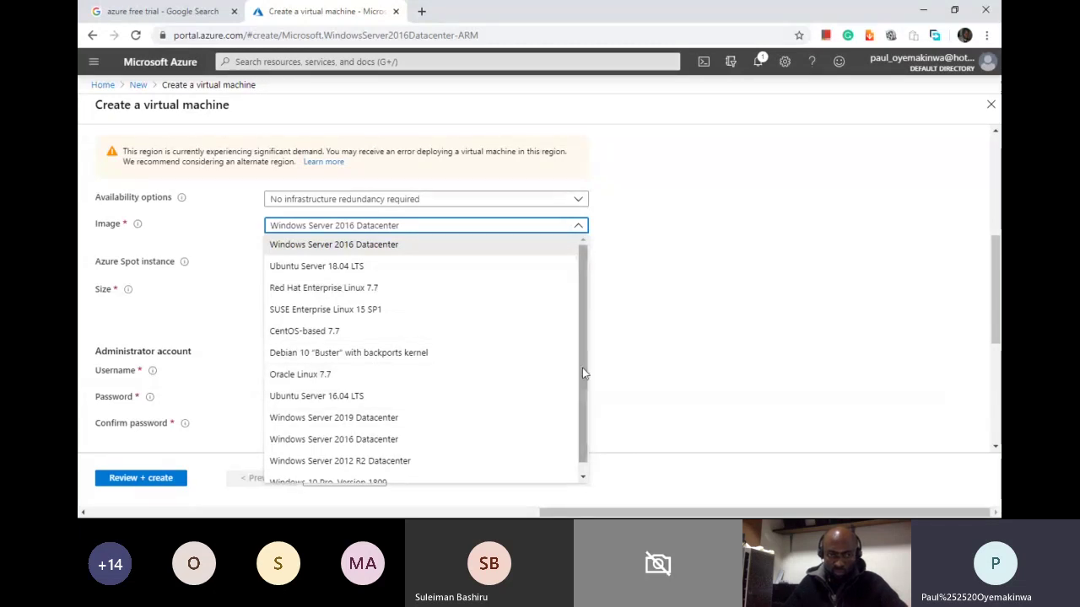
scroll(587, 384, "down", 1)
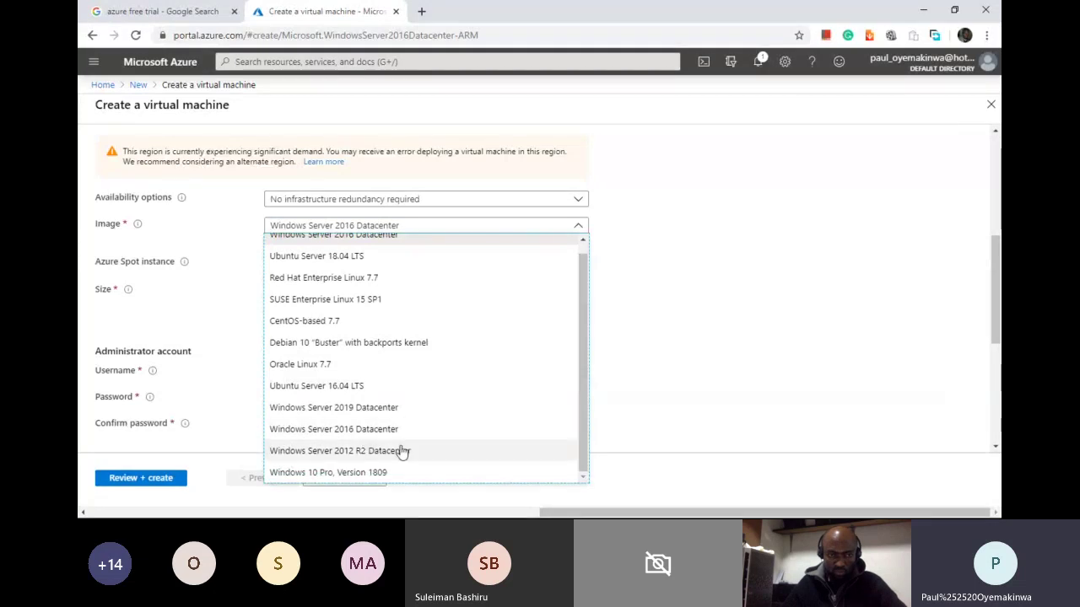
left_click(608, 403)
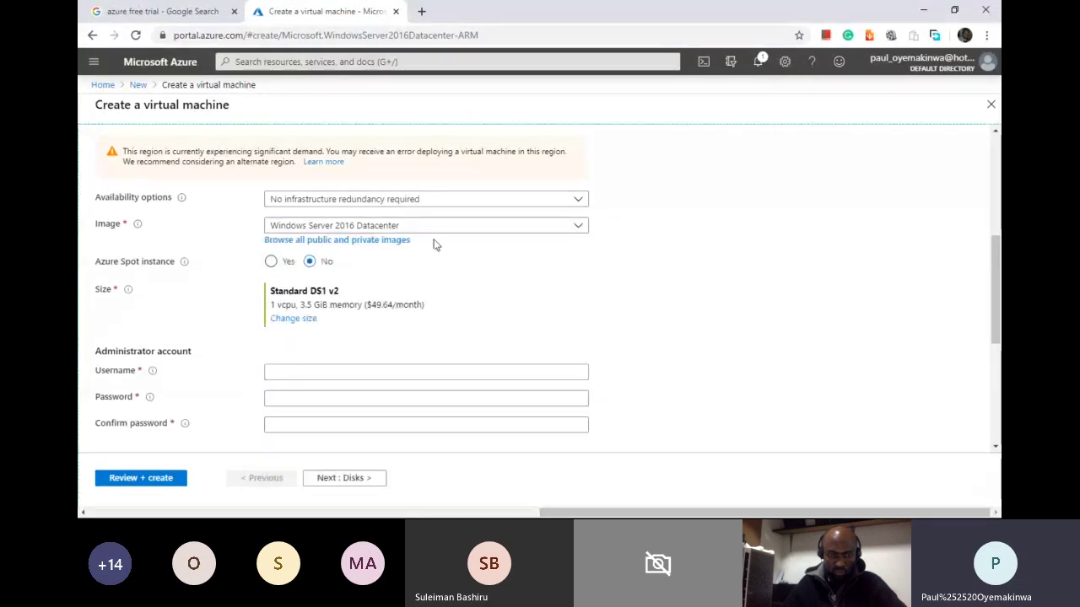
left_click(379, 241)
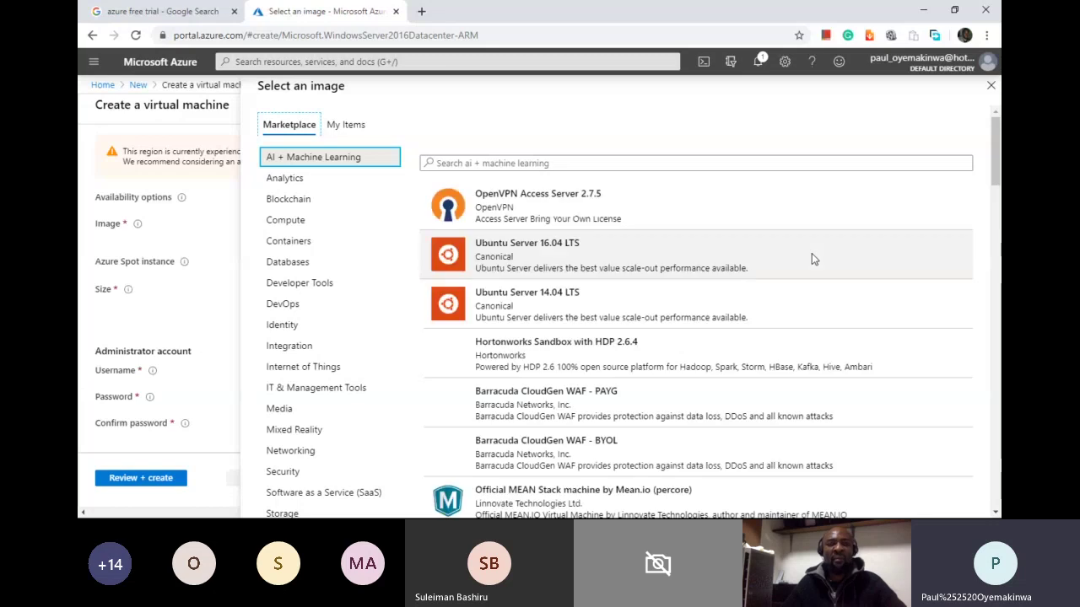
Step: Scroll the Select an image list past Citrix ADC, Oracle Database, Kali Linux and NetApp images
left_click_drag(998, 181, 997, 205)
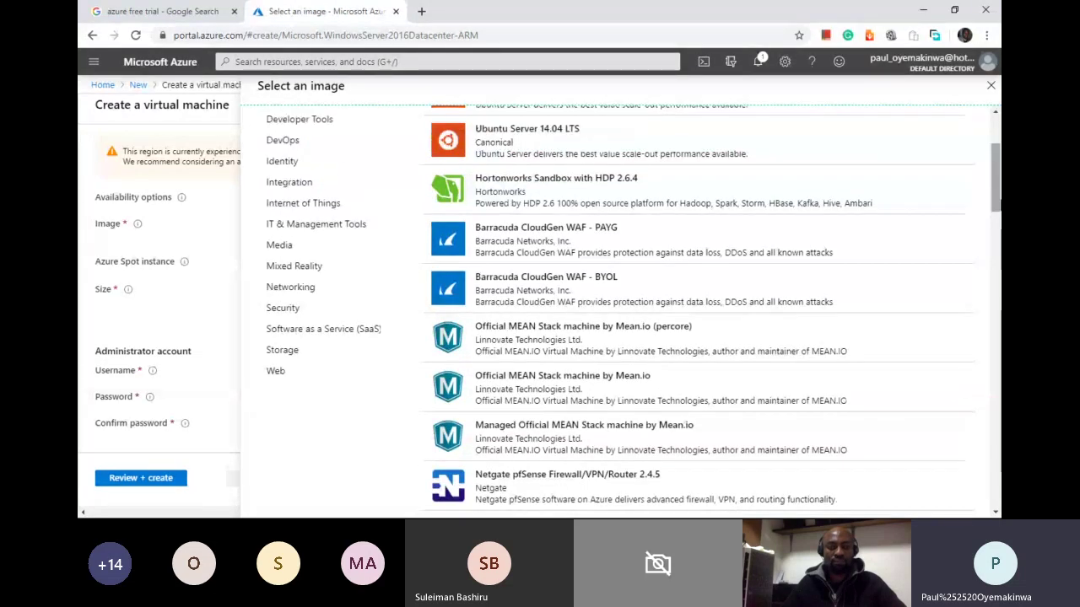
left_click(998, 205)
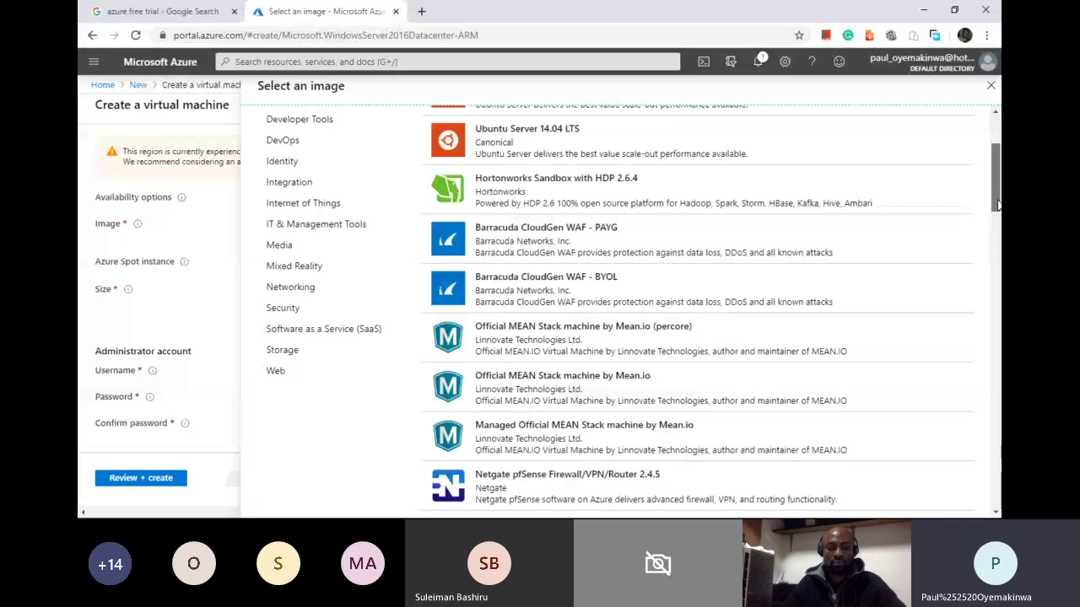
left_click_drag(998, 205, 996, 228)
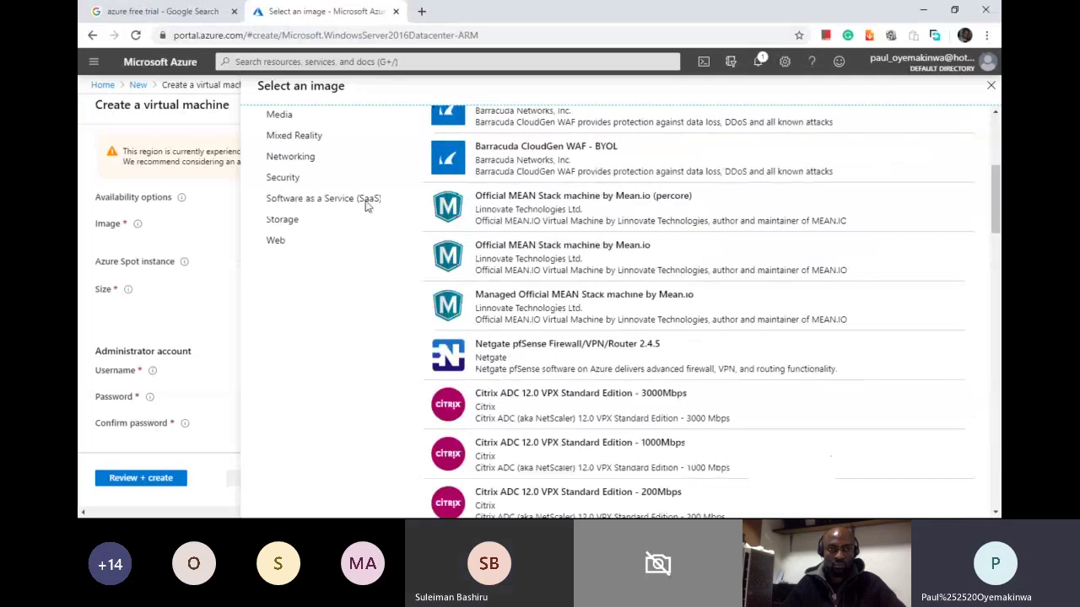
Step: Close the image catalogue, try Azure Spot instance on to see eviction options, then set it back to No
left_click(991, 87)
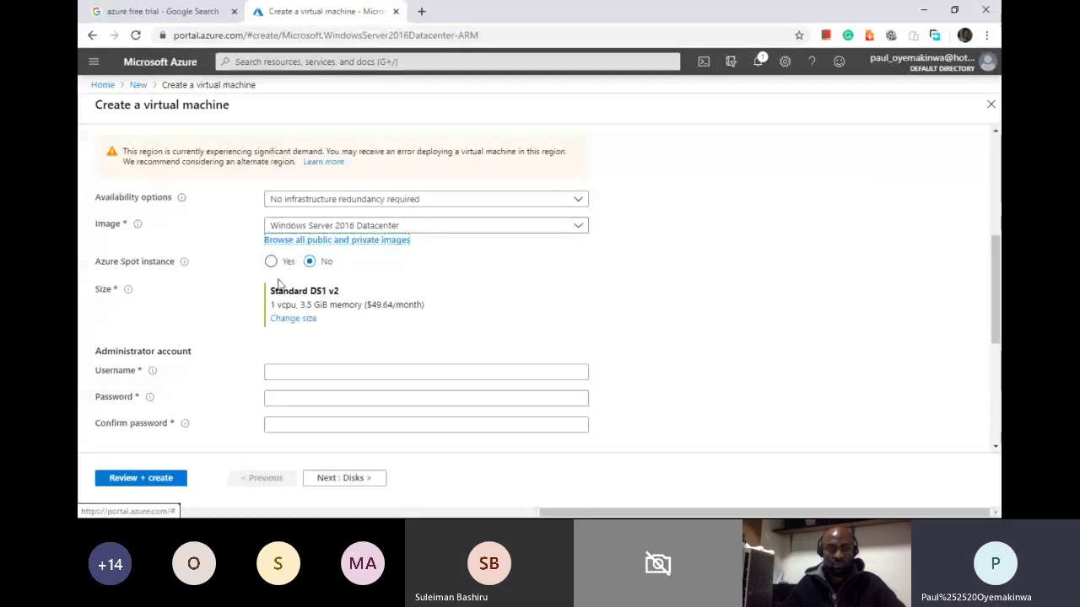
mouse_move(184, 265)
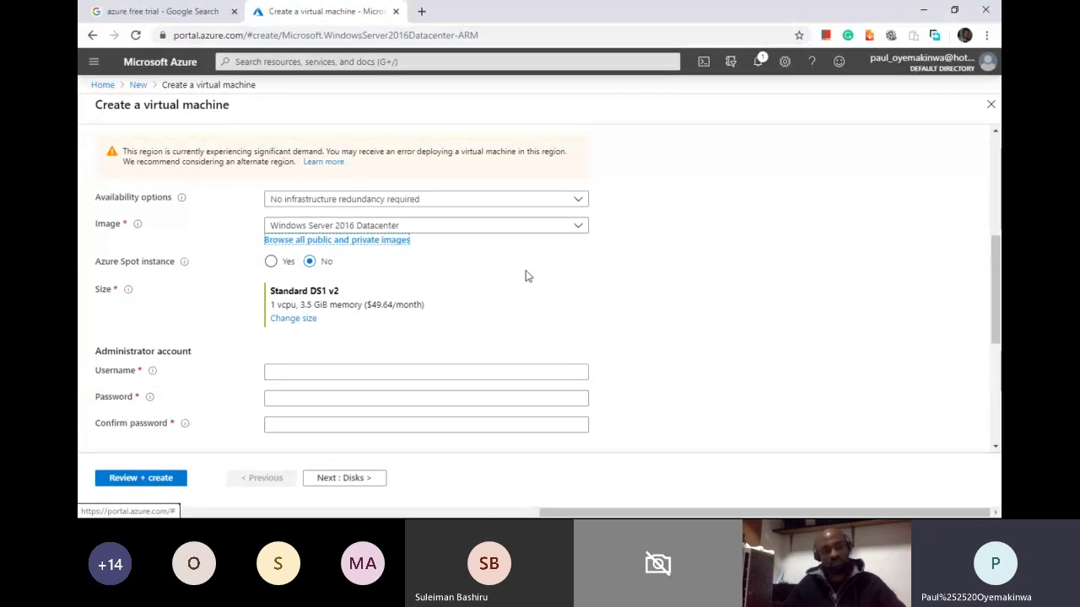
left_click(272, 268)
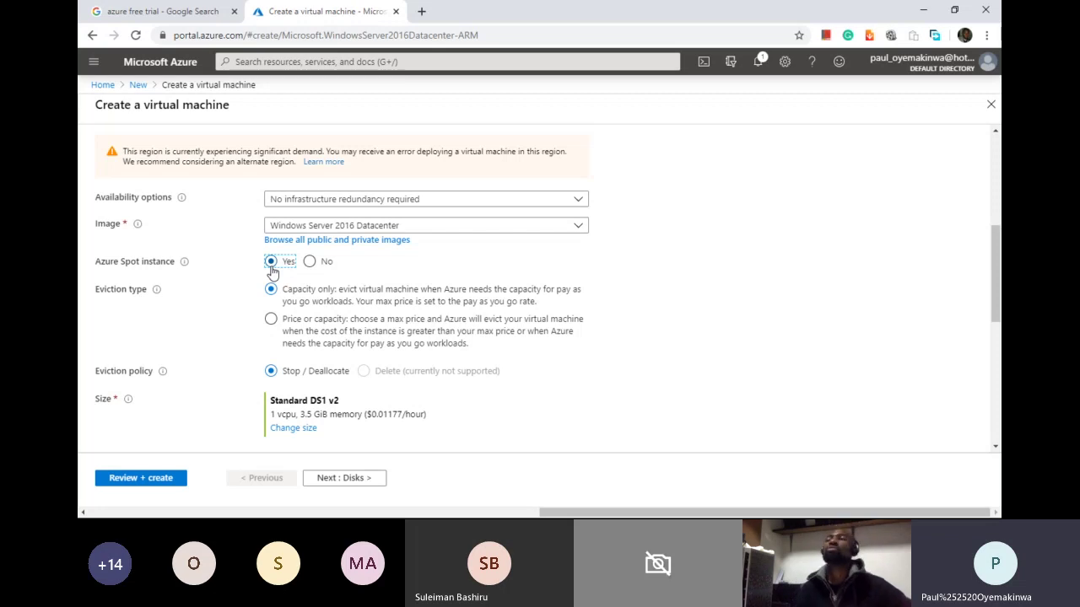
left_click(311, 264)
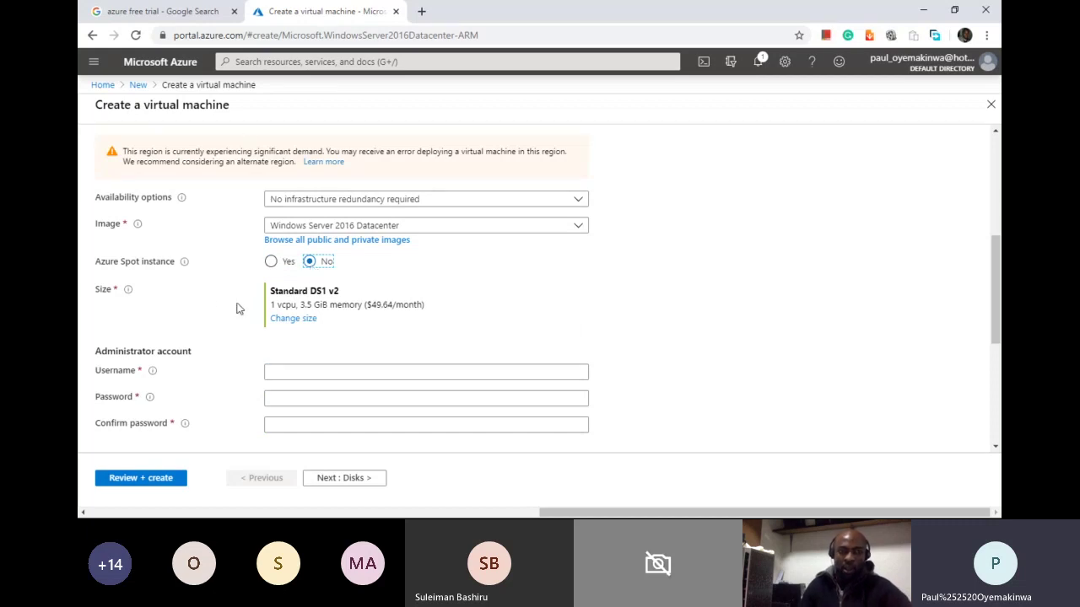
Step: Open the VM size list, inspect the Family filter values, and keep Standard_DS1_v2 (1 vCPU, 3.5 GiB)
left_click(297, 325)
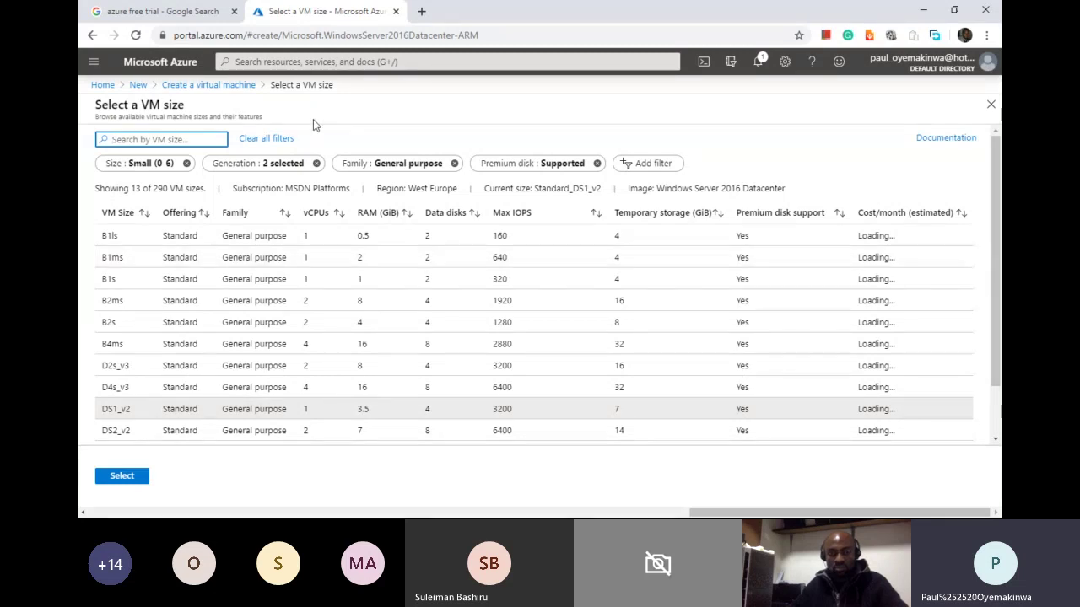
left_click(408, 165)
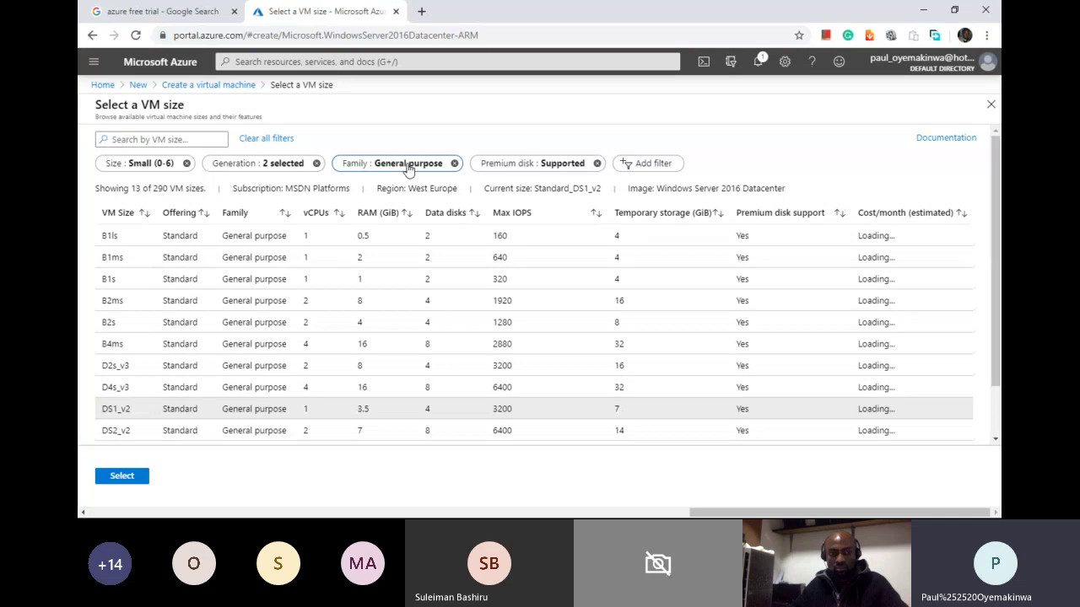
left_click(408, 165)
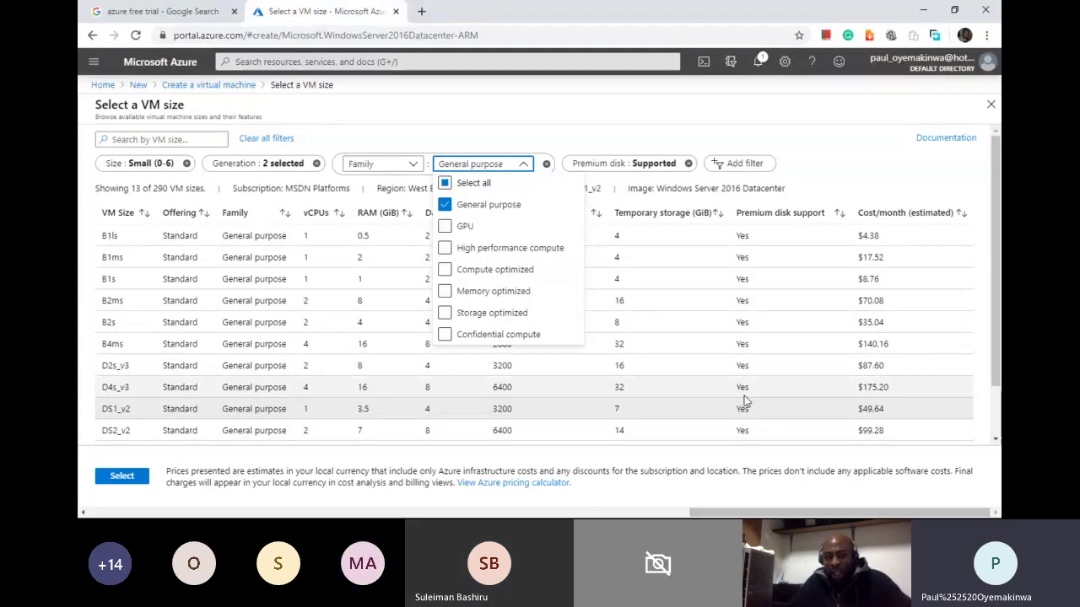
left_click(657, 354)
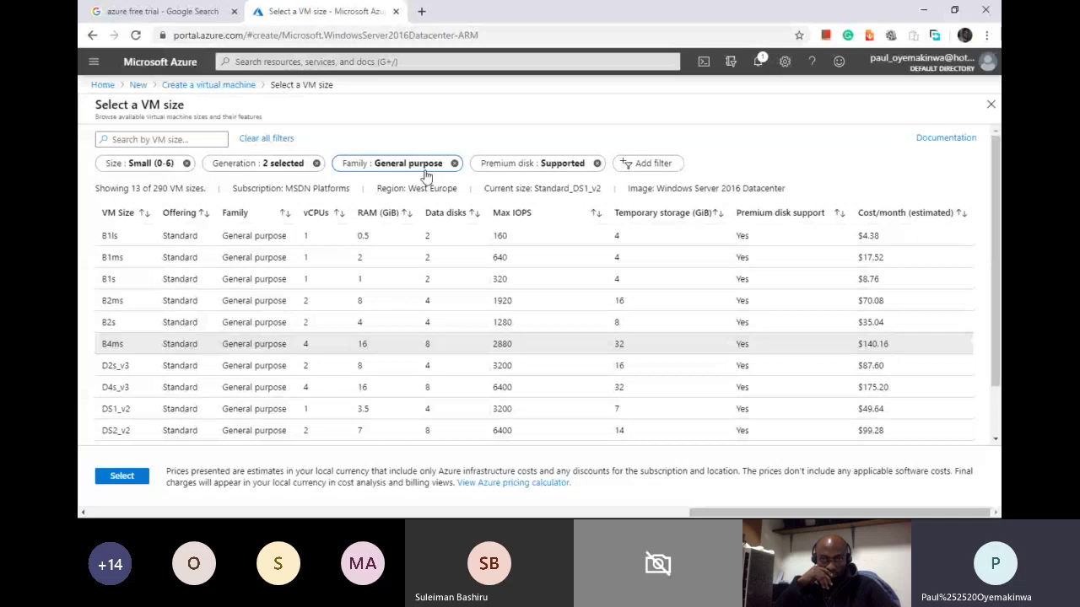
left_click(426, 173)
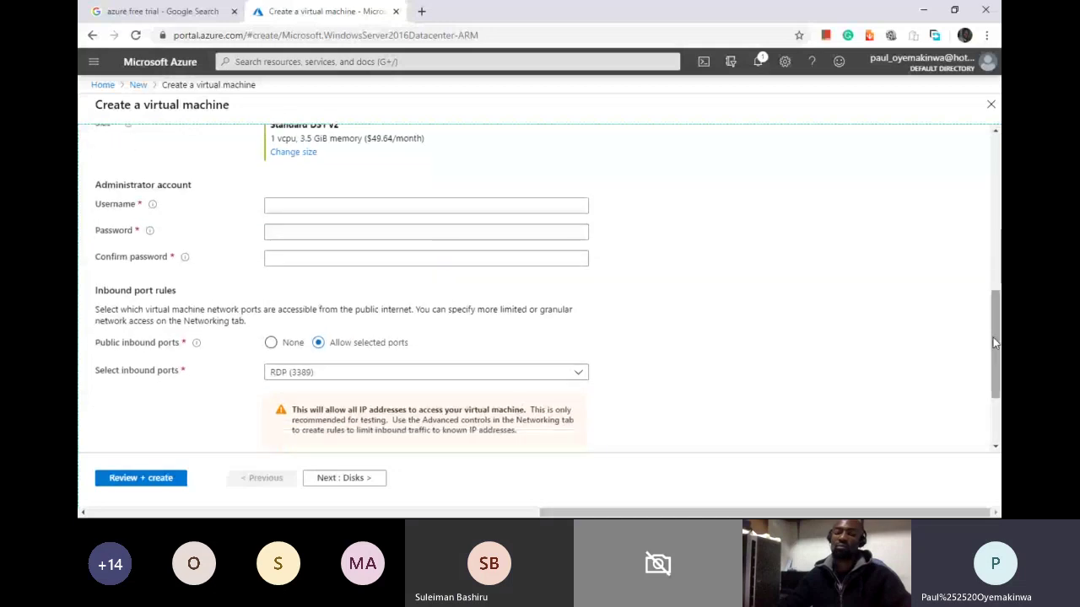
Step: Enter testadmin as the administrator username and replace the too-short password with a longer one
left_click(470, 206)
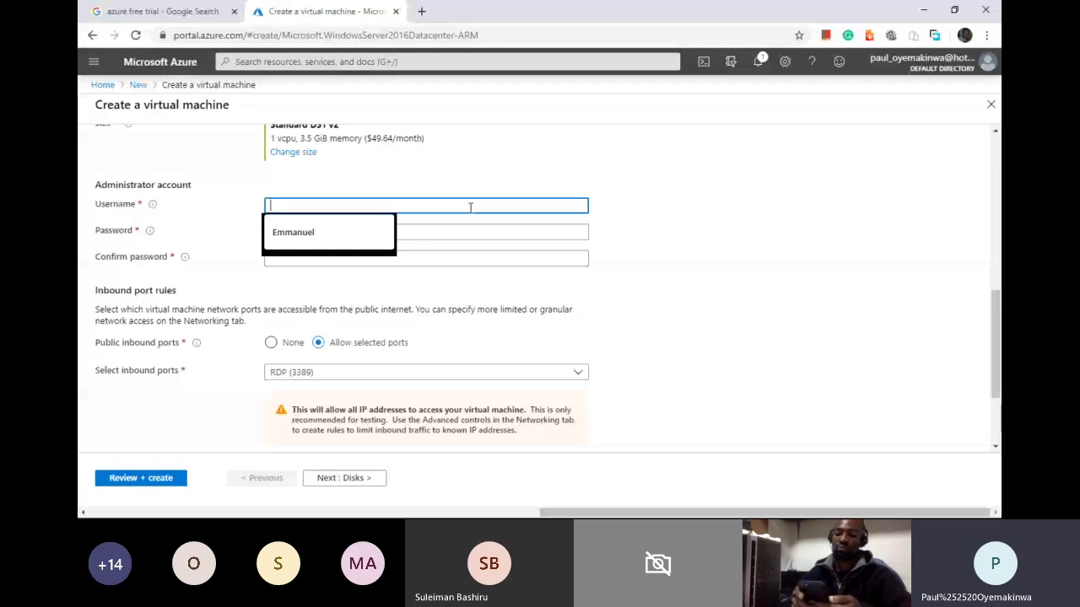
type("test")
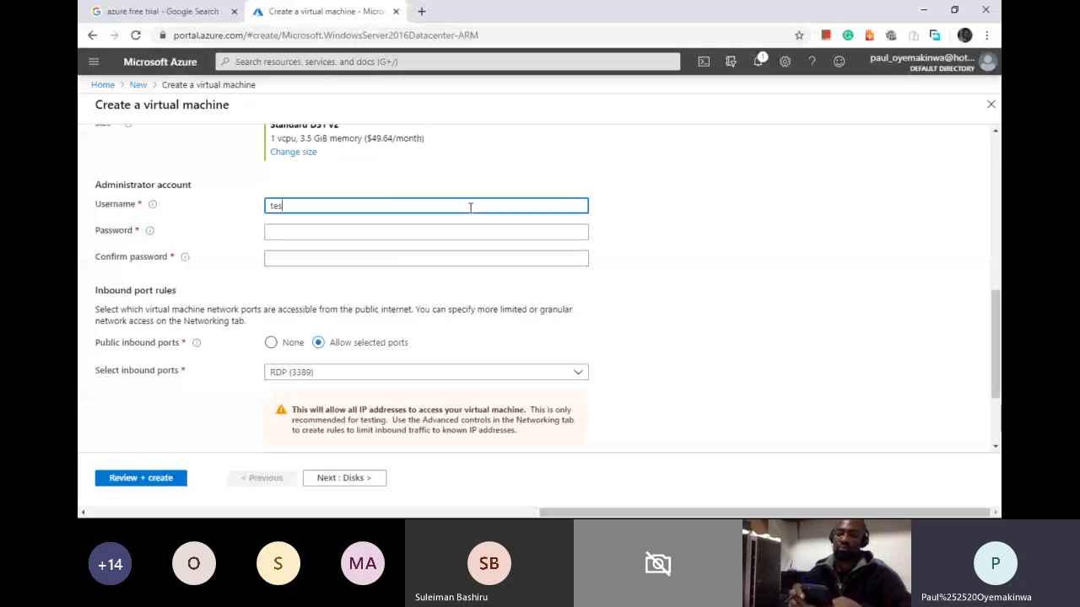
type("admin")
left_click(448, 227)
type("password")
left_click(446, 298)
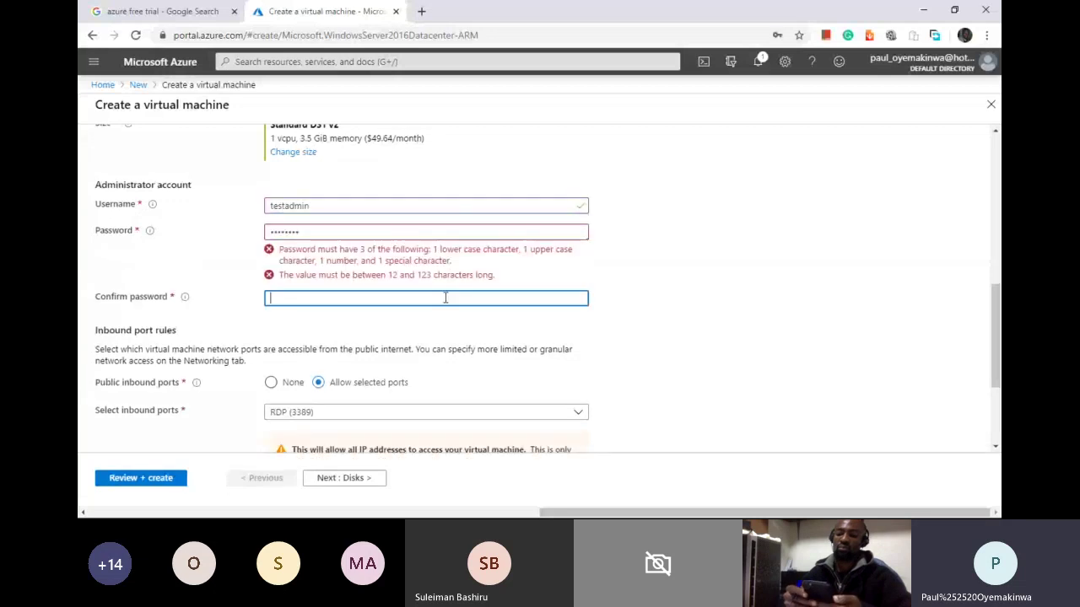
left_click_drag(374, 231, 267, 226)
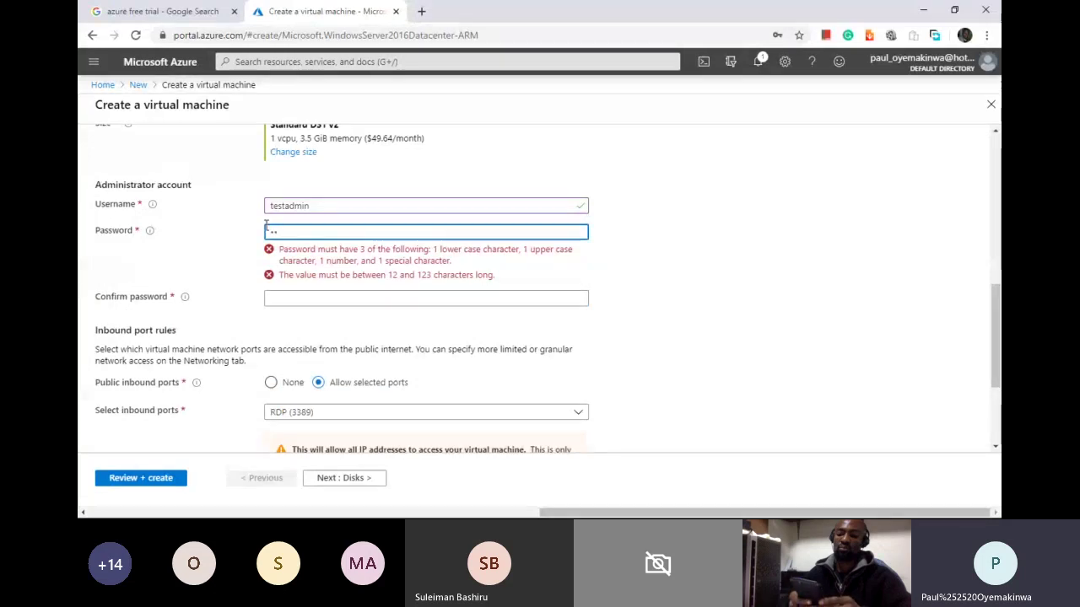
key("BackSpace")
type("***")
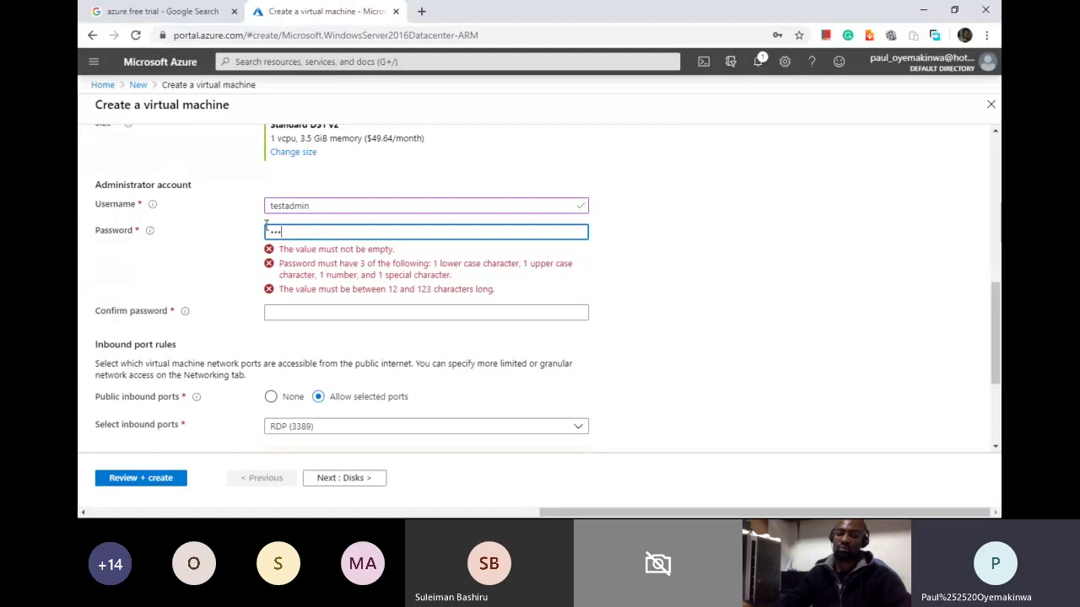
type("***")
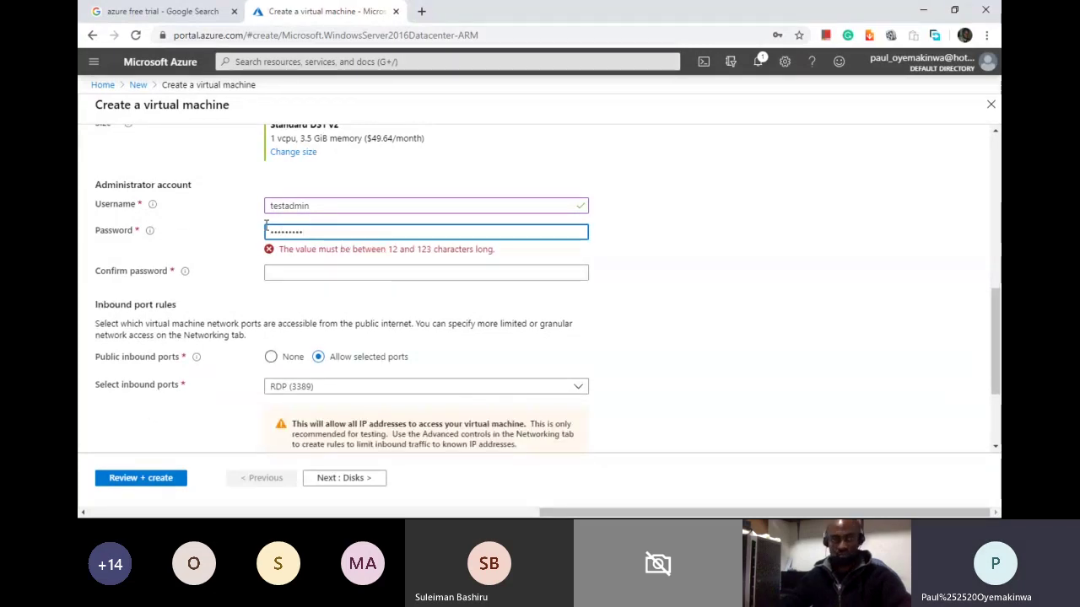
Step: Fill in the password confirmation field, correcting mistyped characters
left_click(293, 271)
type("**")
key("BackSpace")
key("BackSpace")
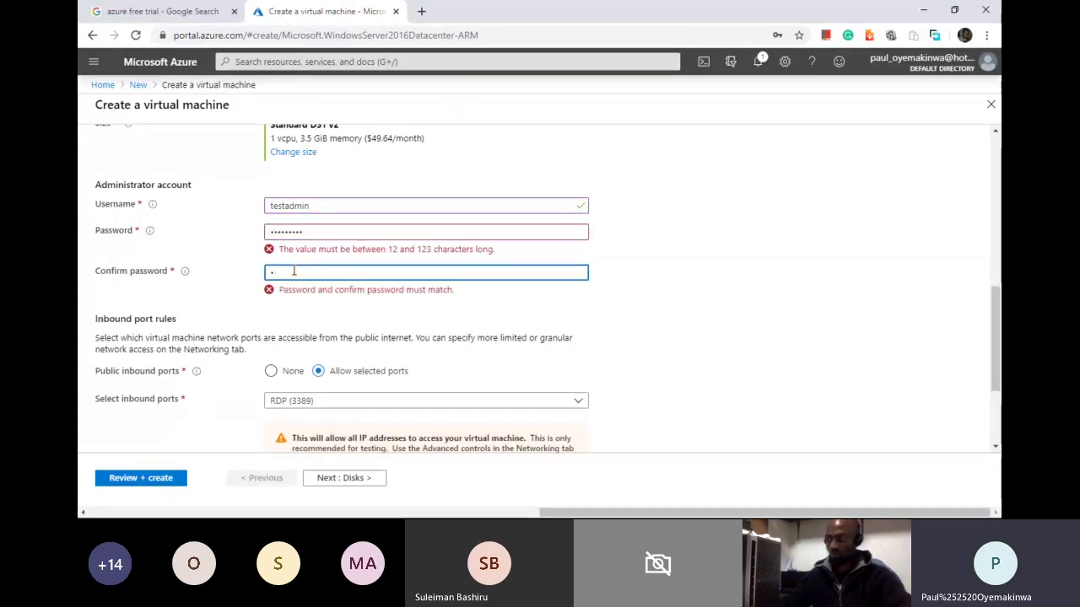
type("*********")
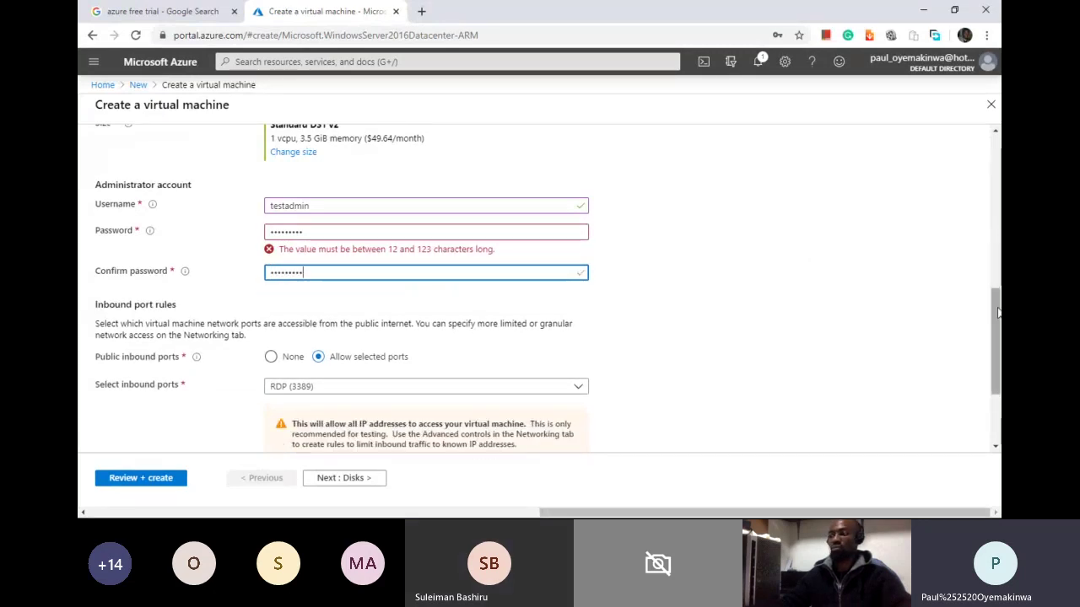
Step: Check the allowed inbound ports list, leaving the selection unchanged
left_click_drag(998, 313, 999, 344)
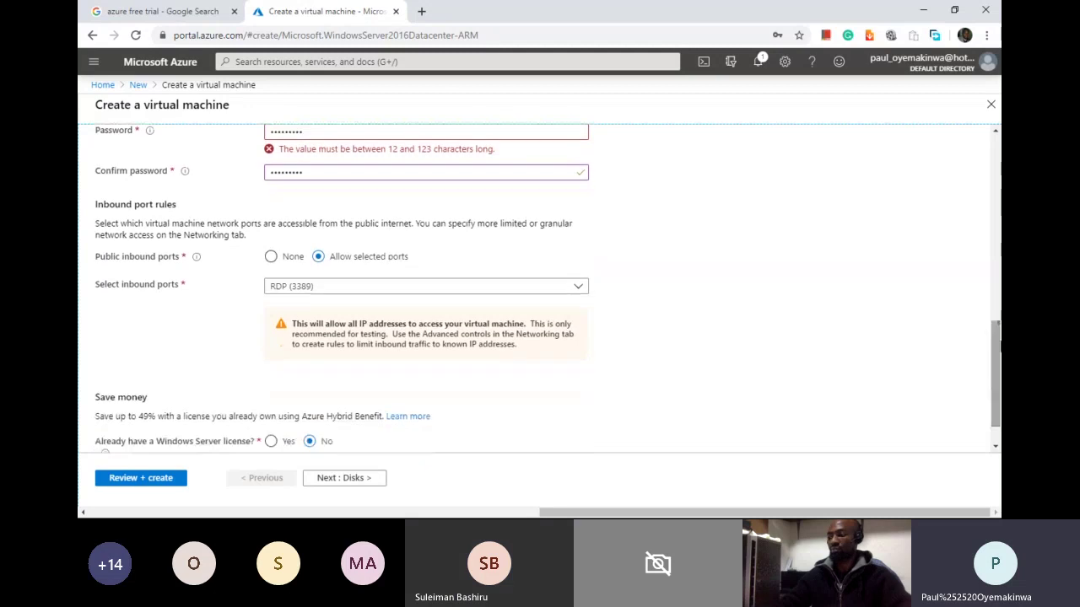
left_click(577, 286)
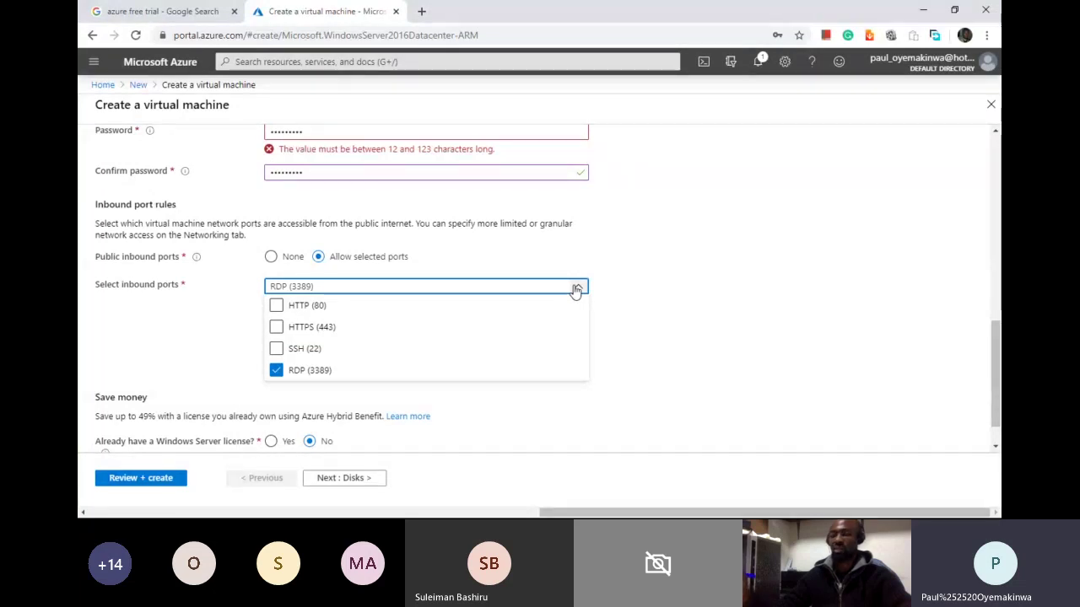
left_click(720, 229)
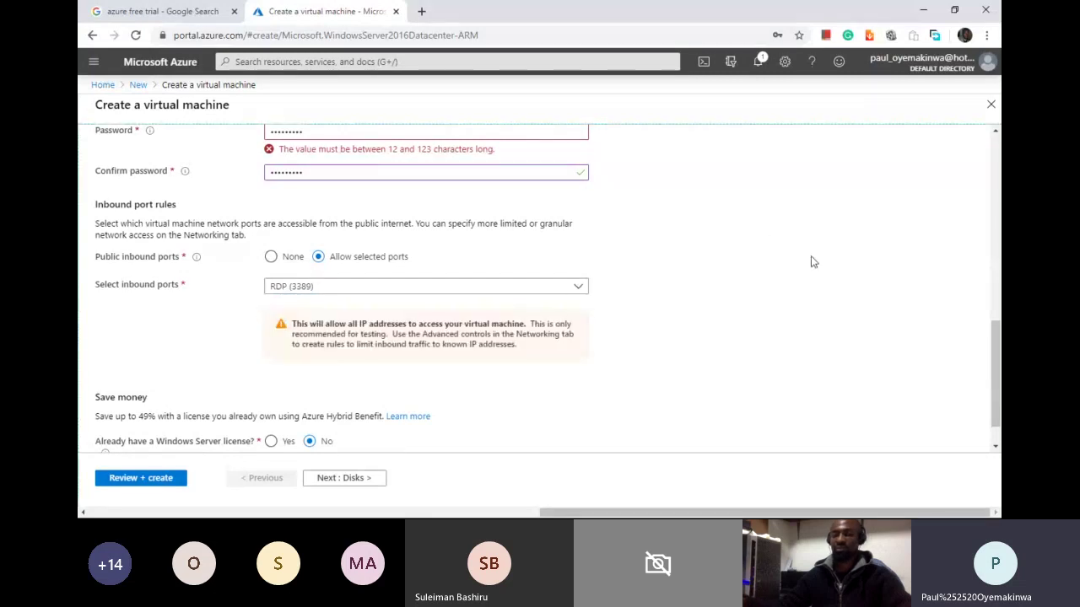
Step: Re-enter the password and its confirmation so both match and pass validation
scroll(1000, 403, "up", 1)
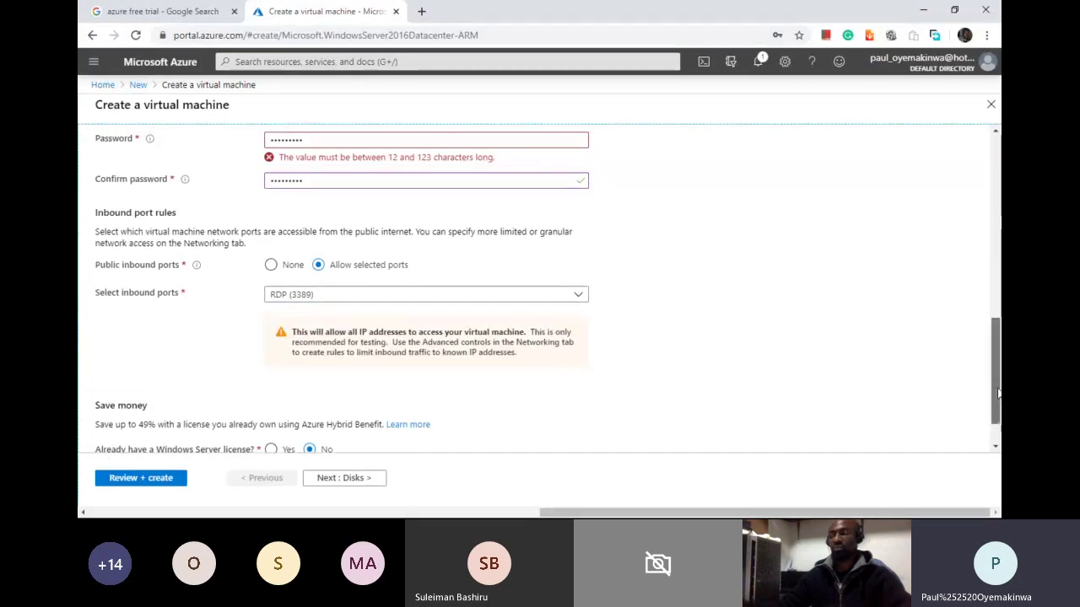
double_click(267, 203)
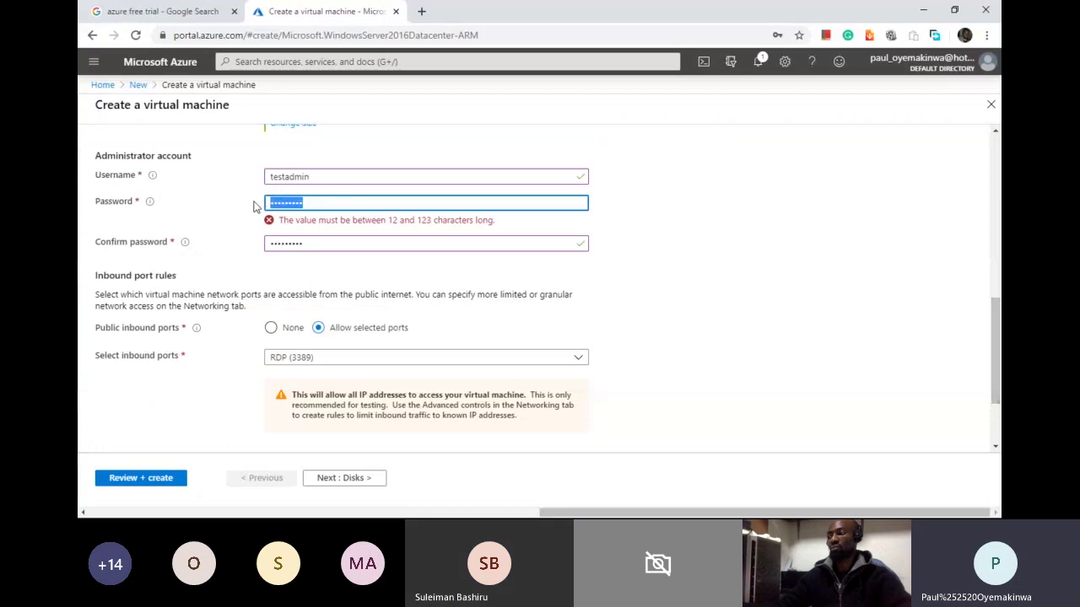
left_click(308, 244)
left_click_drag(308, 244, 268, 243)
key("BackSpace")
type("••••")
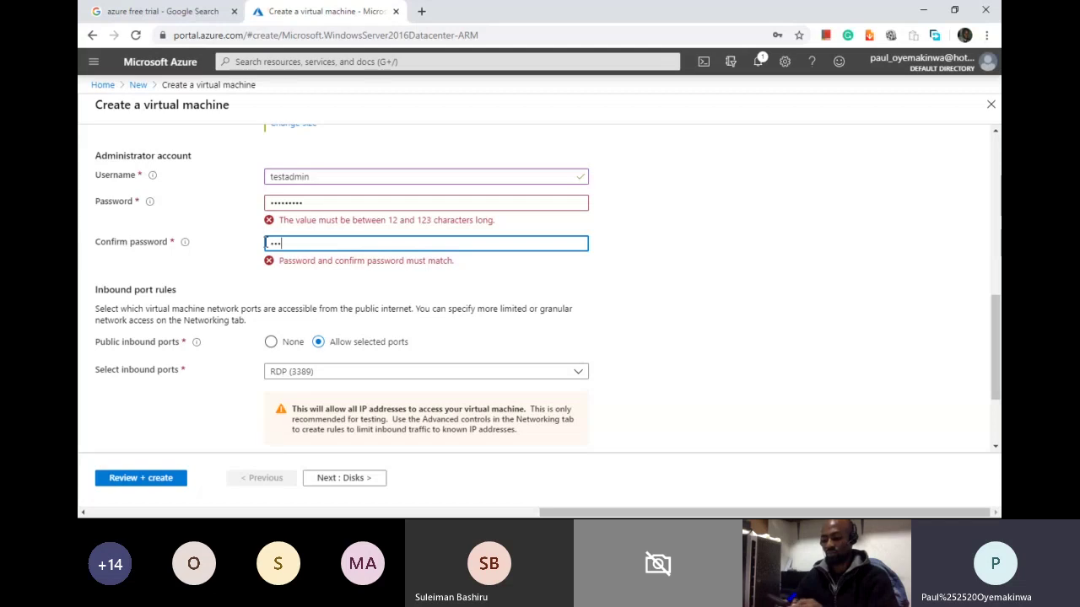
type("•••••")
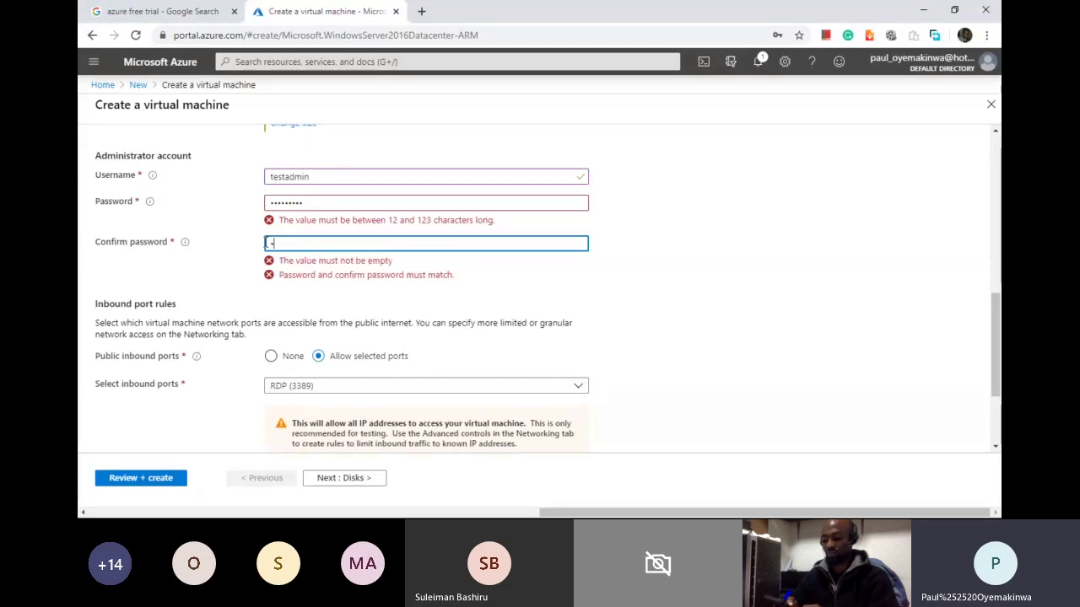
type("••")
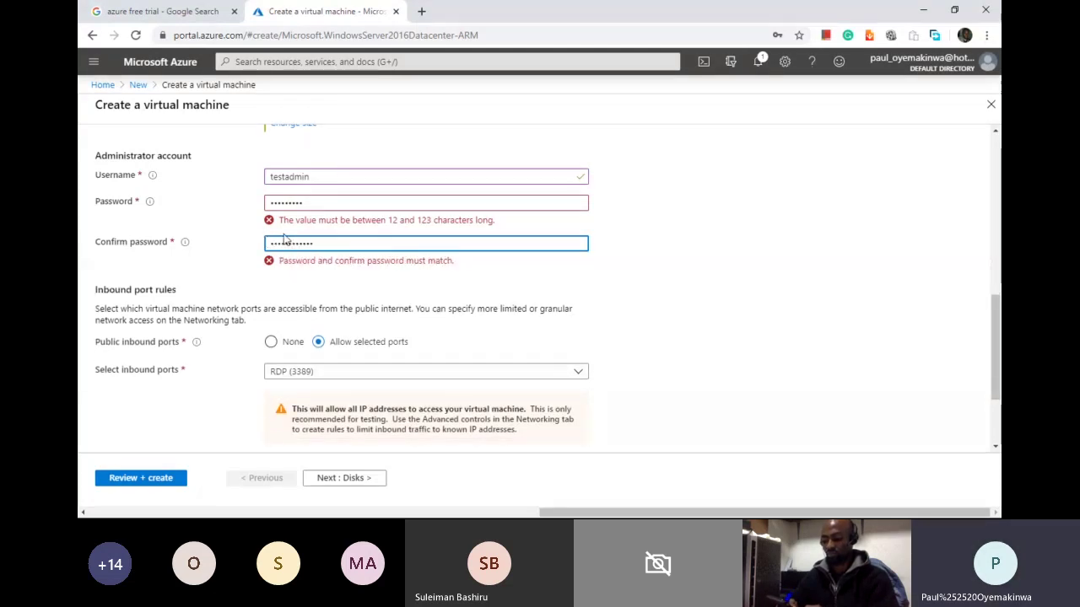
left_click(312, 203)
key("ctrl+a")
type("•")
key("BackSpace")
type("••••••••••••")
left_click(692, 265)
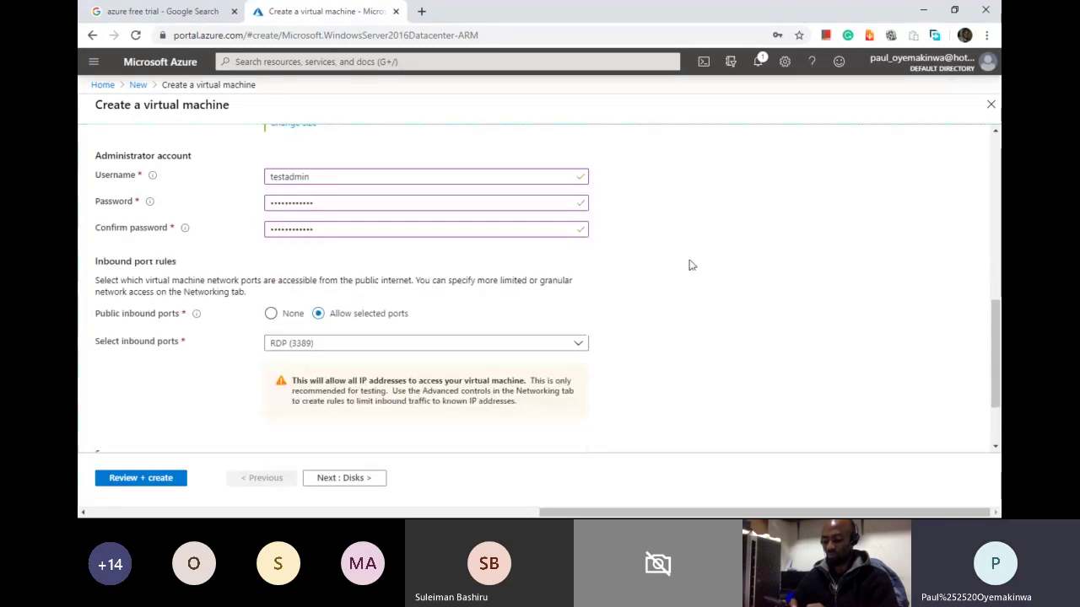
scroll(994, 335, "down", 2)
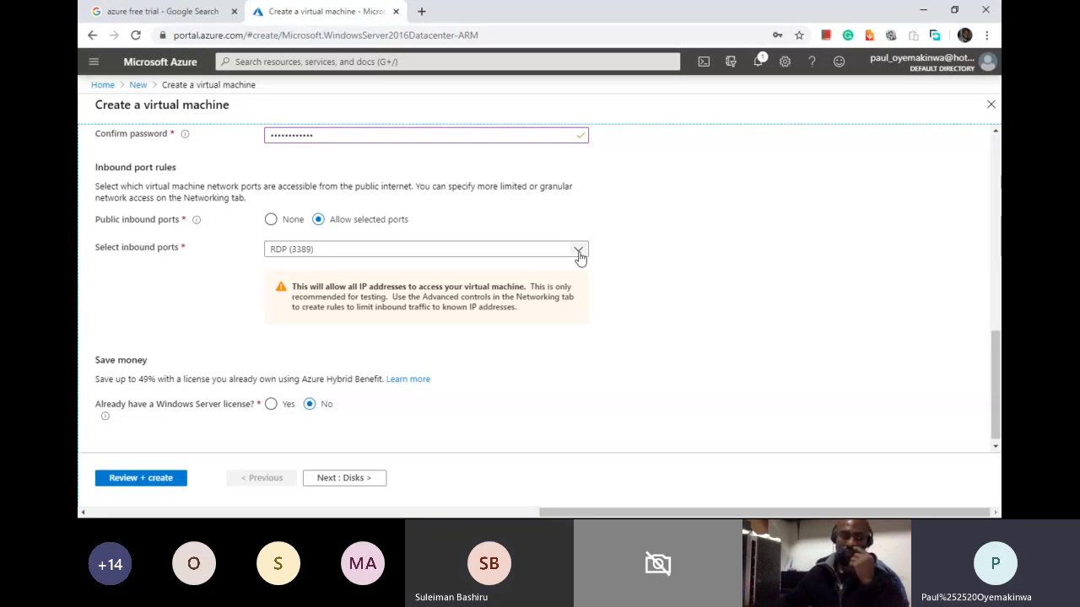
left_click(580, 256)
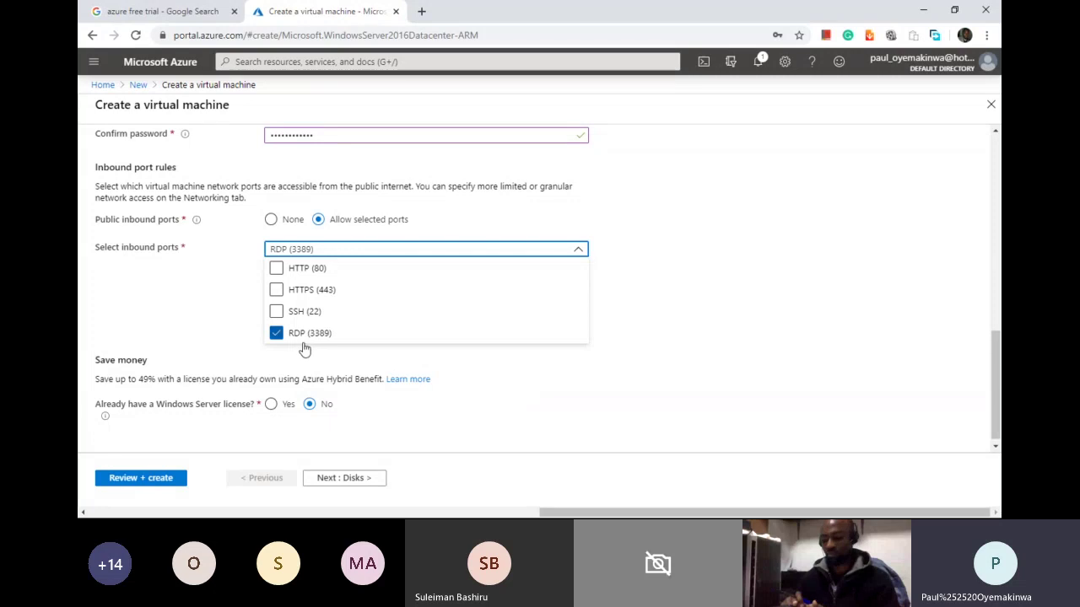
left_click(787, 344)
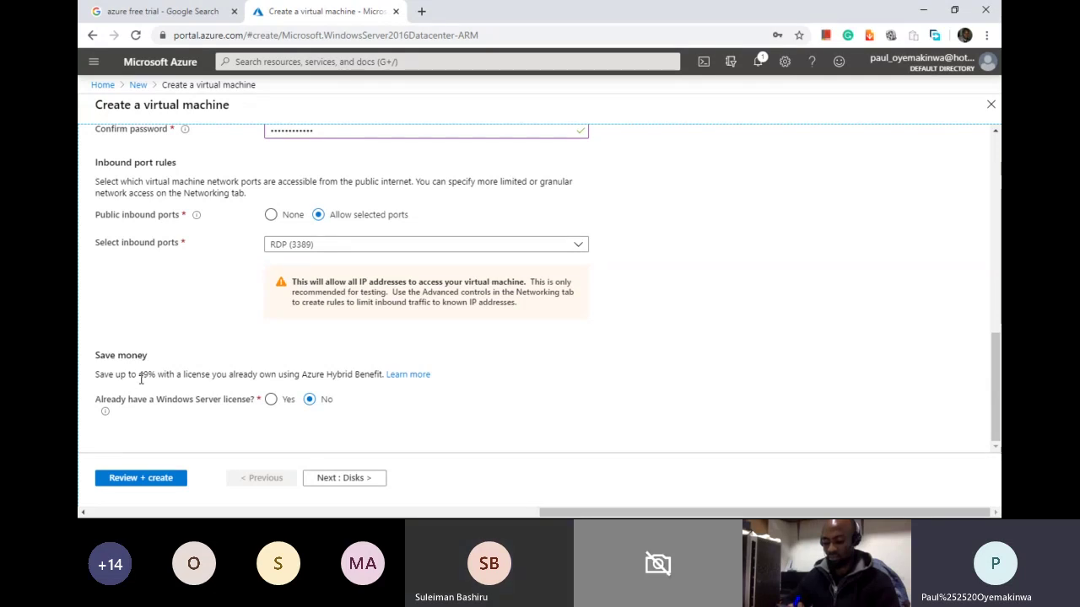
left_click_drag(141, 377, 151, 376)
left_click_drag(996, 413, 999, 358)
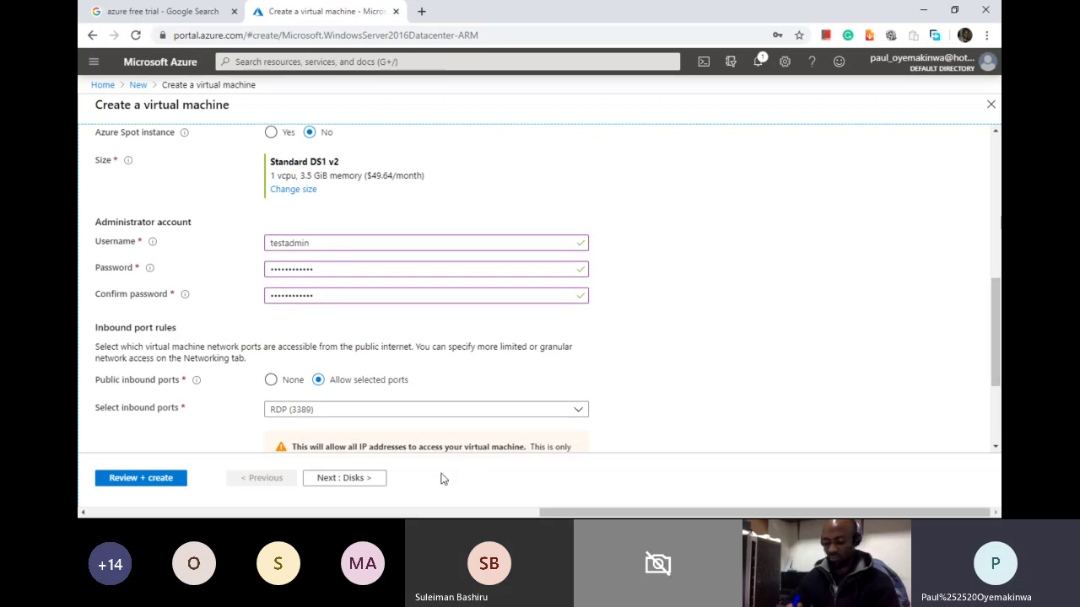
Step: On the Disks tab, dismiss the browser's password-save prompt and choose Premium SSD as OS disk type
left_click(372, 483)
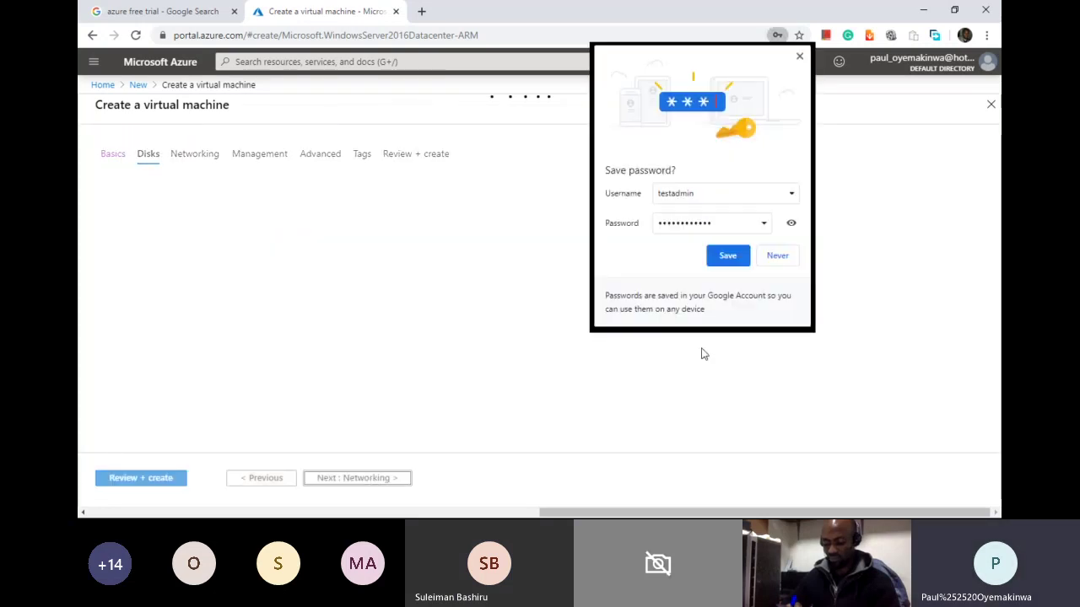
left_click(777, 257)
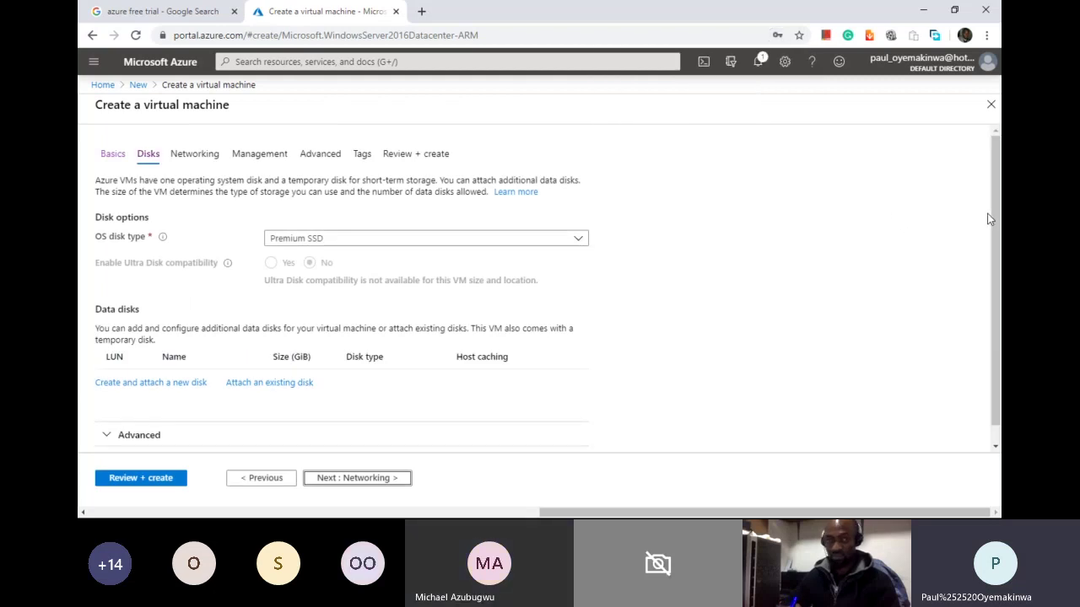
left_click(575, 242)
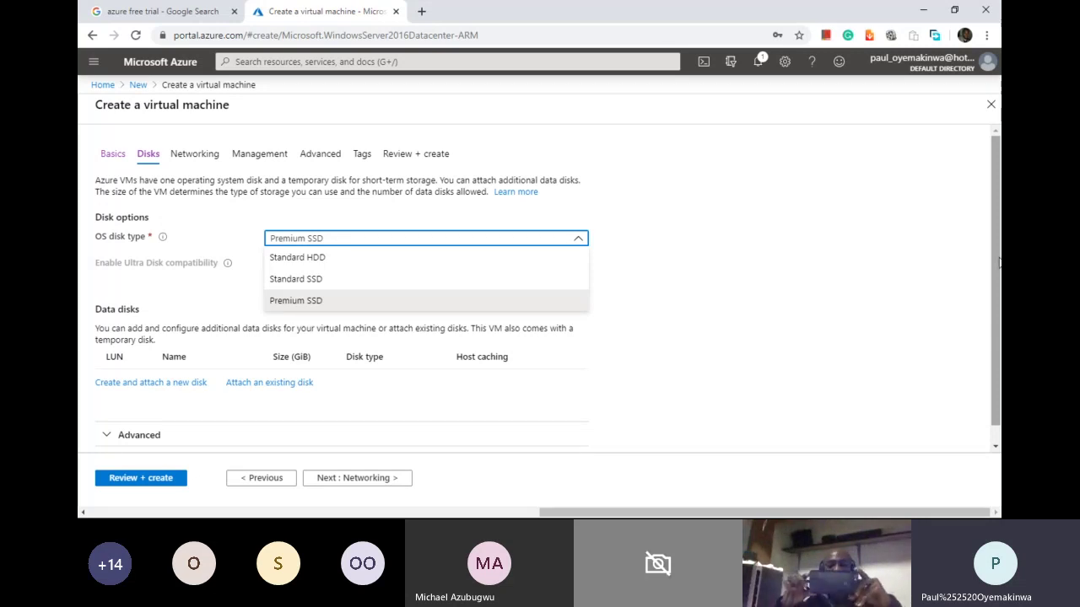
scroll(999, 263, "down", 2)
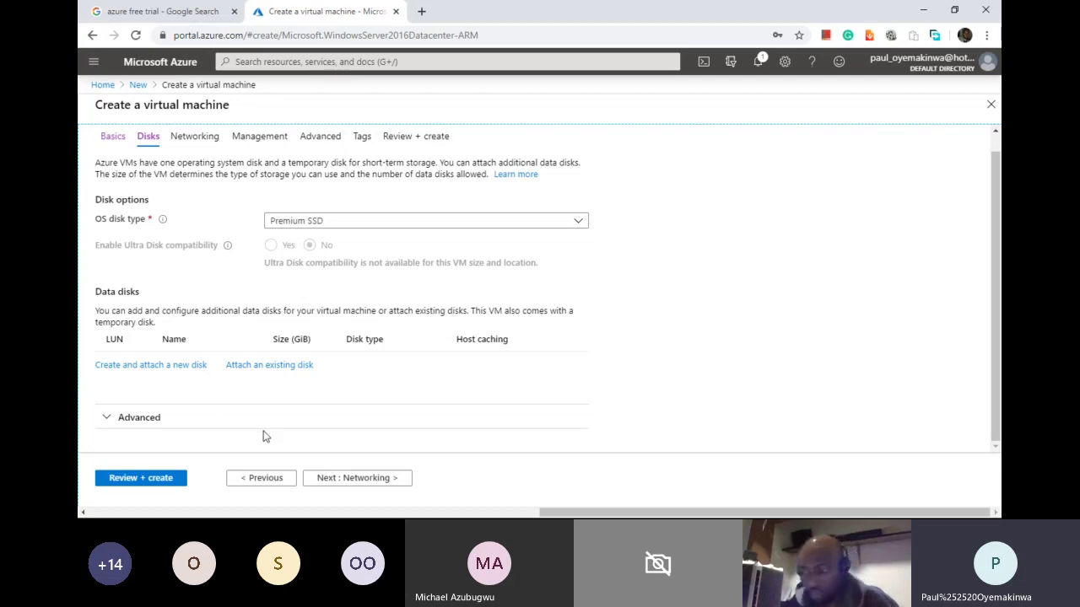
Step: Expand the advanced disk options, keep managed disks on, and continue to Networking
left_click(110, 423)
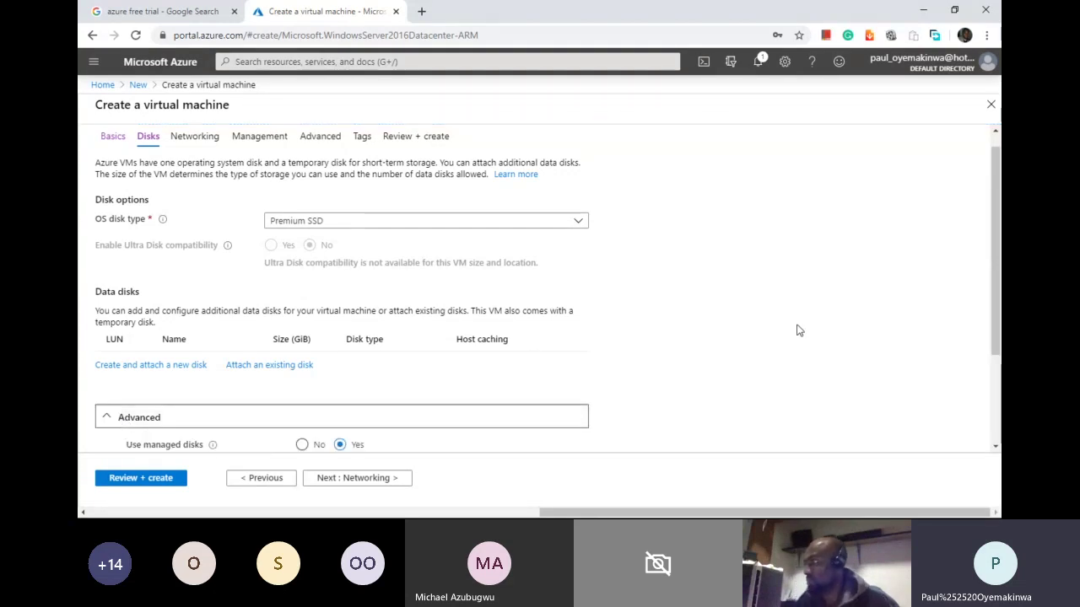
left_click_drag(994, 292, 1000, 380)
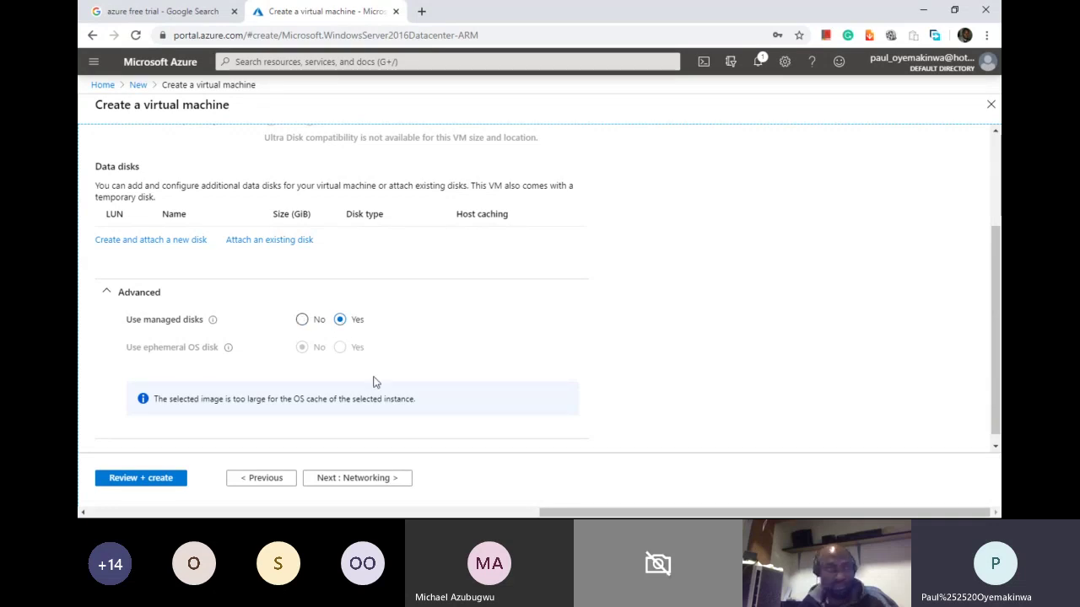
left_click(386, 476)
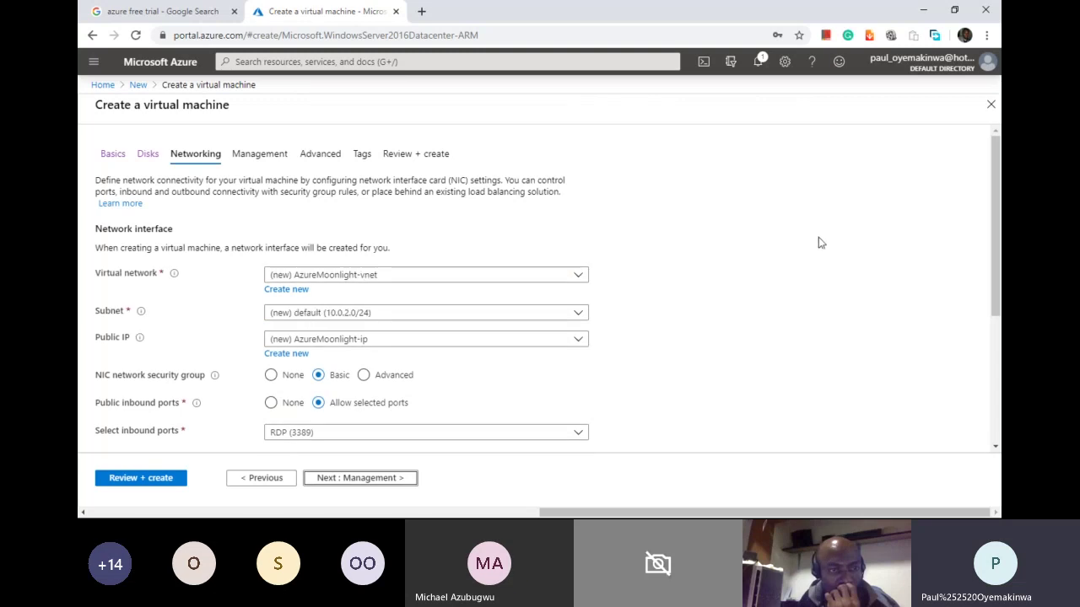
left_click(580, 278)
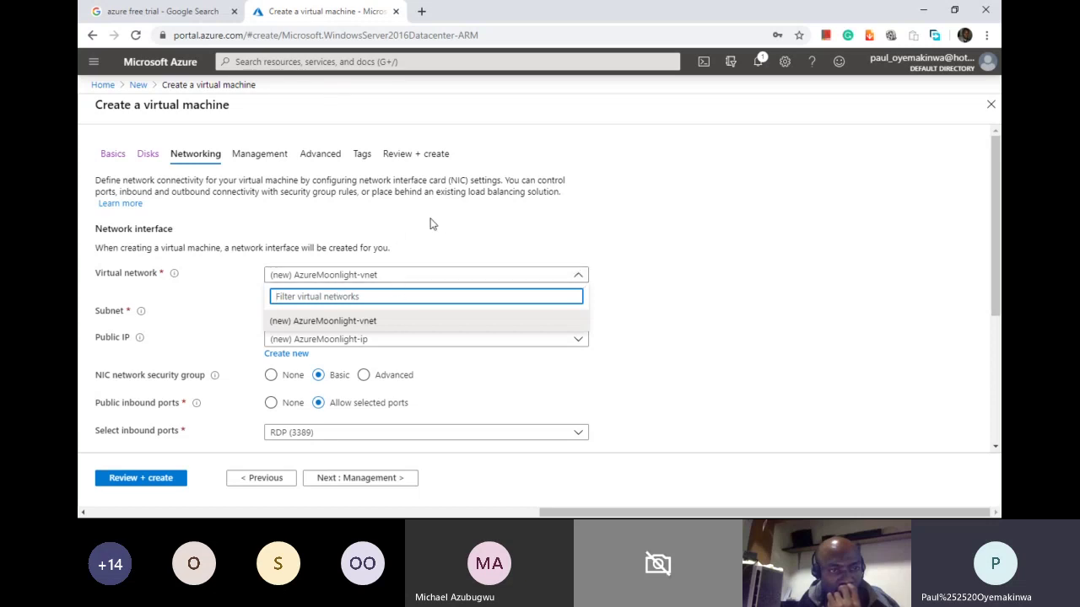
left_click(995, 261)
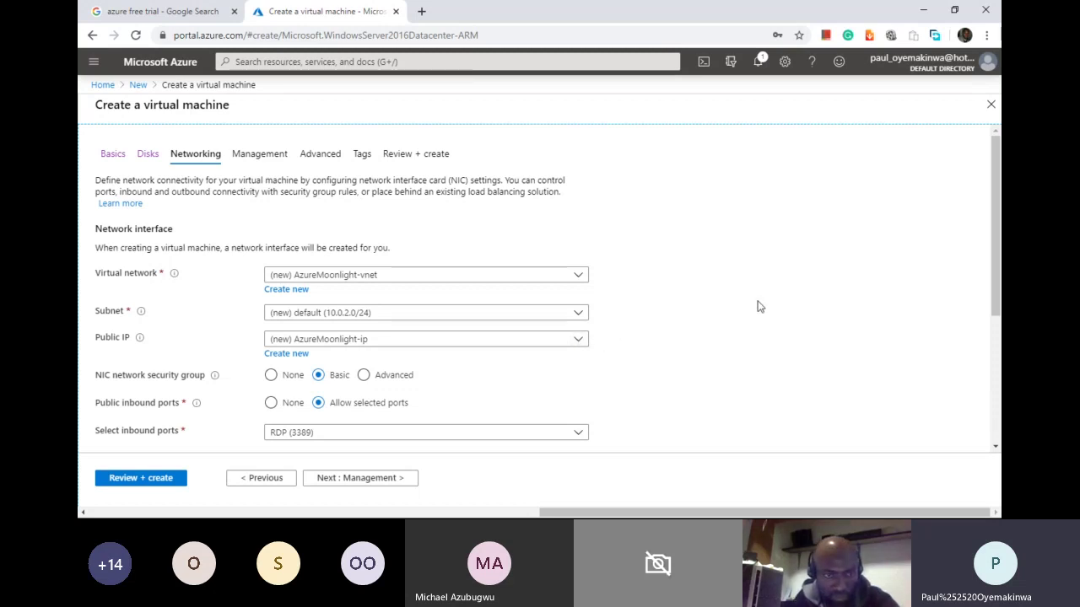
left_click(577, 341)
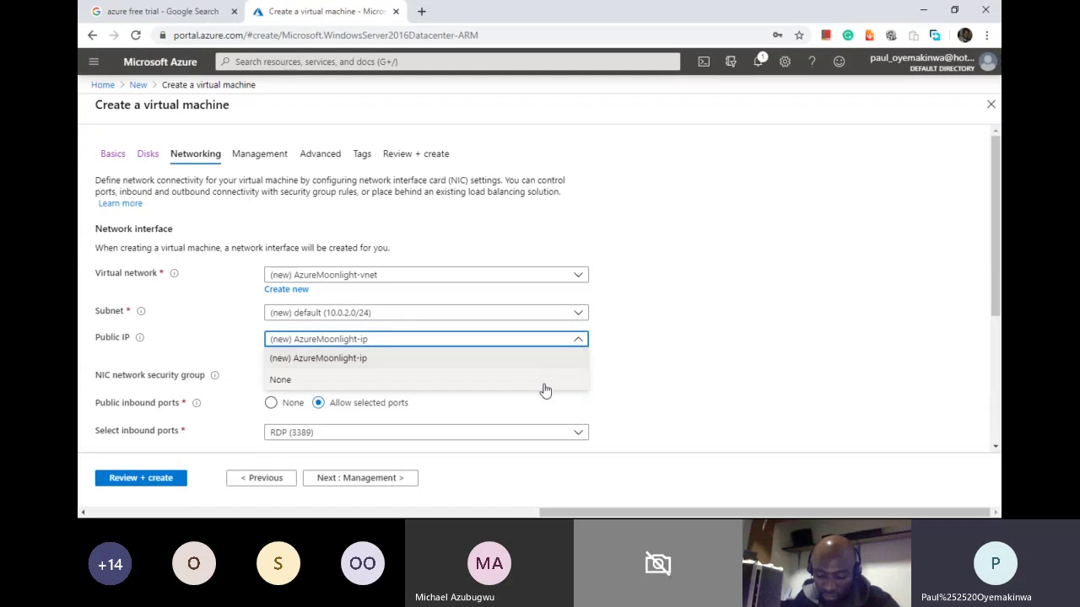
left_click(626, 369)
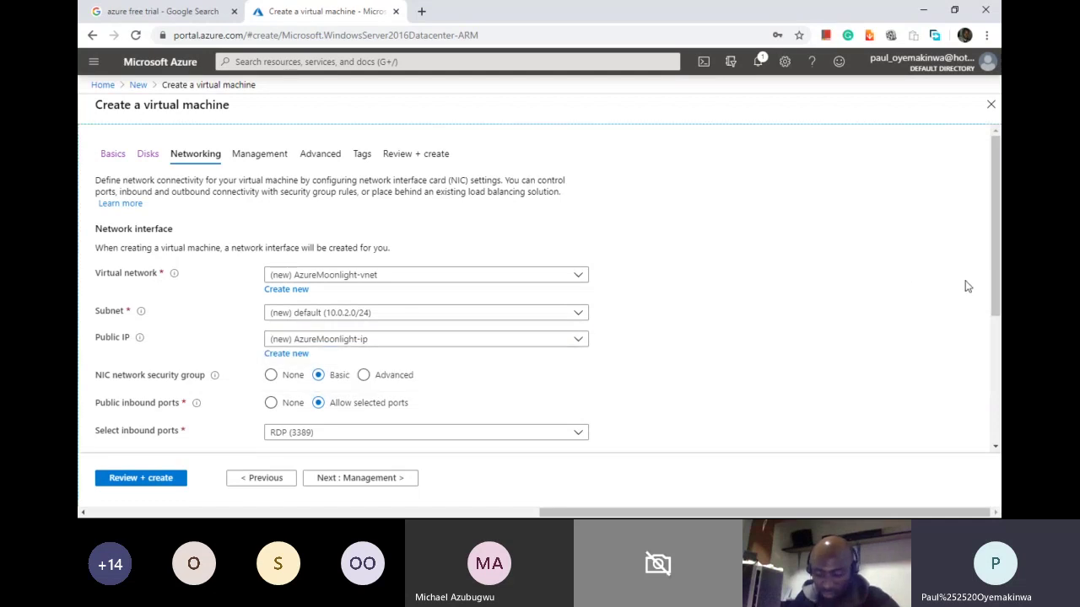
left_click_drag(992, 285, 993, 360)
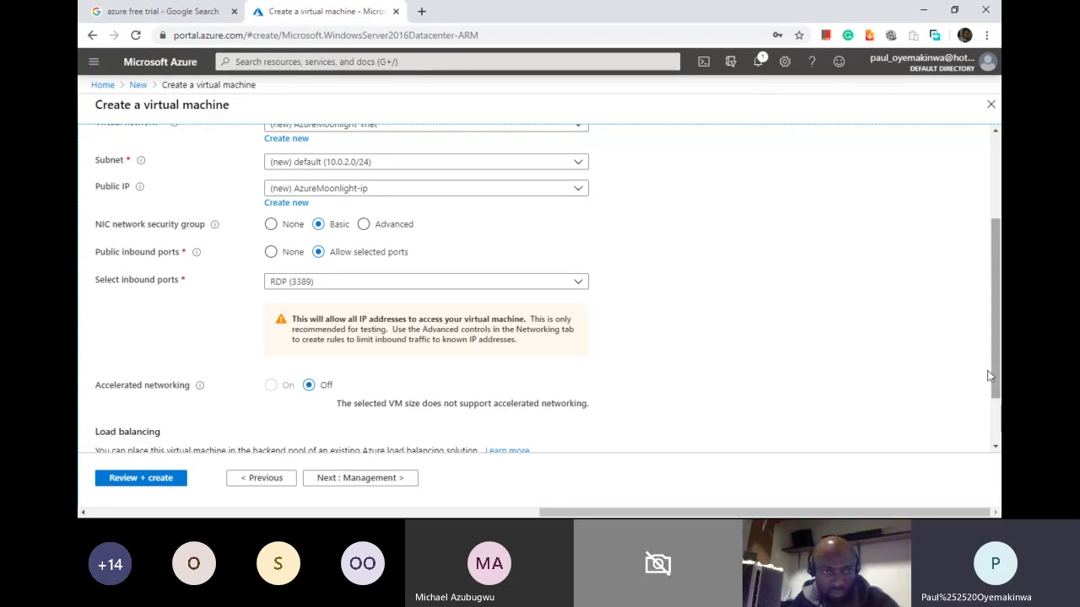
Step: Advance to the Management tab and scroll to auto-shutdown, set at 7:00:00 PM UTC
left_click(396, 479)
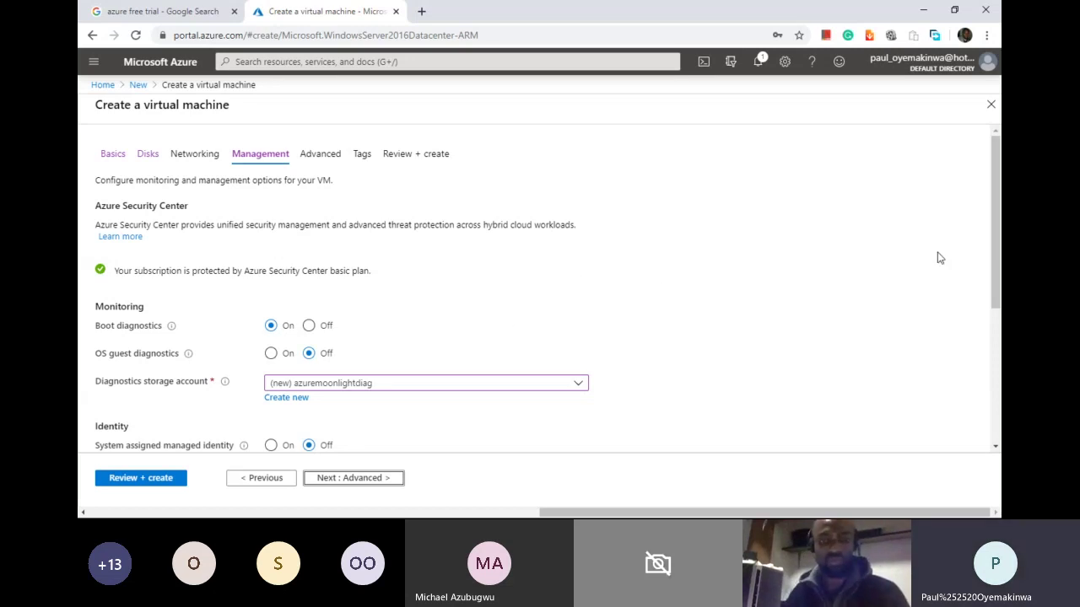
scroll(996, 278, "down", 1)
scroll(996, 283, "up", 1)
scroll(996, 282, "down", 1)
scroll(992, 283, "up", 1)
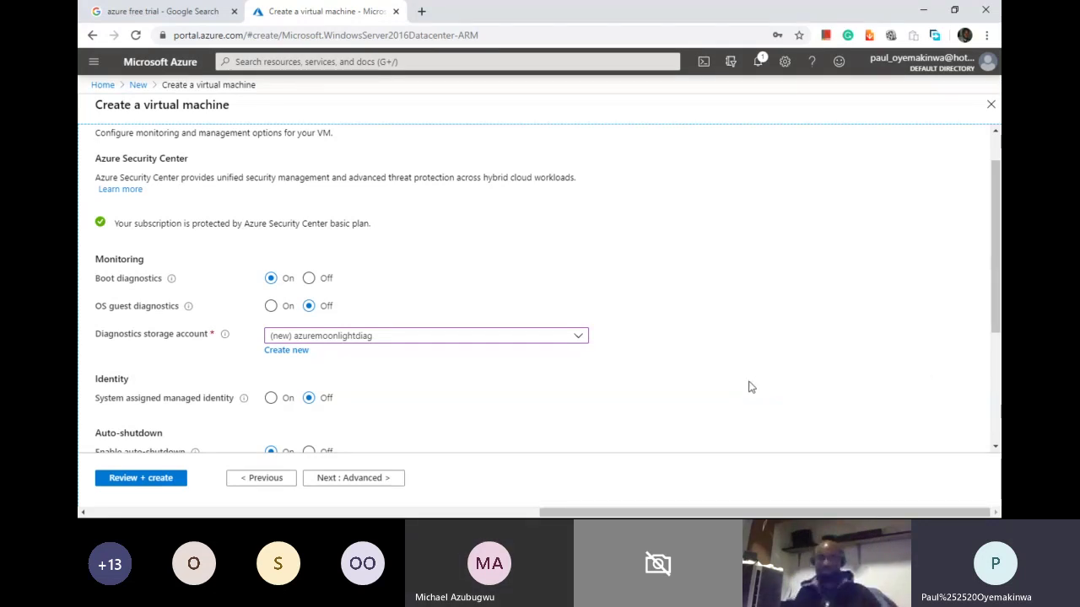
left_click_drag(1000, 307, 1000, 348)
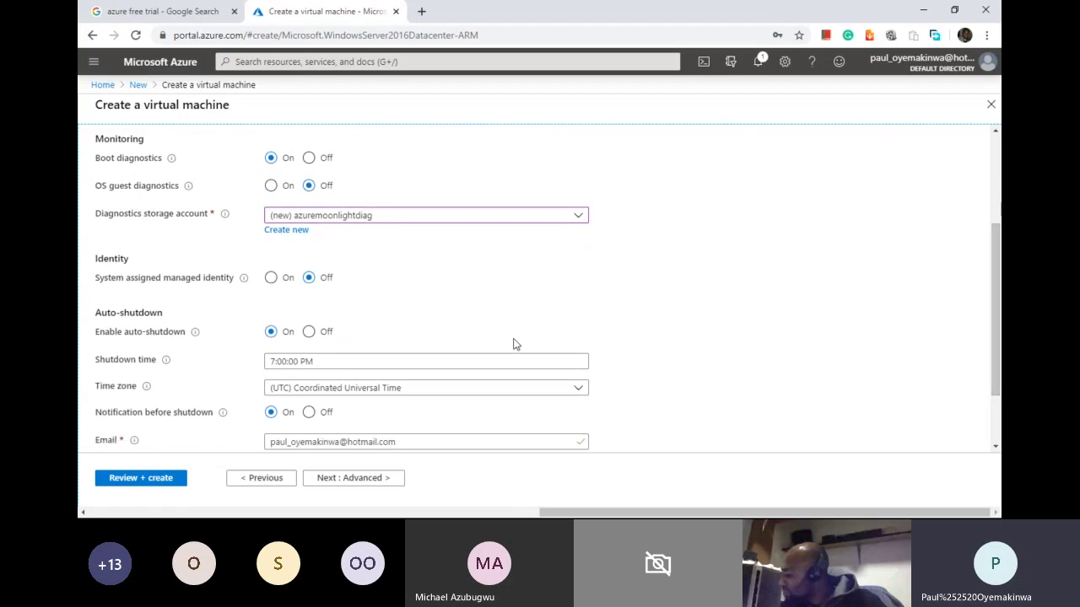
left_click(376, 360)
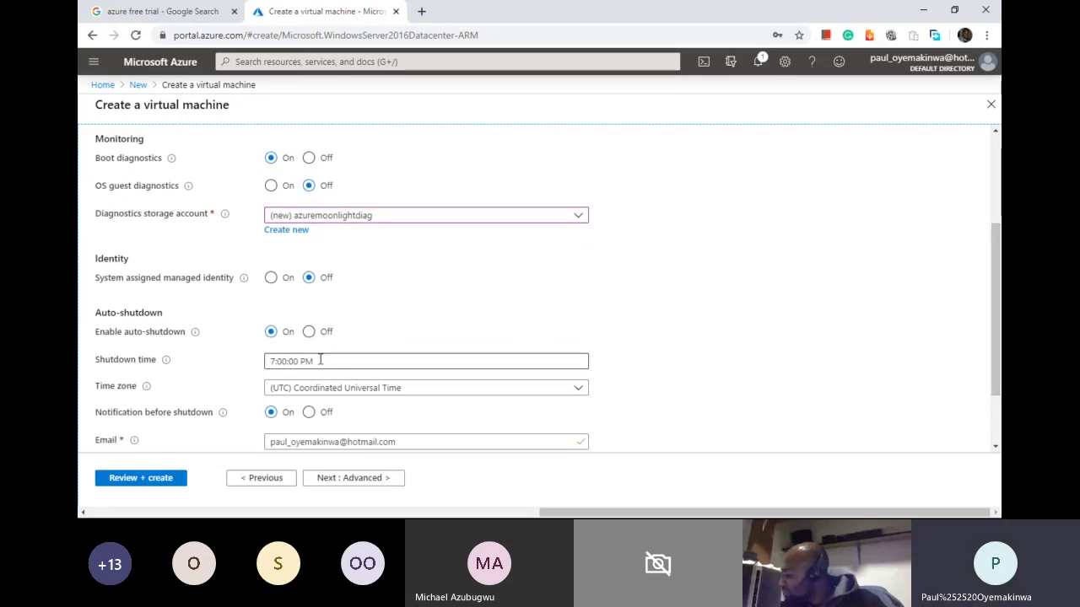
left_click_drag(320, 360, 267, 358)
left_click(351, 368)
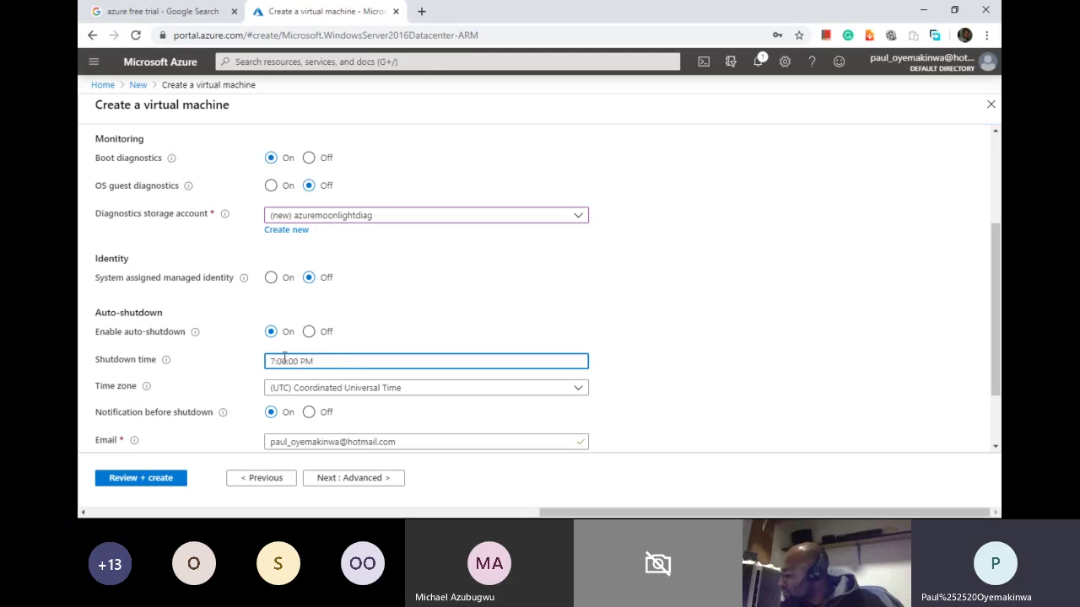
left_click_drag(317, 361, 268, 361)
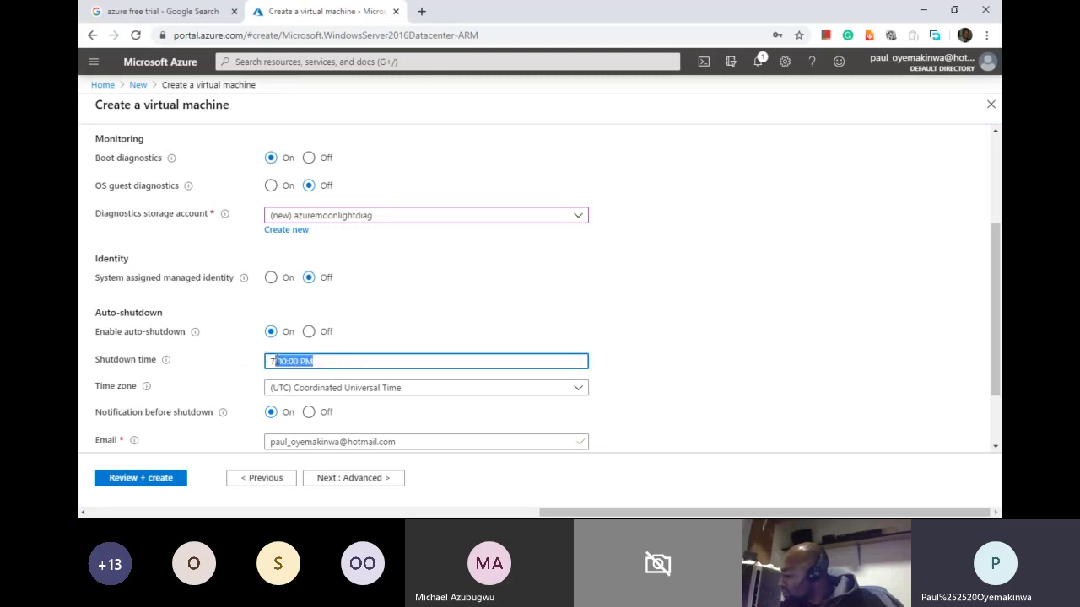
left_click(784, 366)
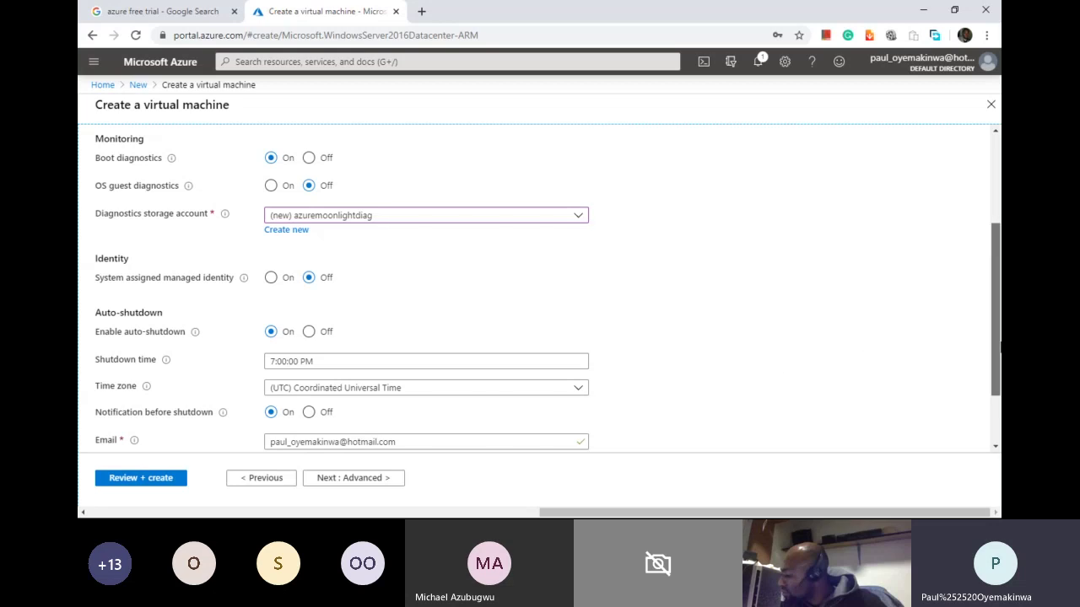
scroll(995, 320, "down", 1)
left_click_drag(414, 377, 250, 369)
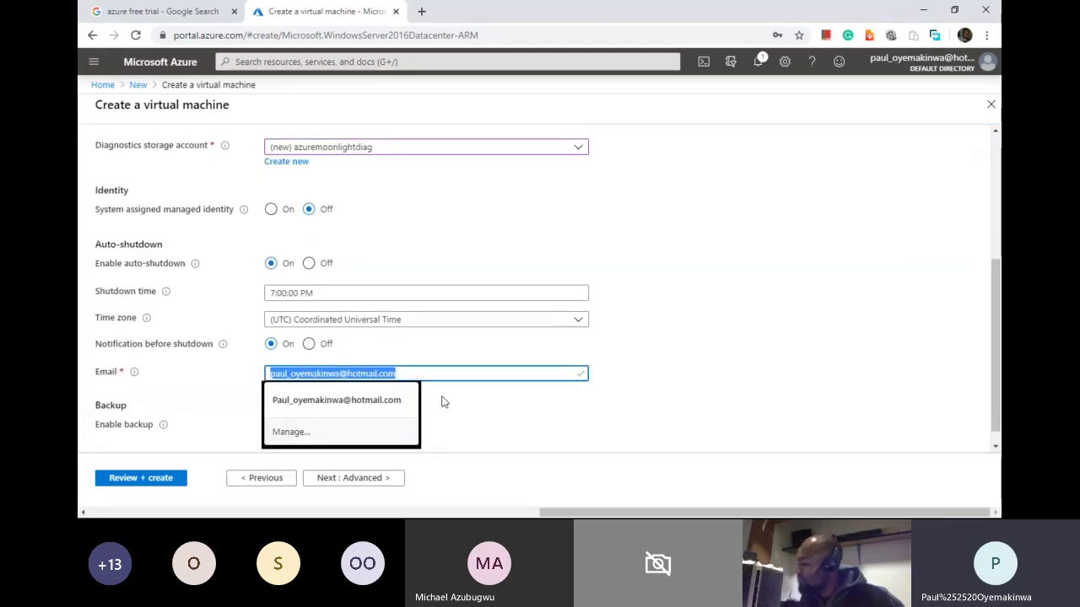
left_click(607, 414)
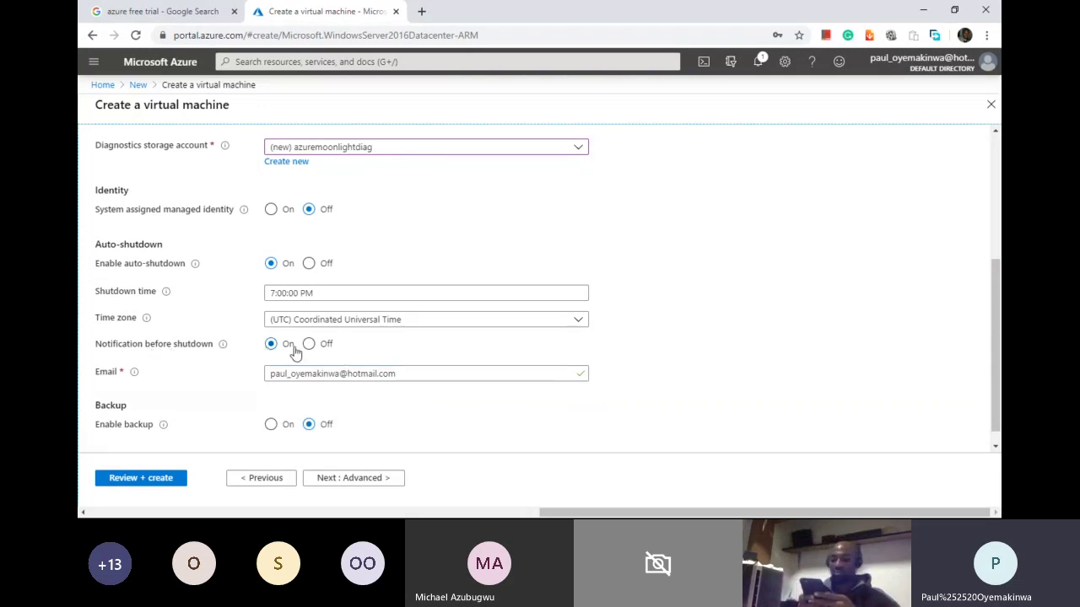
left_click_drag(406, 373, 240, 348)
mouse_move(228, 349)
left_click(706, 352)
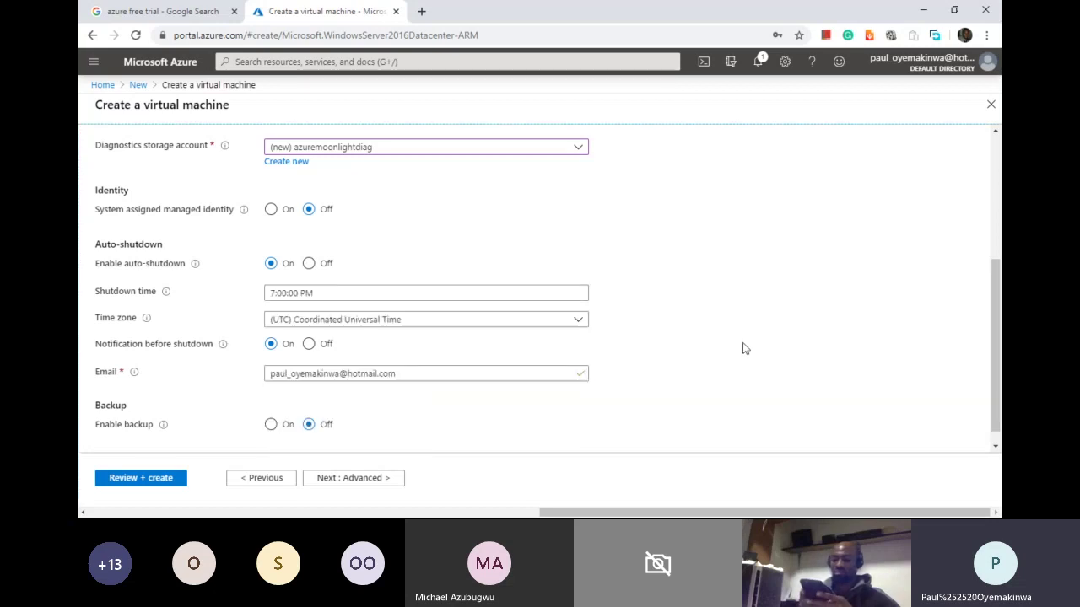
left_click(426, 371)
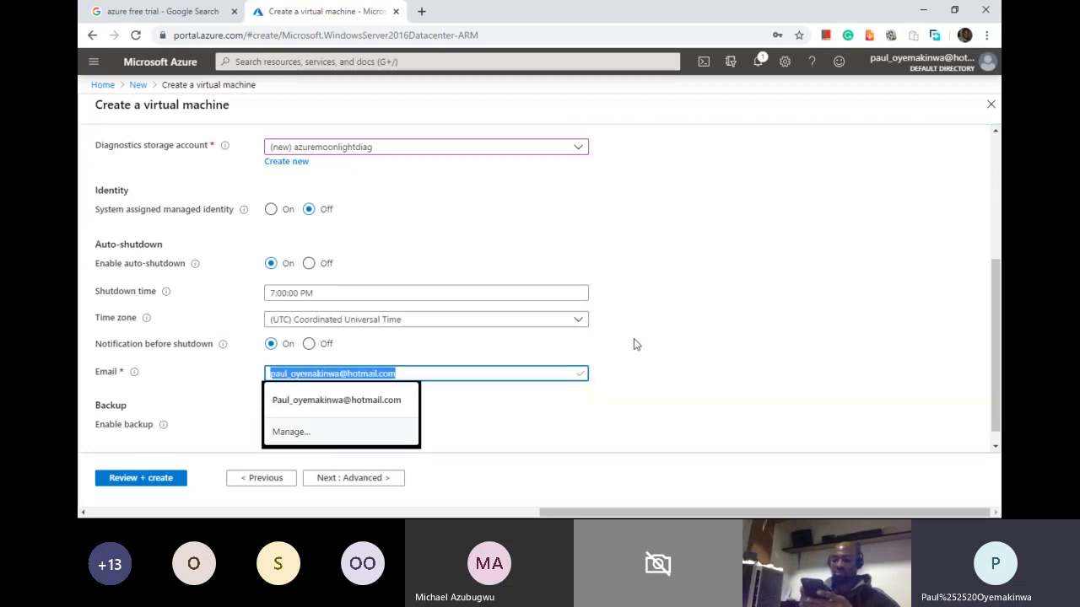
left_click(680, 350)
left_click(318, 297)
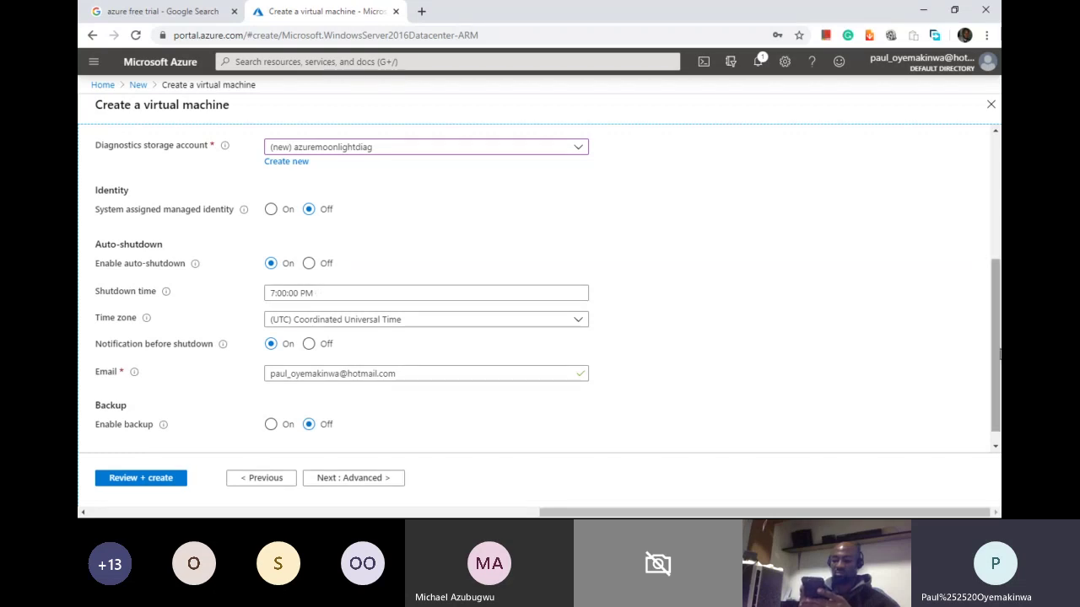
scroll(788, 316, "down", 1)
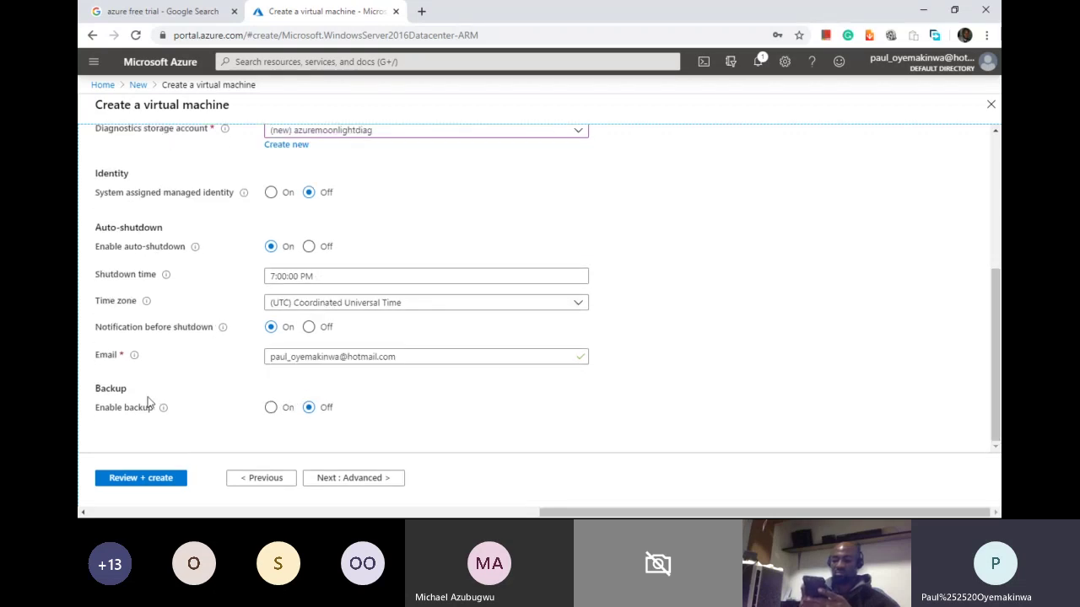
scroll(844, 371, "up", 2)
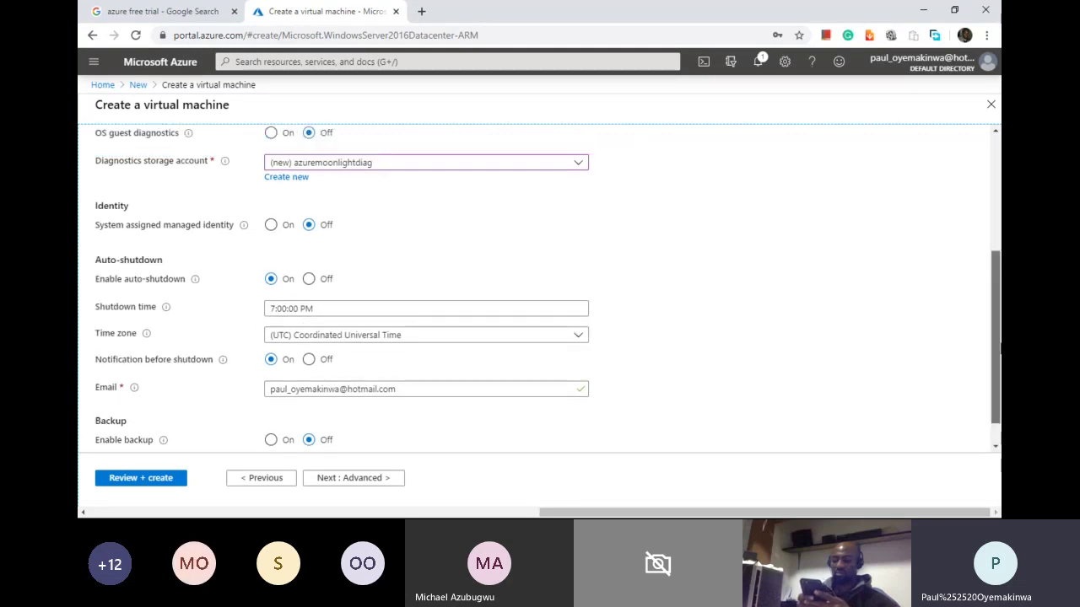
scroll(734, 373, "down", 1)
Step: Continue from Management to the Advanced tab with extensions, cloud-init and dedicated hosts
left_click(374, 478)
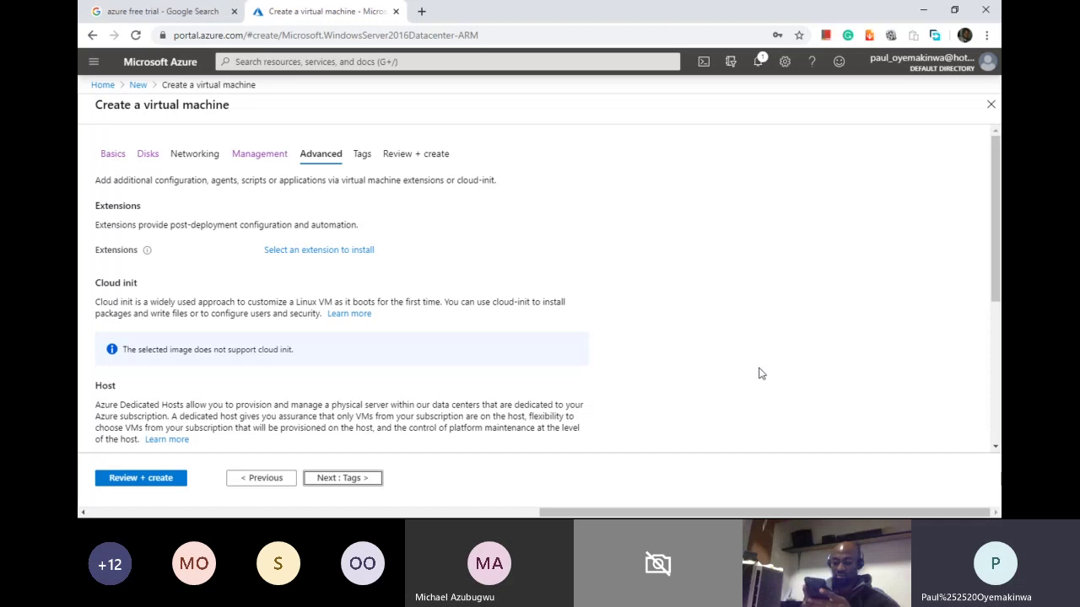
left_click(337, 261)
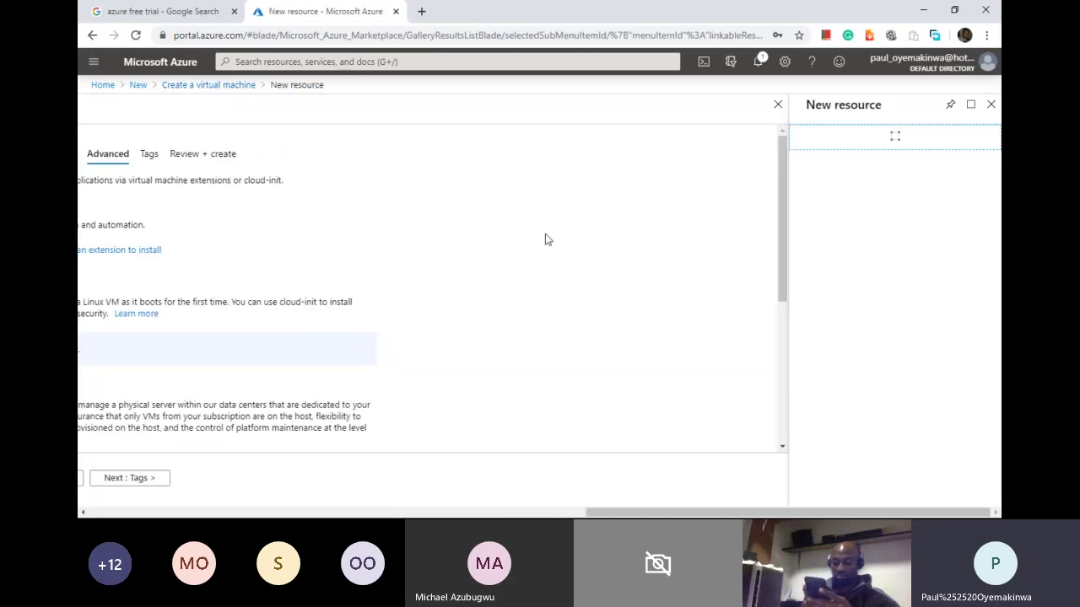
left_click(991, 107)
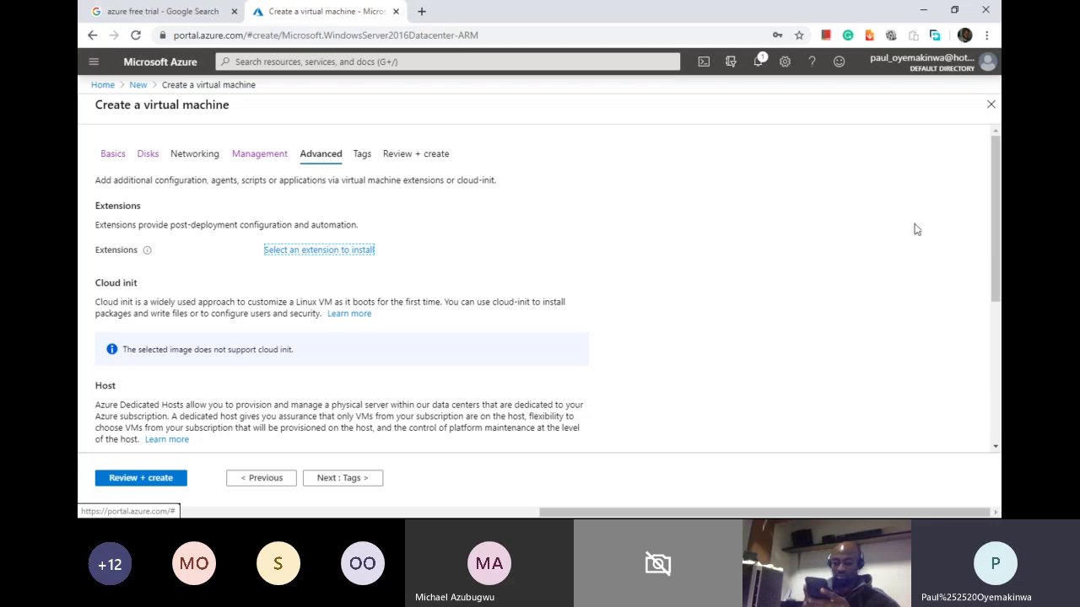
left_click_drag(155, 289, 84, 101)
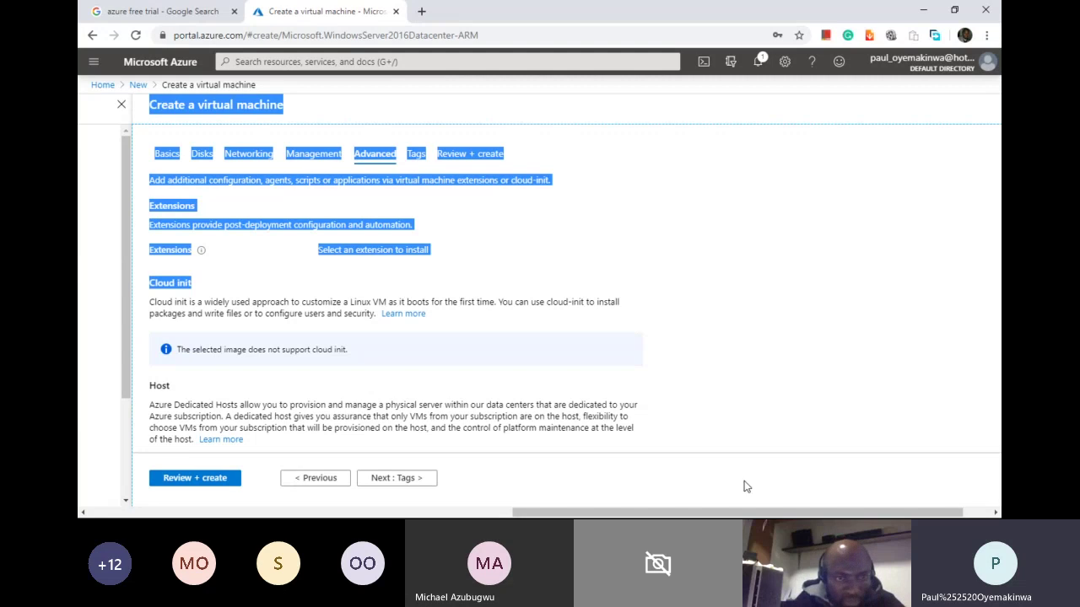
left_click_drag(749, 513, 819, 495)
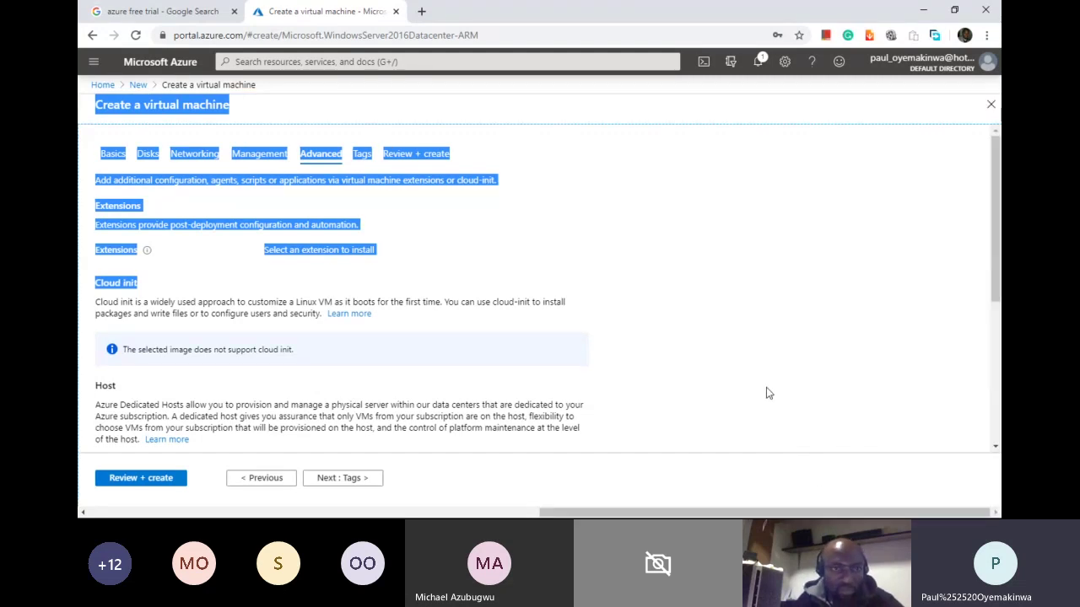
left_click(778, 362)
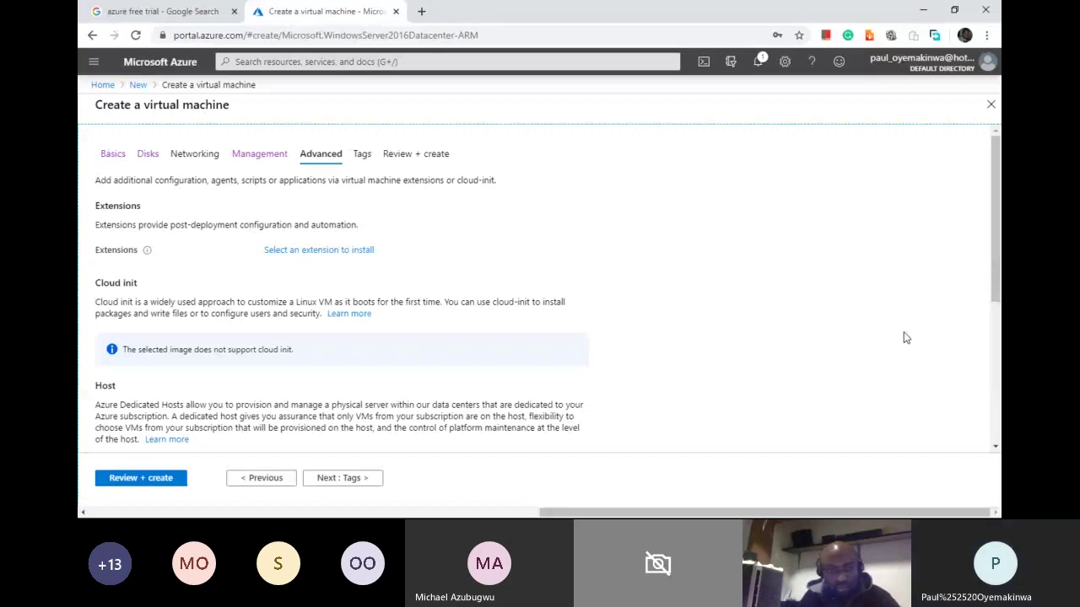
scroll(903, 337, "down", 3)
left_click_drag(1001, 388, 997, 241)
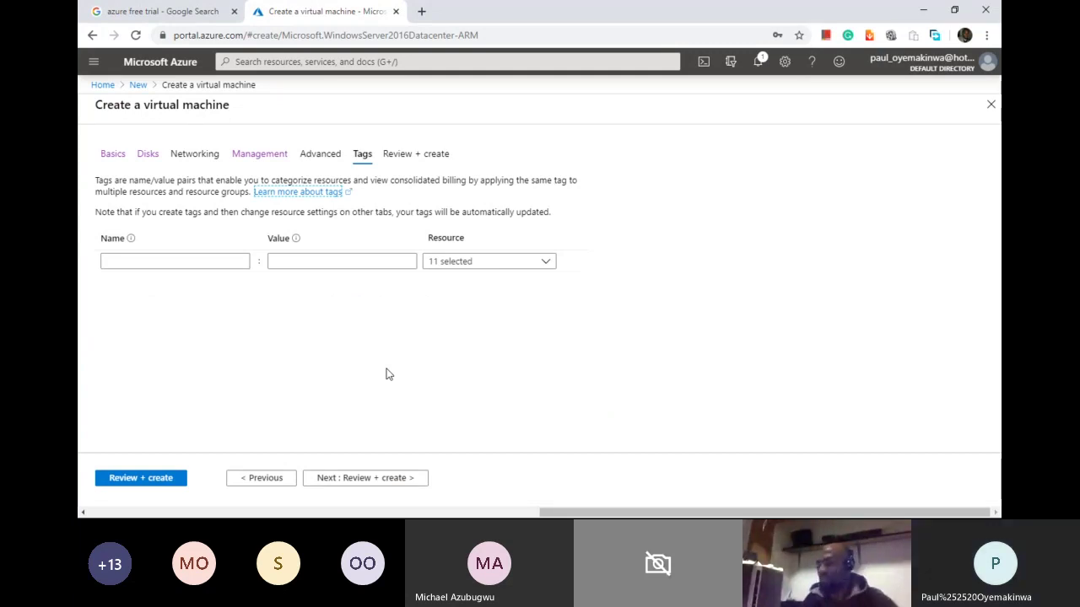
left_click(264, 478)
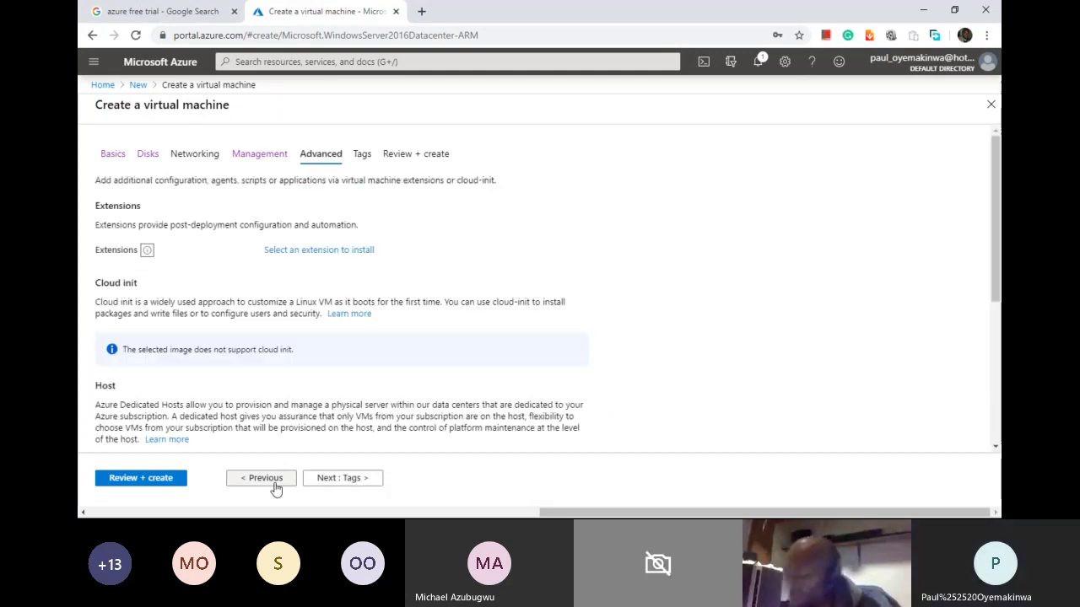
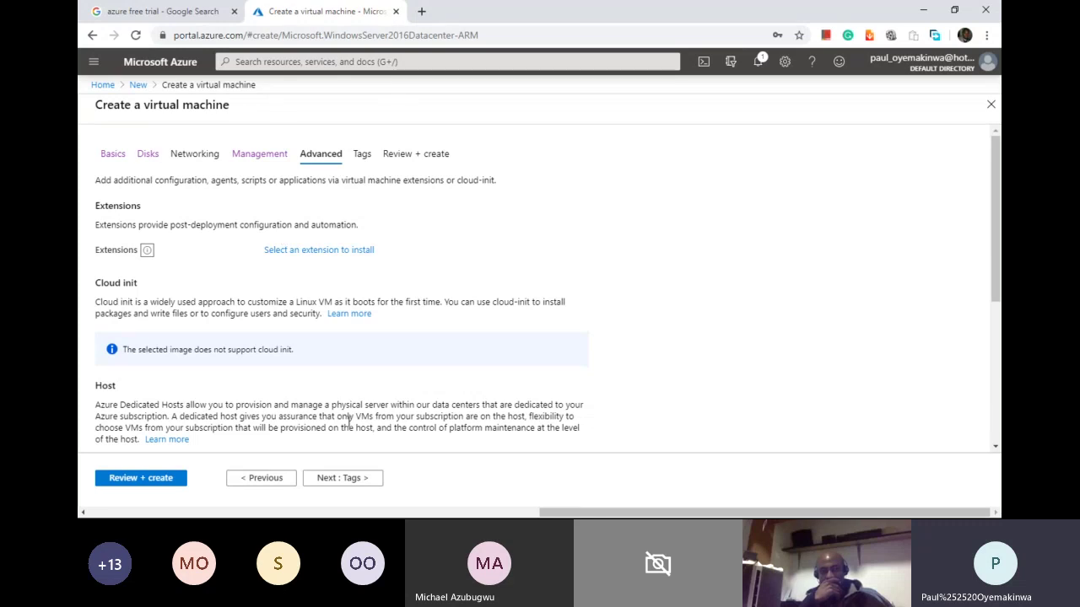
Step: Advance the Create a virtual machine wizard from Advanced to the Tags step
left_click(345, 478)
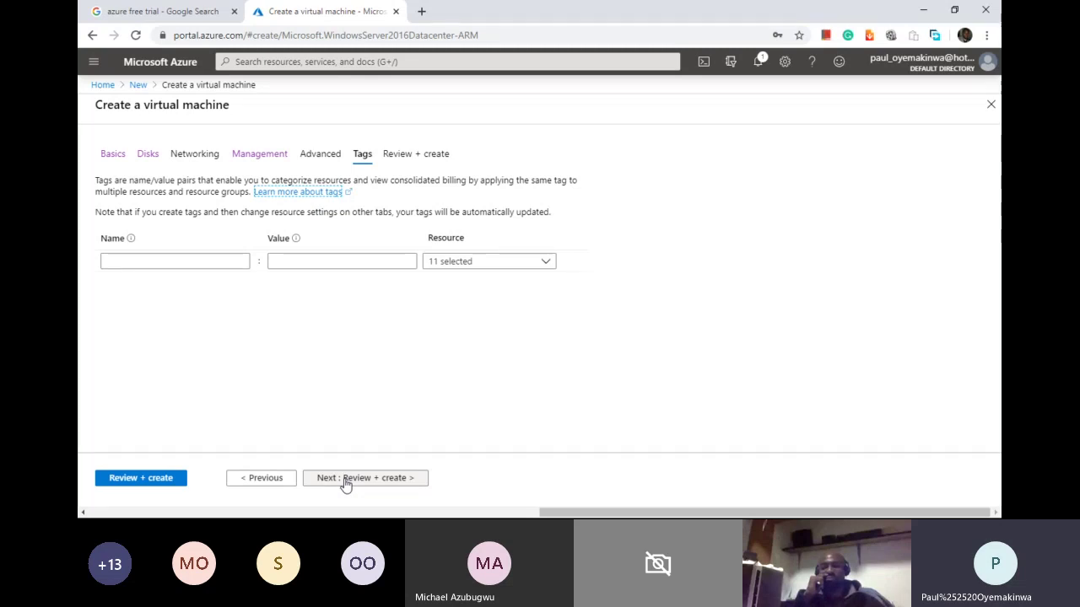
Step: Add the tag Department with value IT to all 11 resources and continue to Review + create
left_click(190, 265)
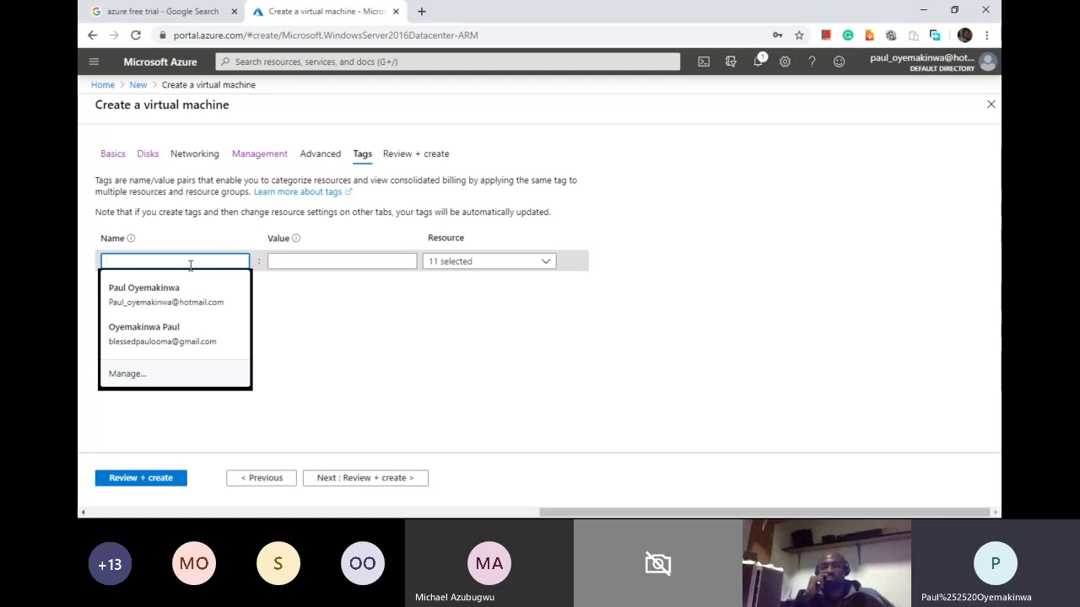
type("IT")
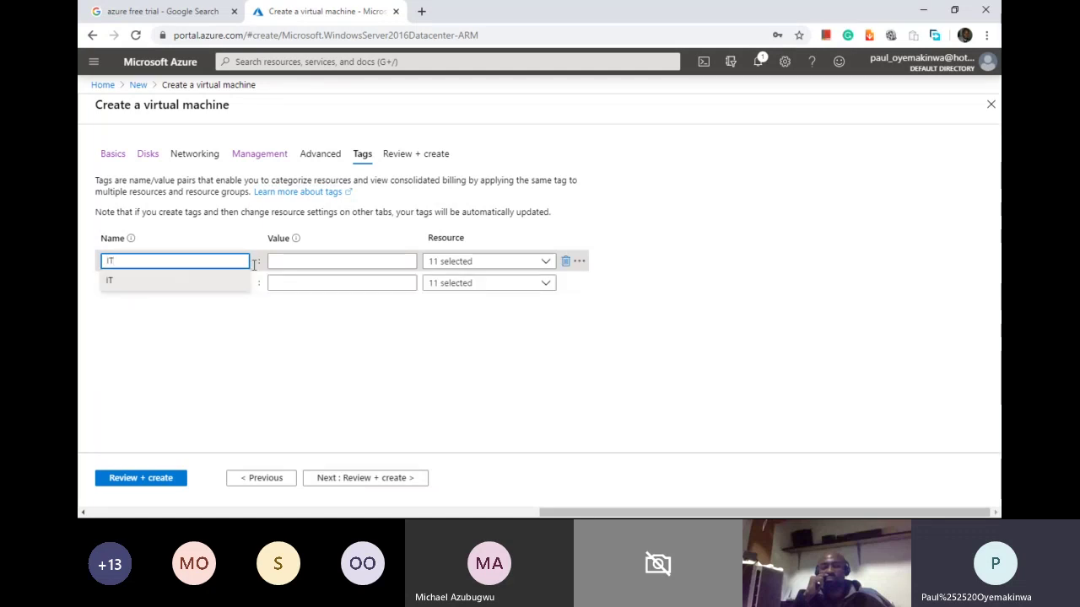
left_click(317, 264)
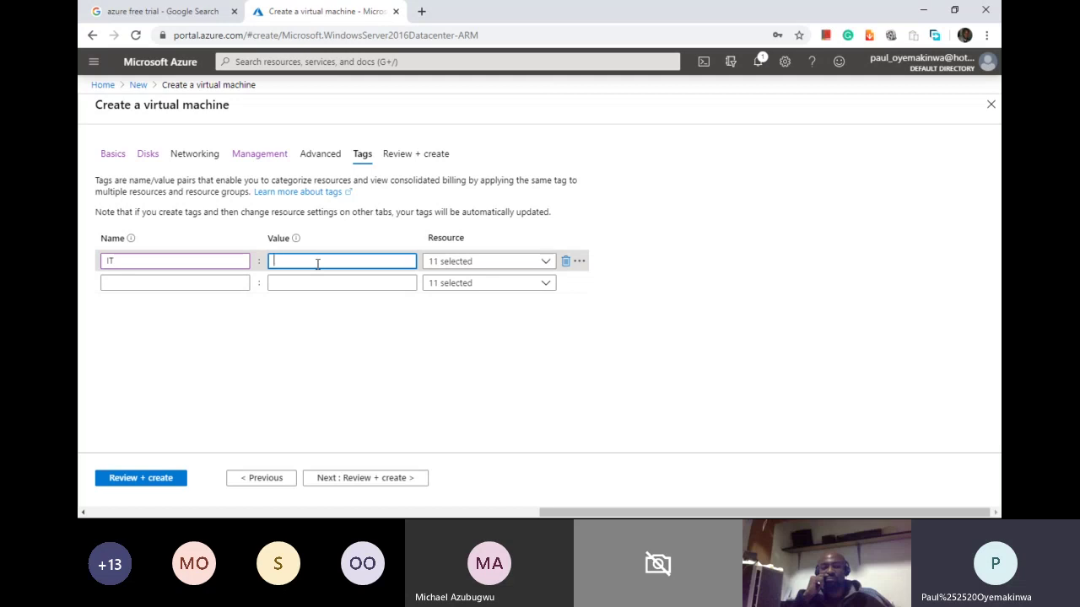
left_click(179, 268)
key("BackSpace")
key("BackSpace")
type("Department")
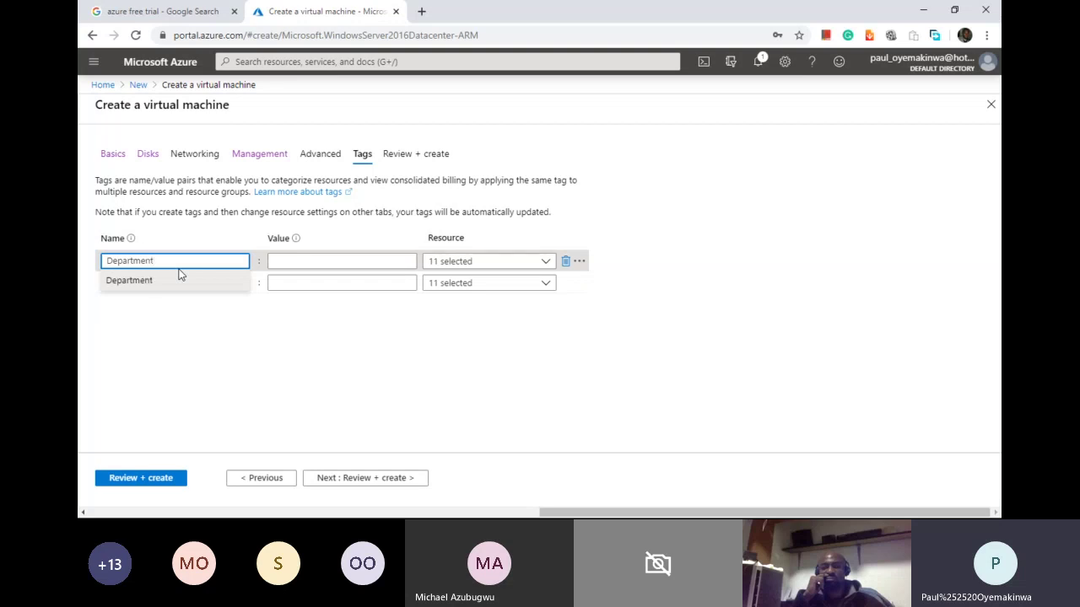
left_click(272, 261)
type("IT")
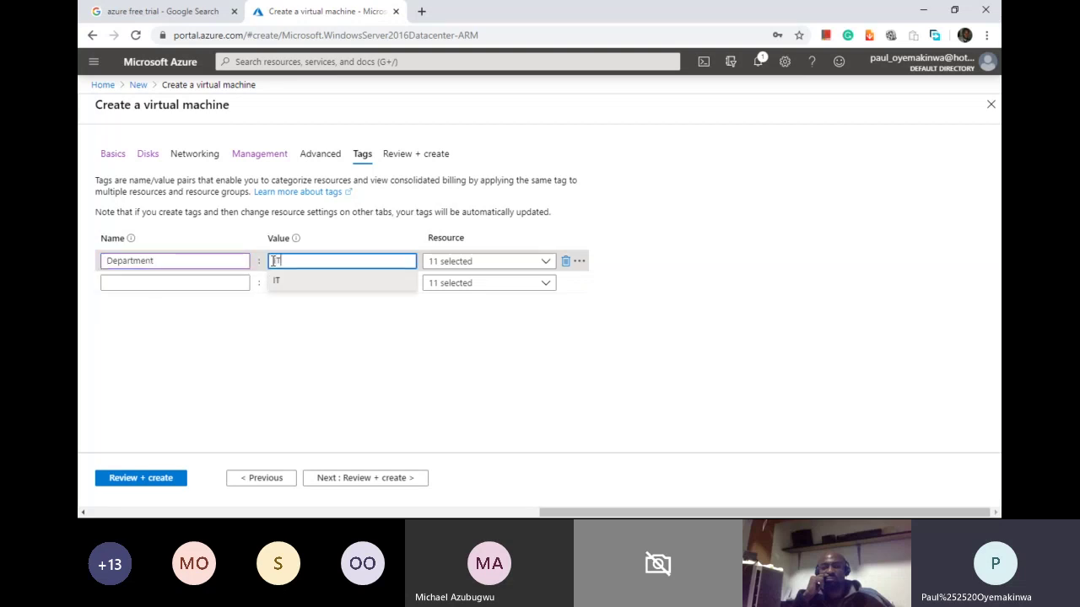
left_click(289, 319)
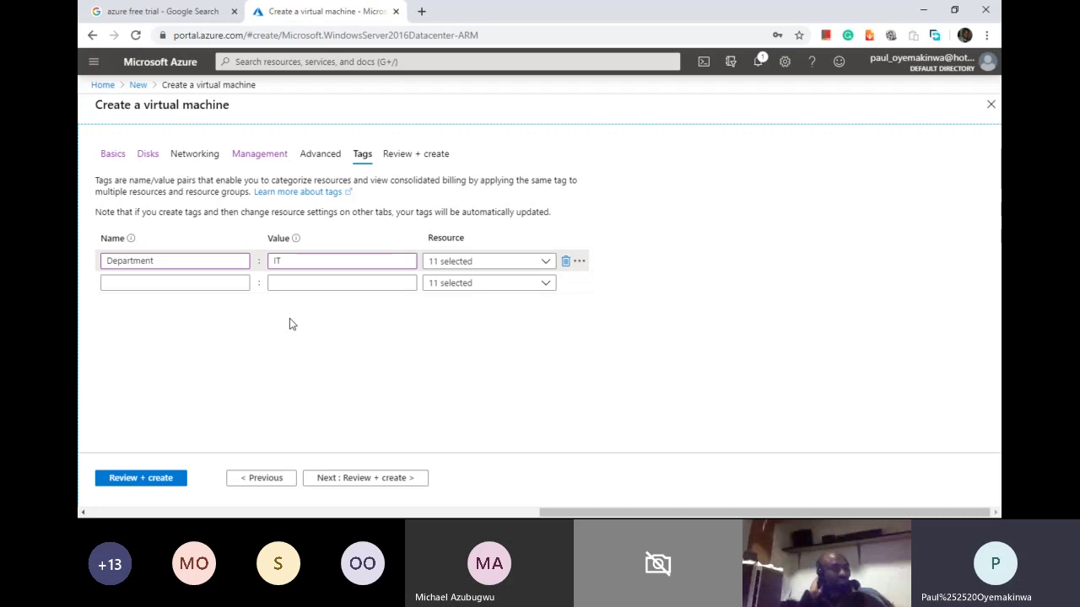
left_click(381, 481)
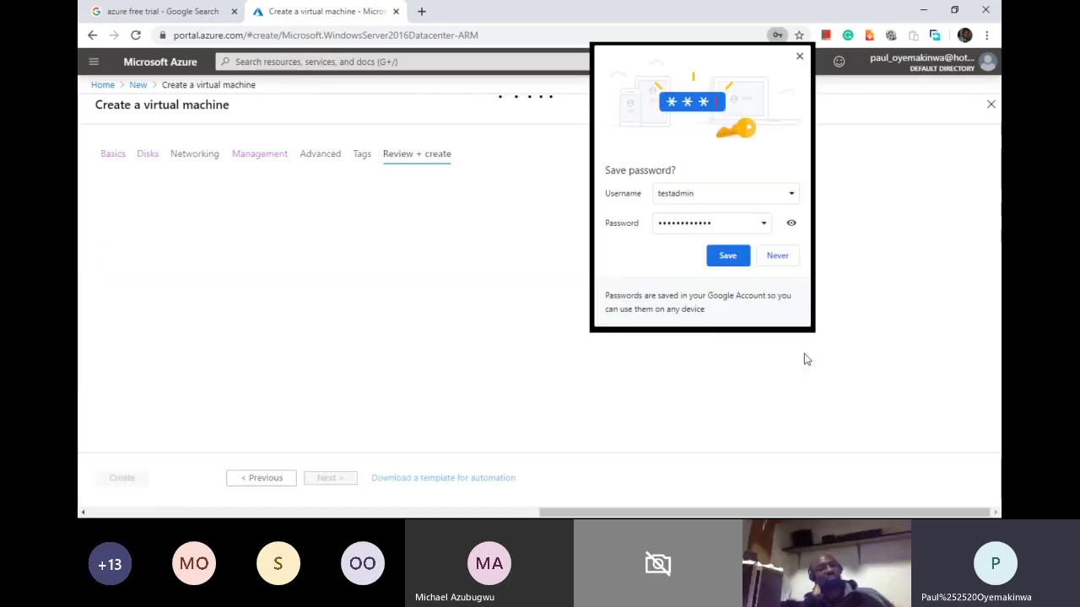
Step: Decline Chrome's password save and leave the wizard via the New and Home breadcrumbs
left_click(777, 255)
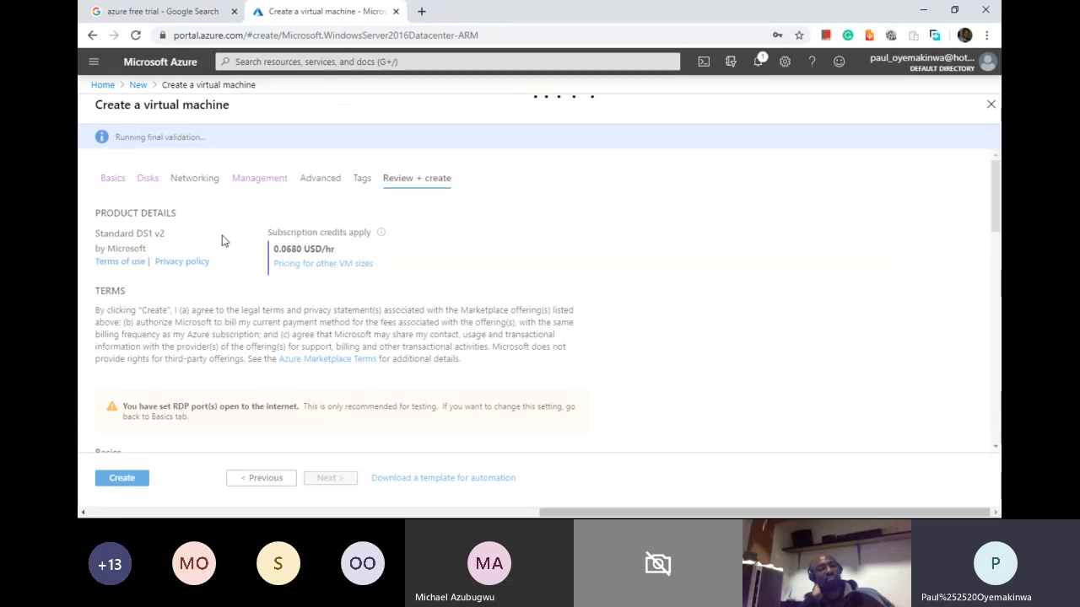
left_click(139, 86)
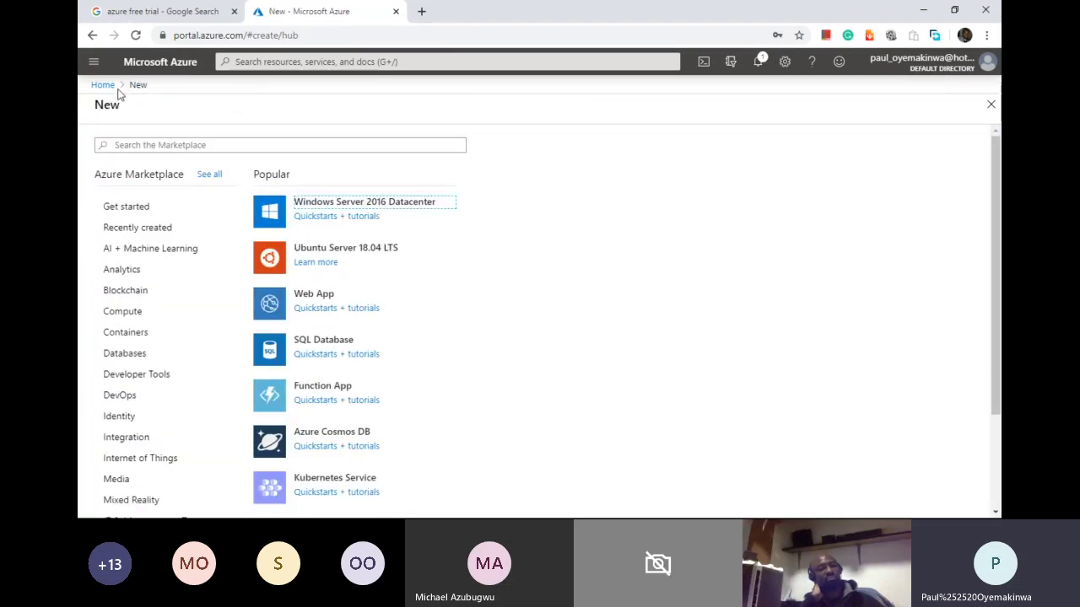
left_click(103, 85)
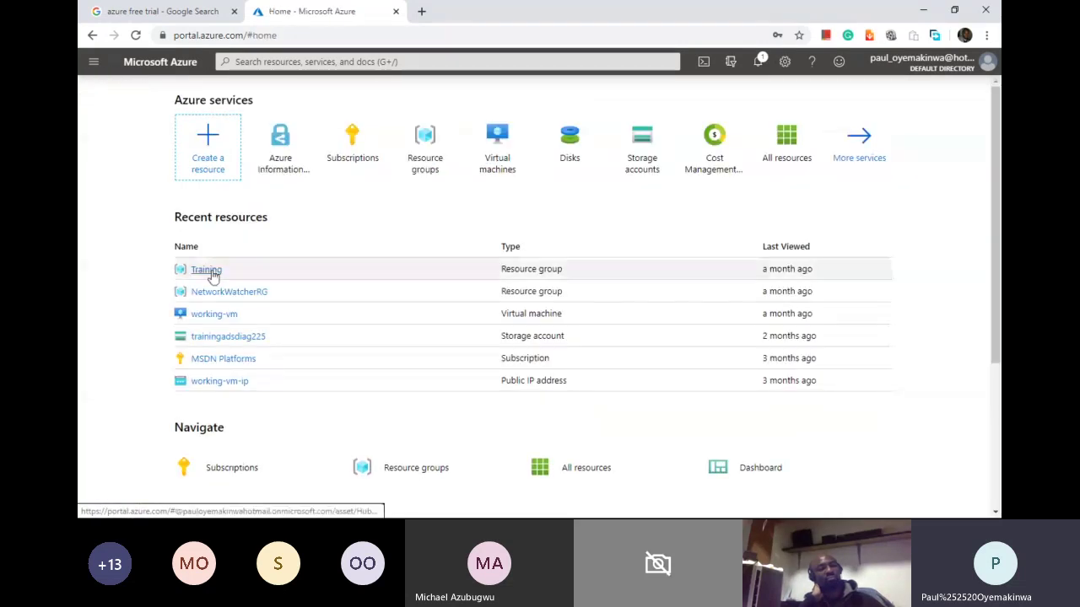
Step: Open working-vm from Recent resources and scroll its left resource menu
left_click(212, 316)
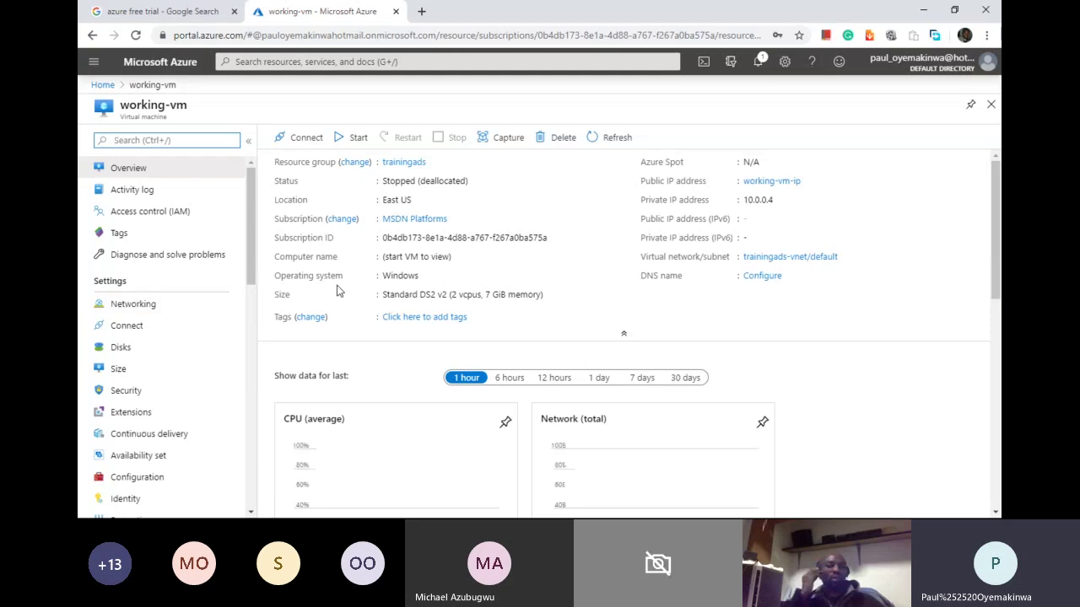
mouse_move(248, 252)
left_mouse_down()
mouse_move(243, 438)
mouse_move(244, 237)
left_mouse_up()
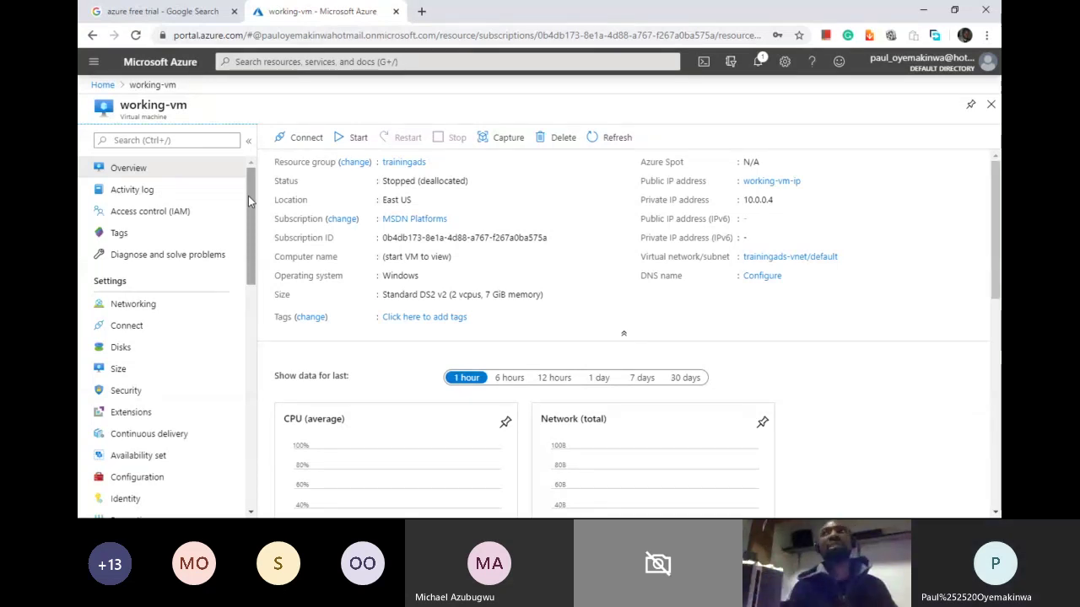
Step: Start working-vm from its Overview and view its empty Extensions list
left_click(140, 412)
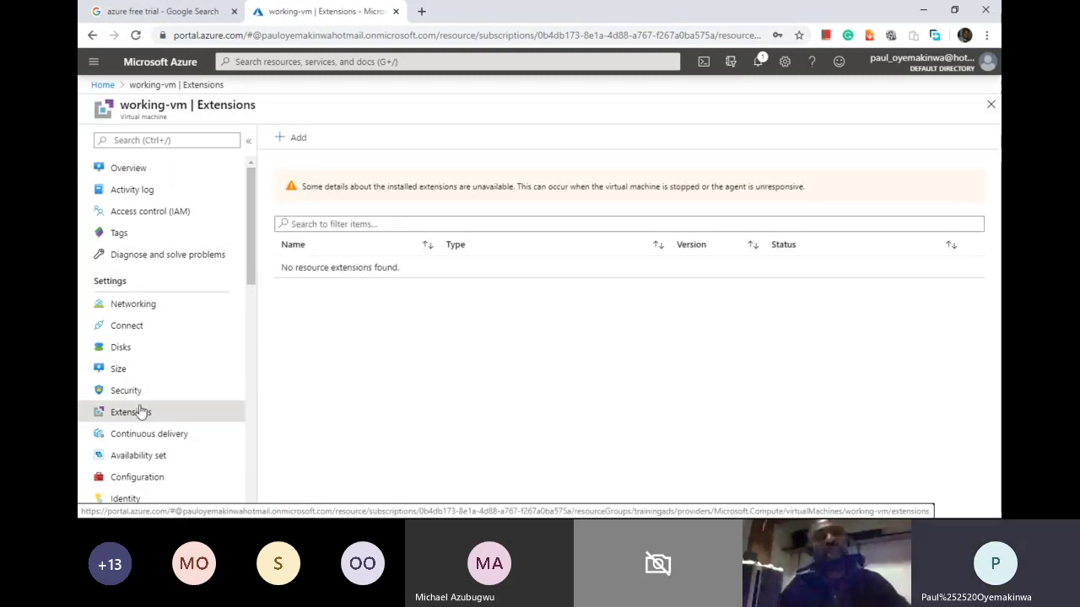
left_click(137, 173)
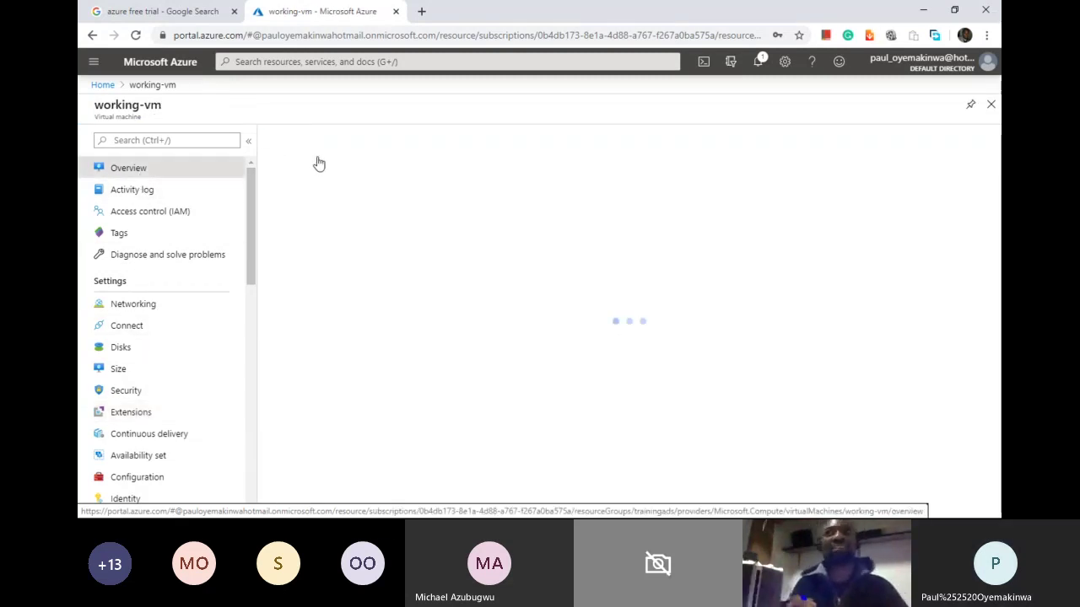
left_click(354, 137)
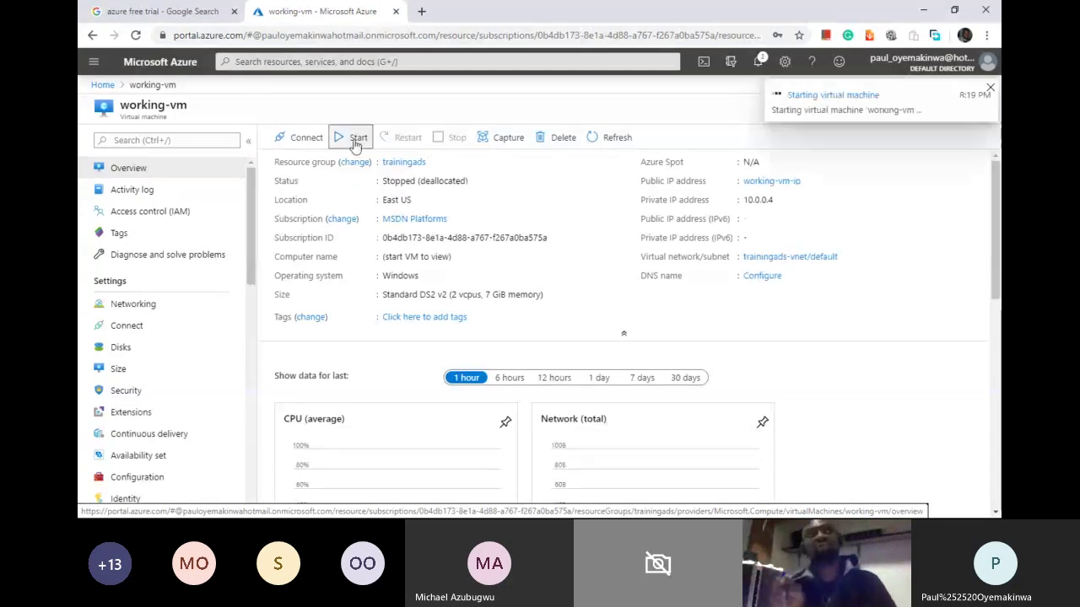
left_click(145, 412)
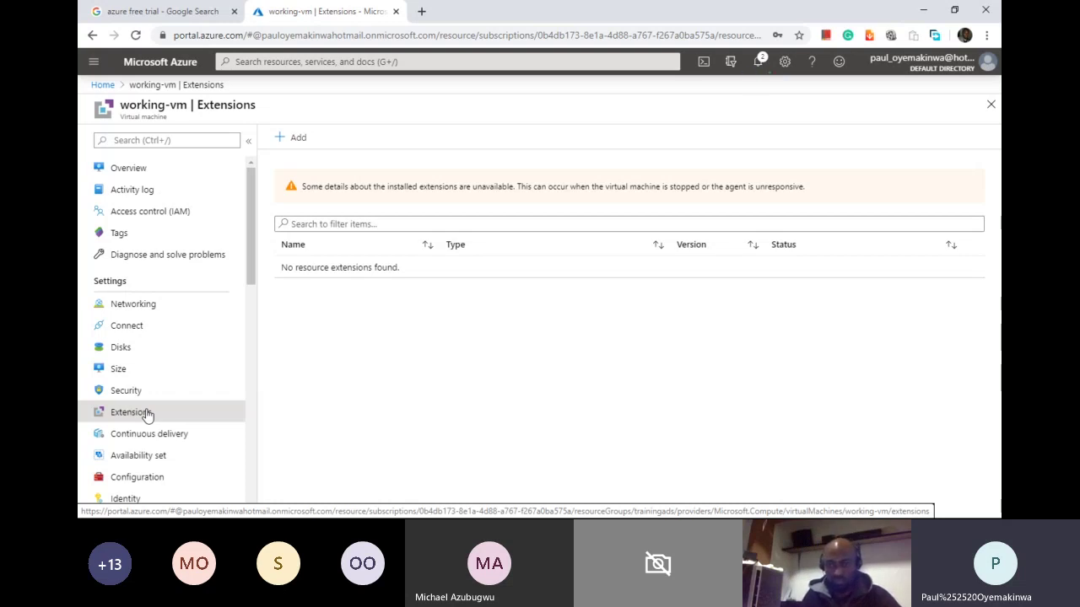
left_click_drag(251, 249, 258, 203)
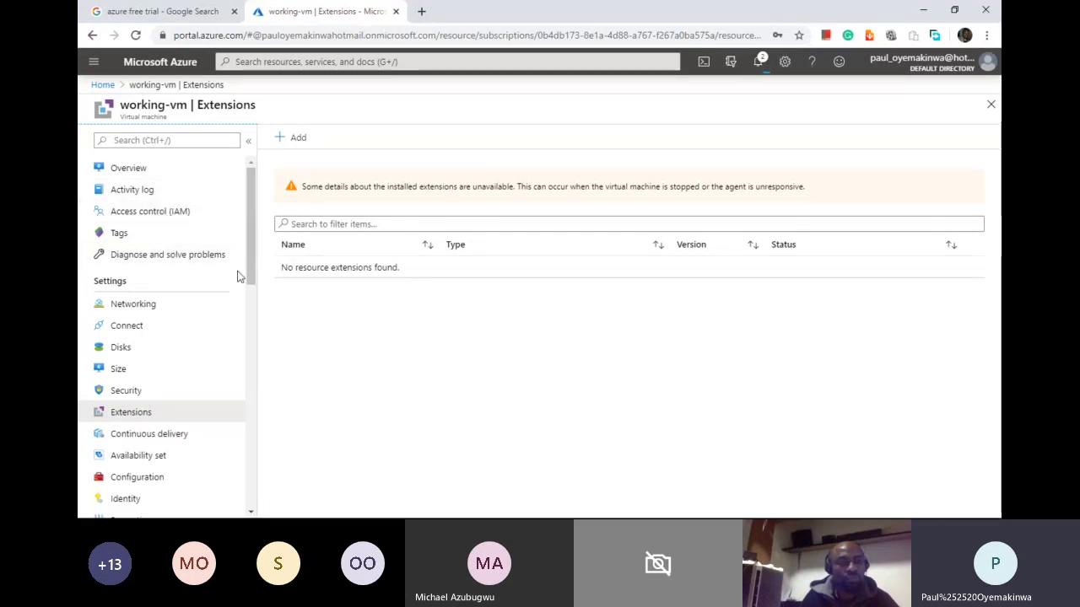
left_click_drag(249, 269, 249, 316)
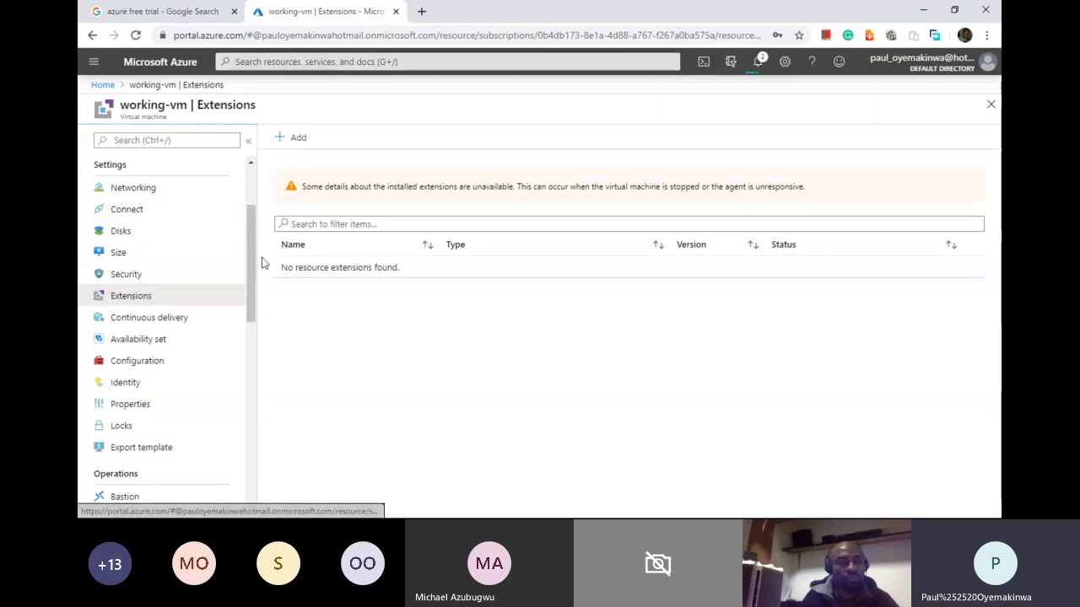
left_click_drag(256, 267, 250, 463)
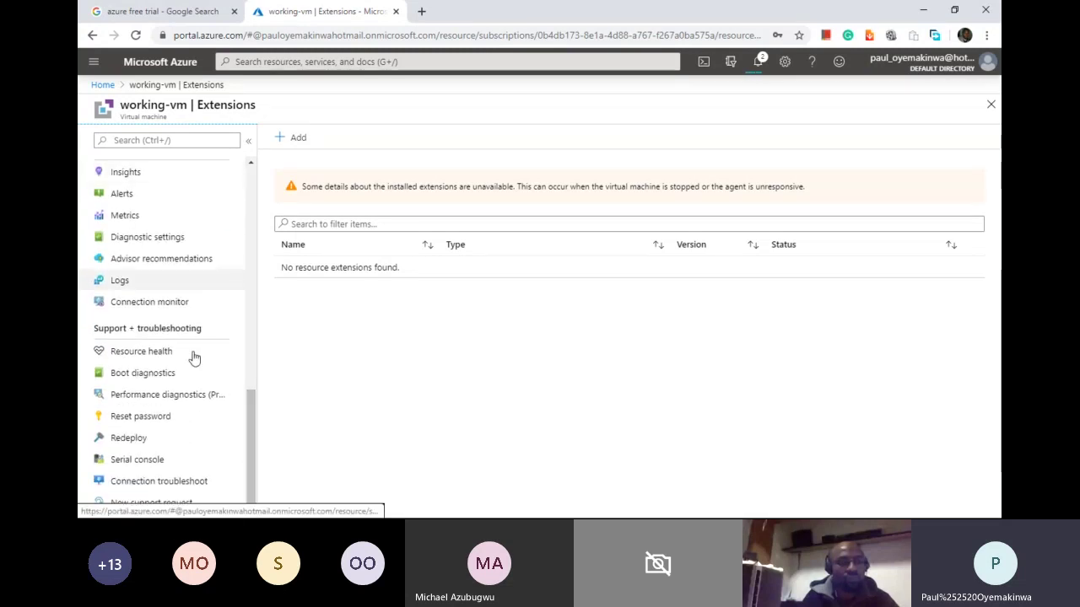
left_click_drag(249, 433, 255, 366)
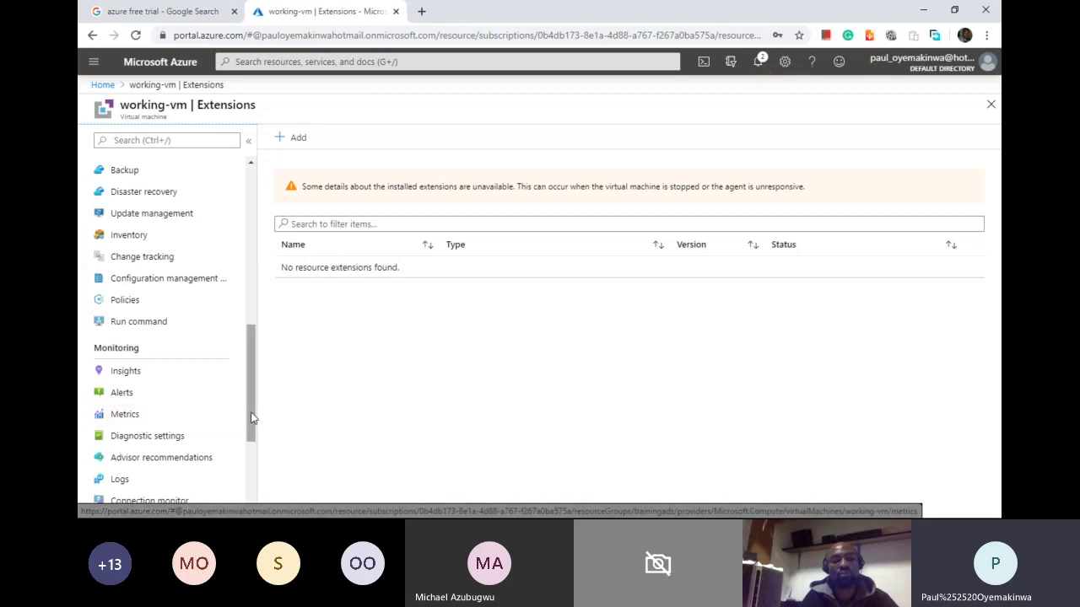
scroll(224, 426, "down", 2)
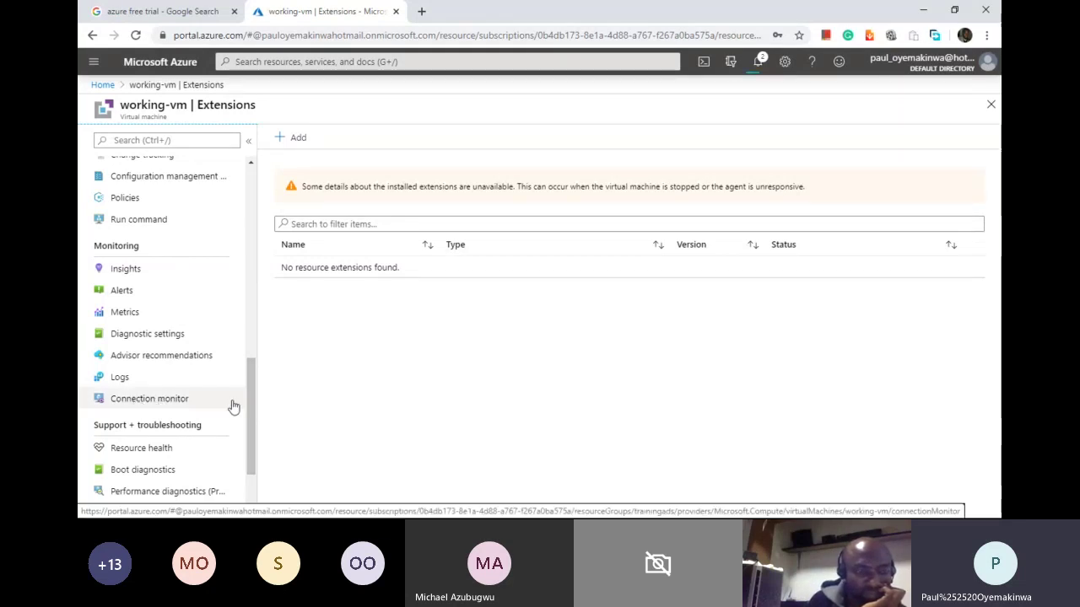
left_click_drag(250, 405, 261, 243)
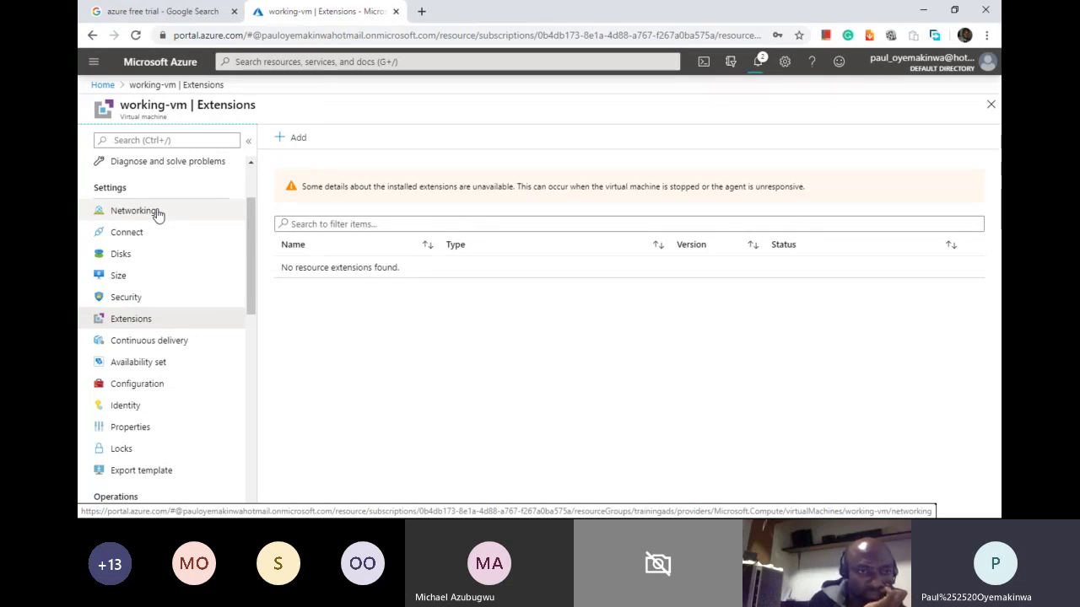
Step: Browse working-vm's Connect, Disks and Size pages, ending on Extensions
left_click(143, 243)
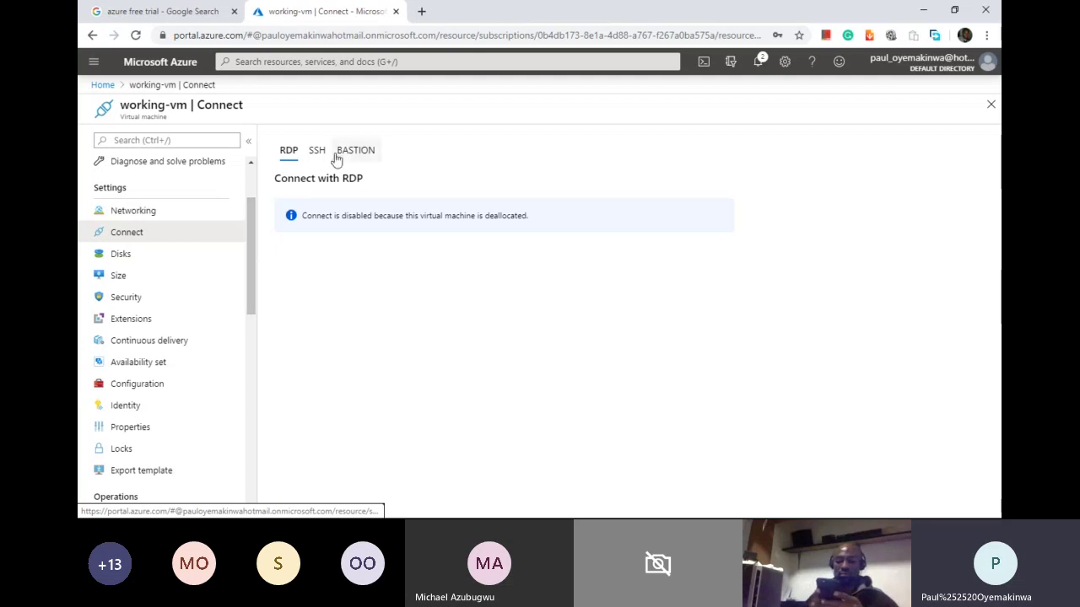
left_click(142, 259)
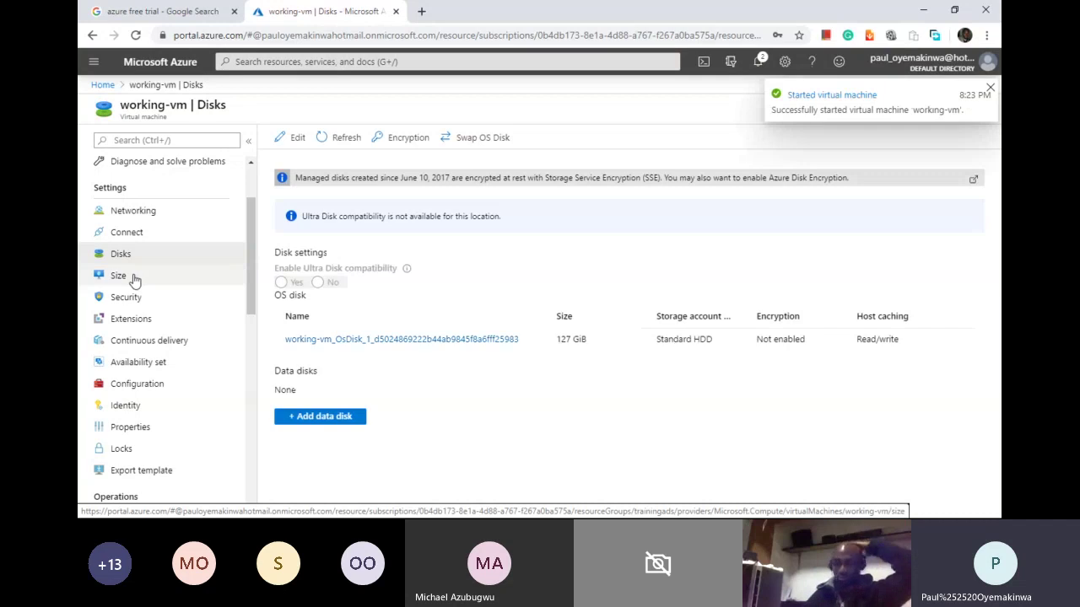
left_click(134, 277)
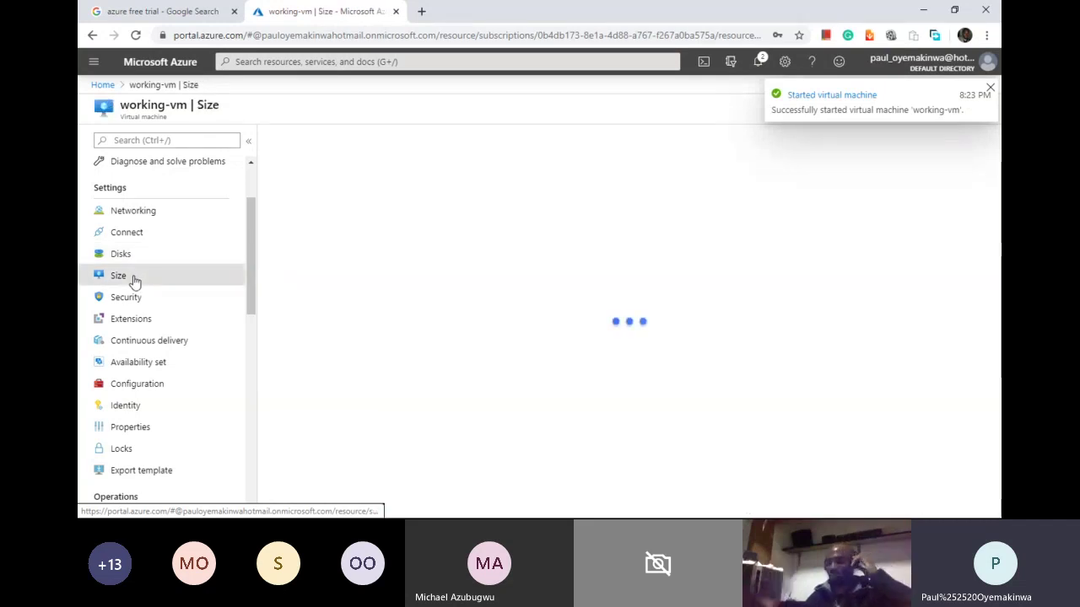
left_click(135, 320)
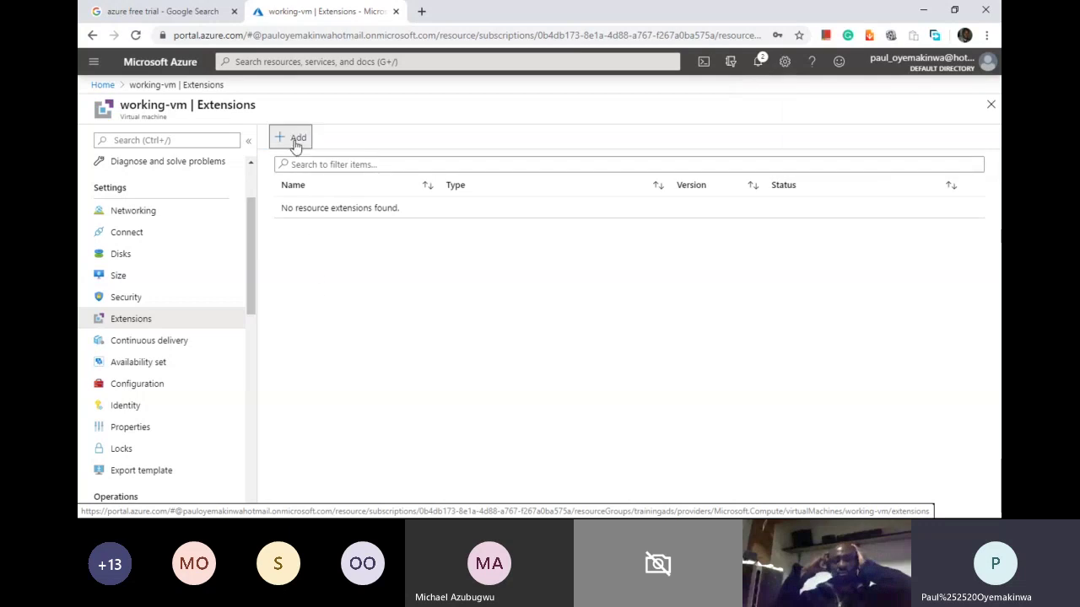
left_click(294, 139)
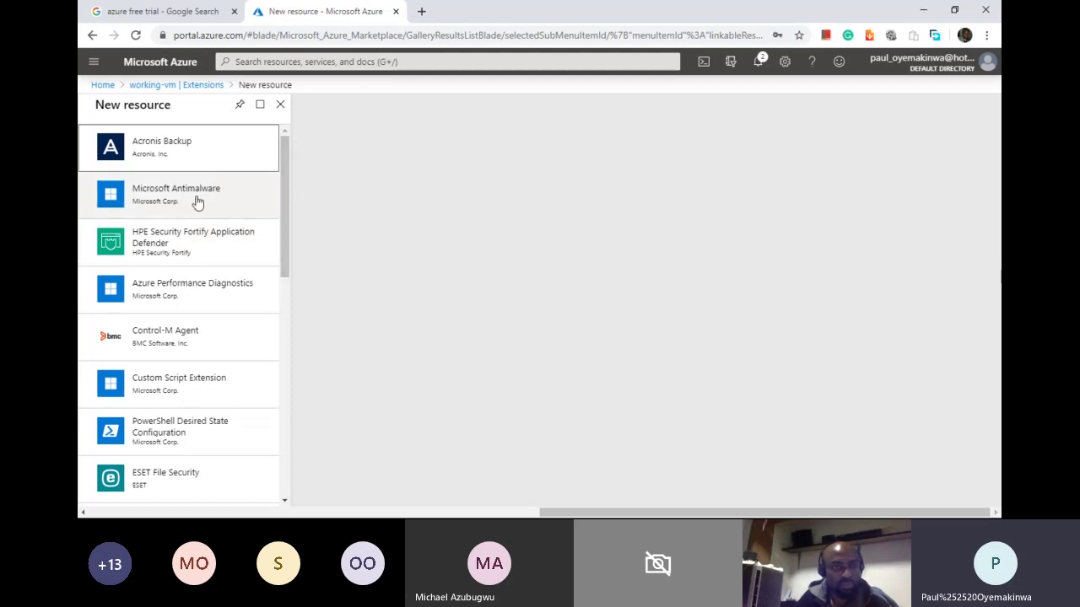
left_click_drag(282, 216, 285, 274)
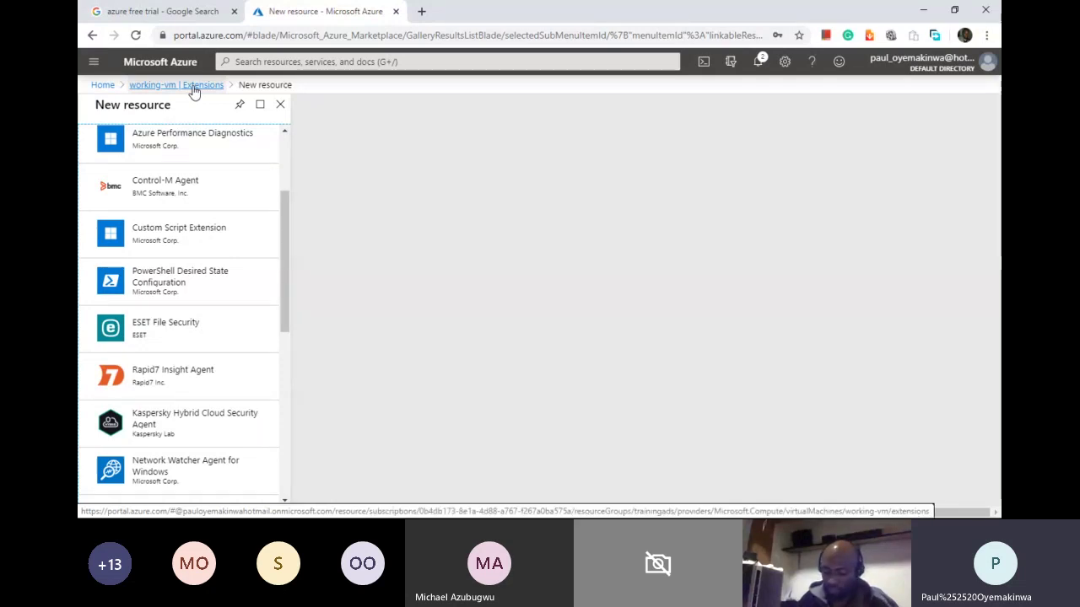
left_click(193, 88)
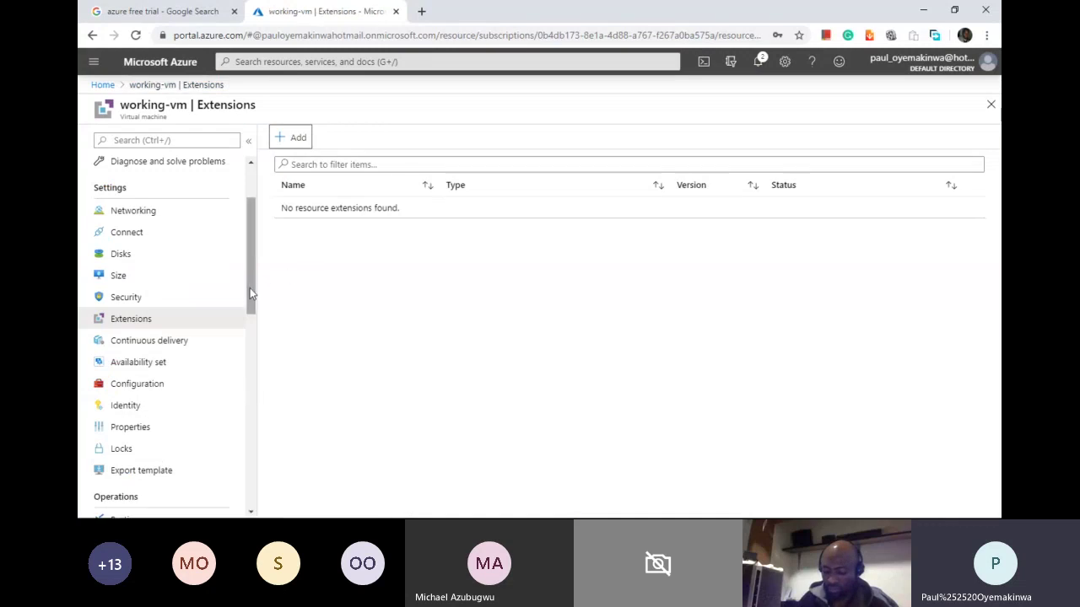
Step: View working-vm's Identity page, then its Locks page showing no locks
left_click_drag(250, 294, 250, 355)
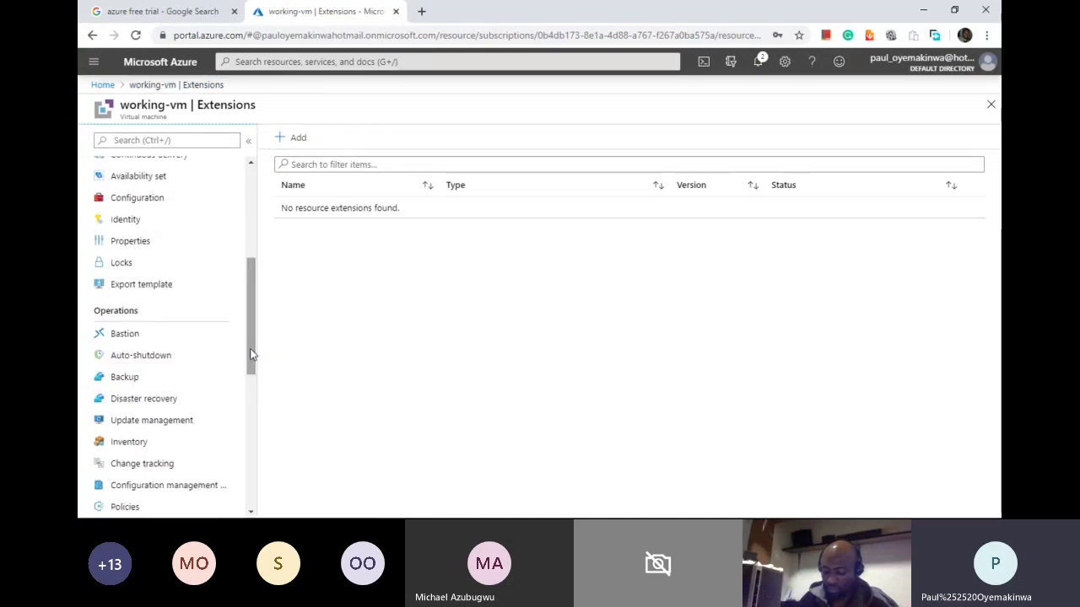
left_click(129, 219)
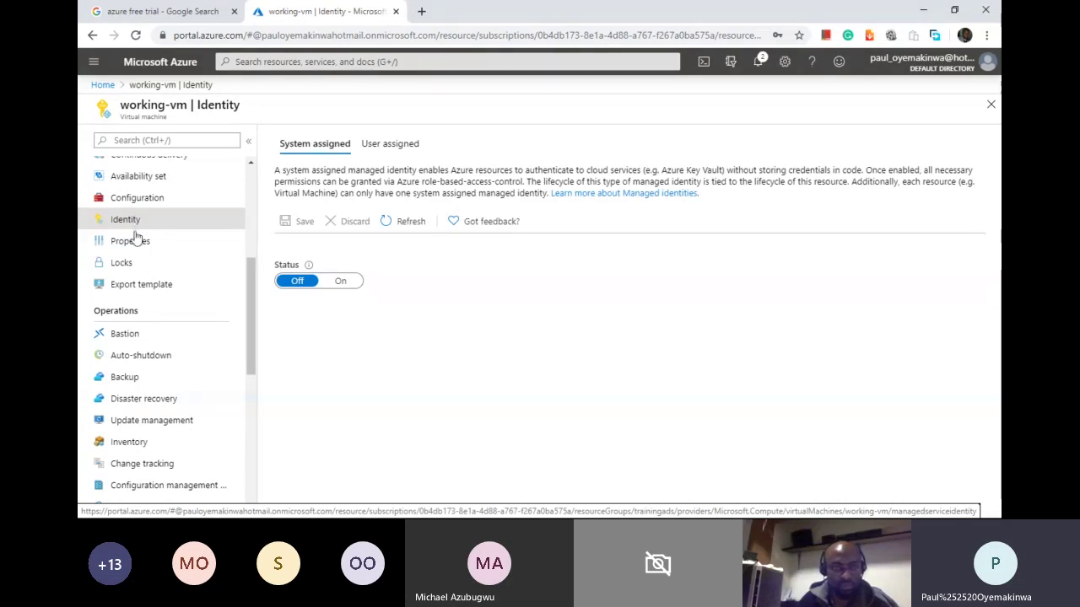
left_click(135, 265)
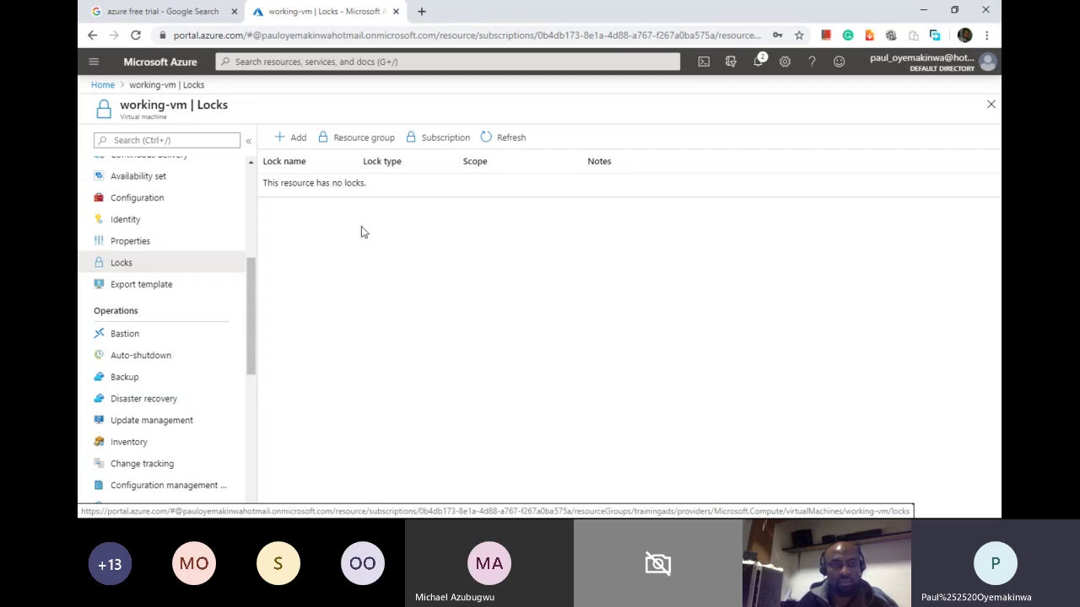
left_click_drag(256, 340, 262, 177)
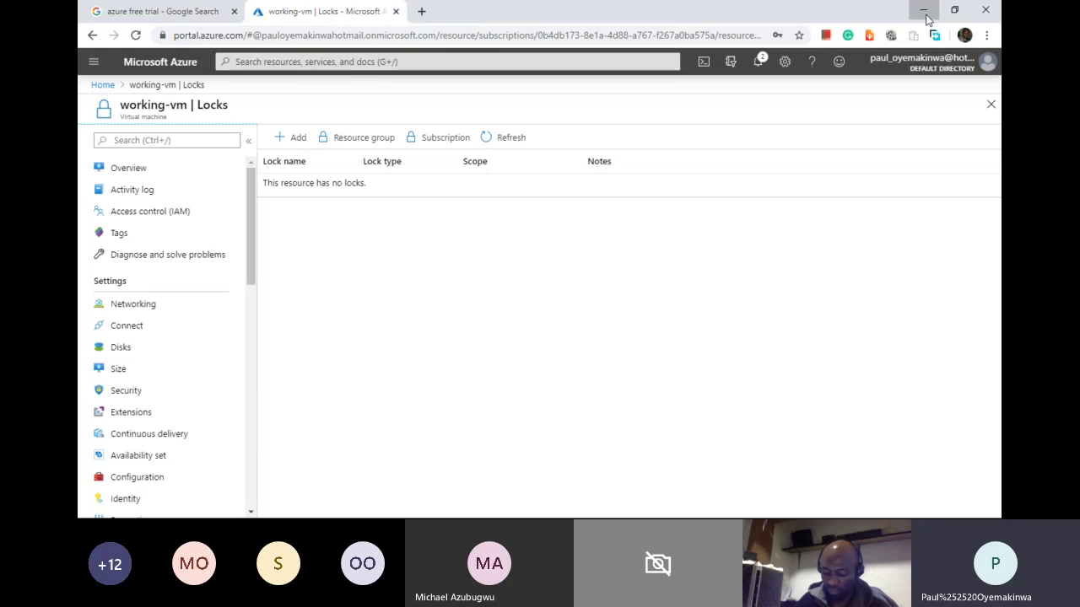
Step: Minimize the browser and run Getting Started with Azure.pptx from the beginning
left_click(925, 17)
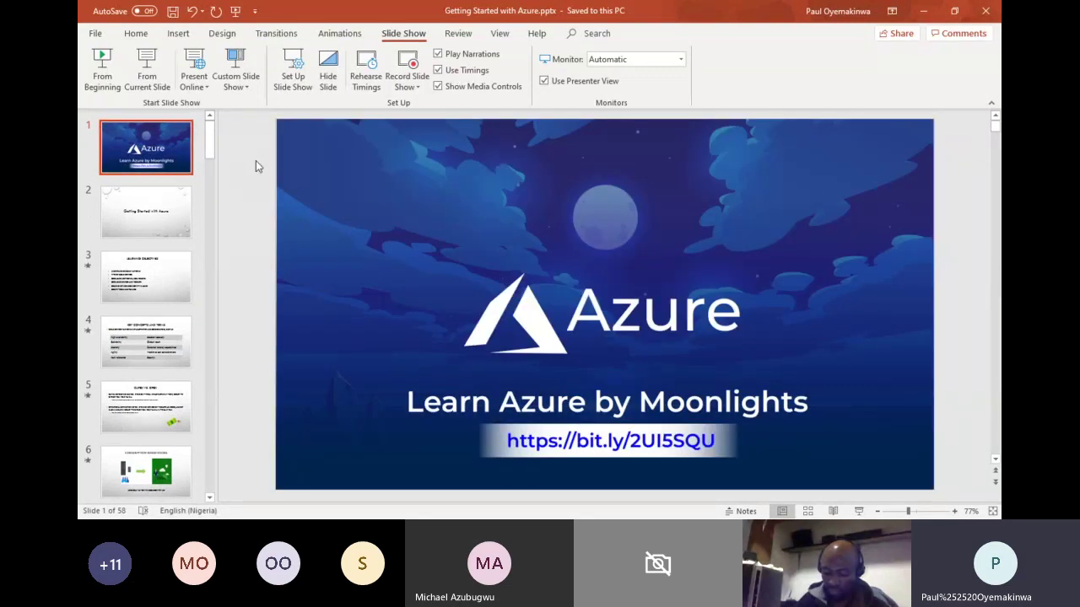
left_click(102, 71)
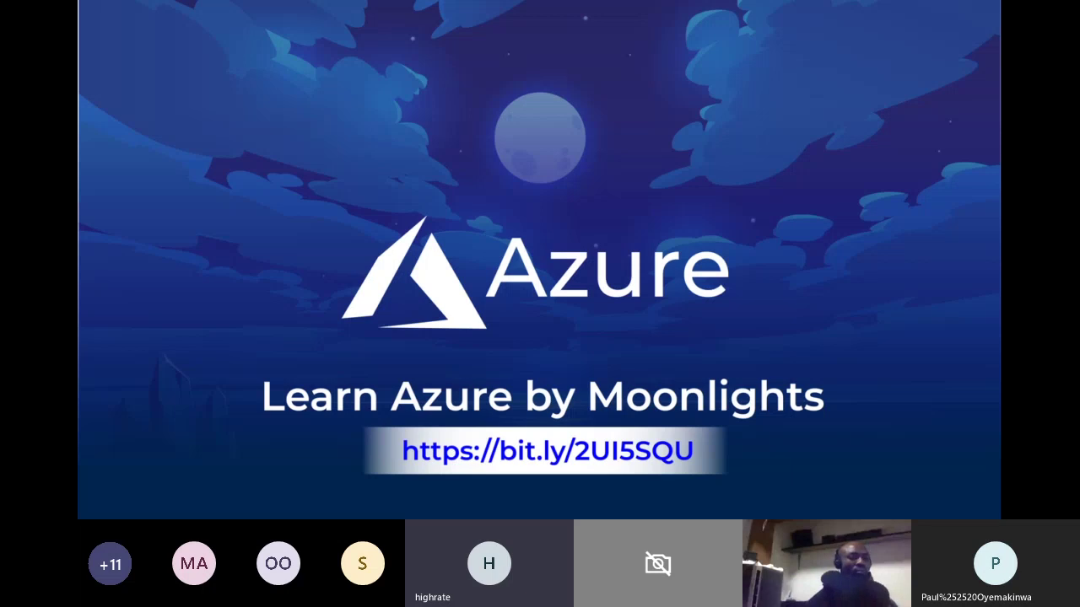